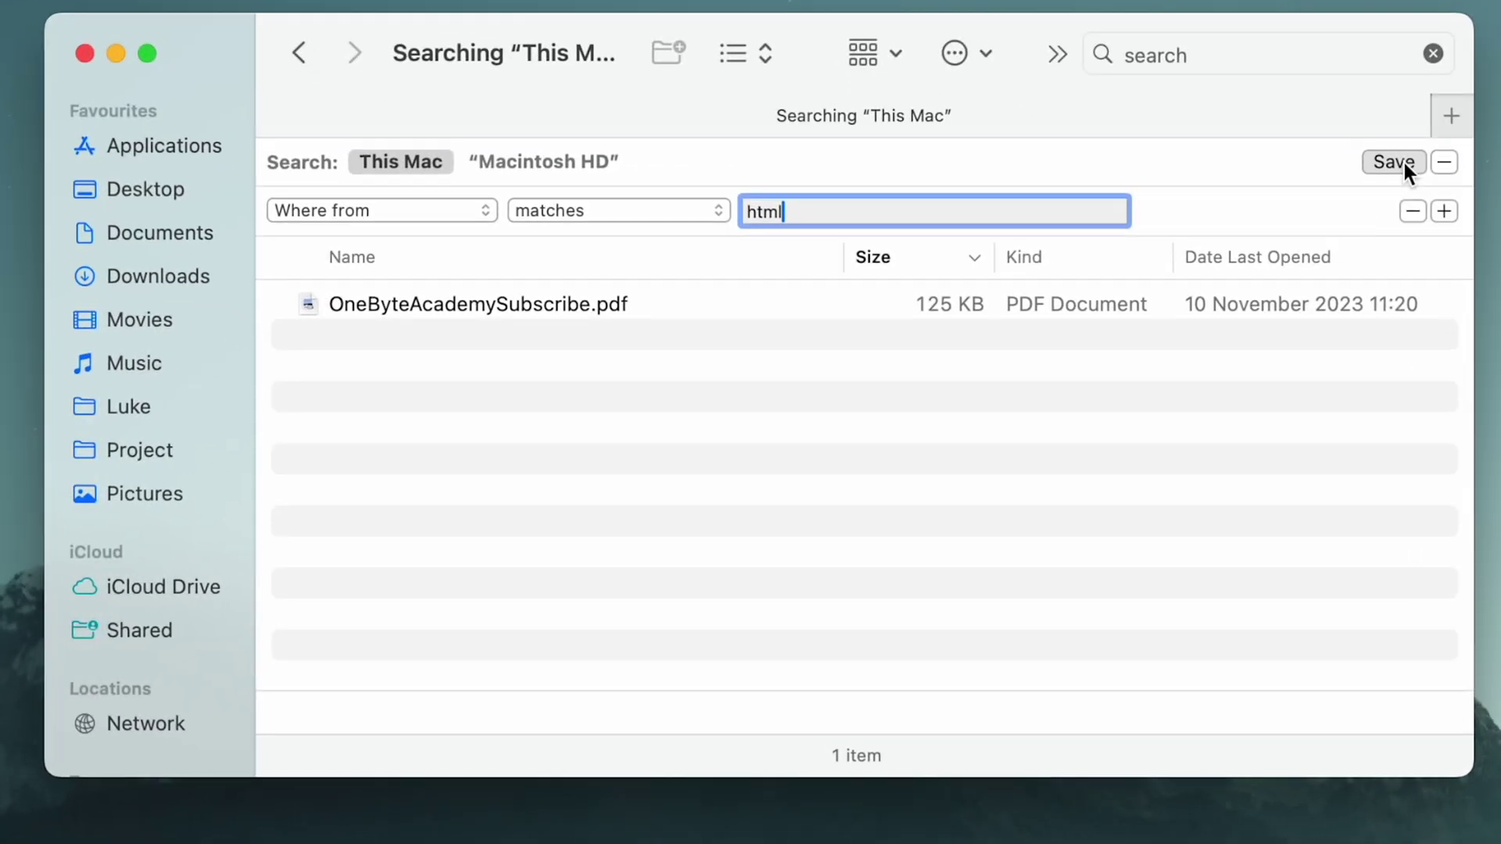
- Open the save sheet for the 'Where from matches html' search and select its default name
{"action": "left_click", "coordinate": [1399, 163]}
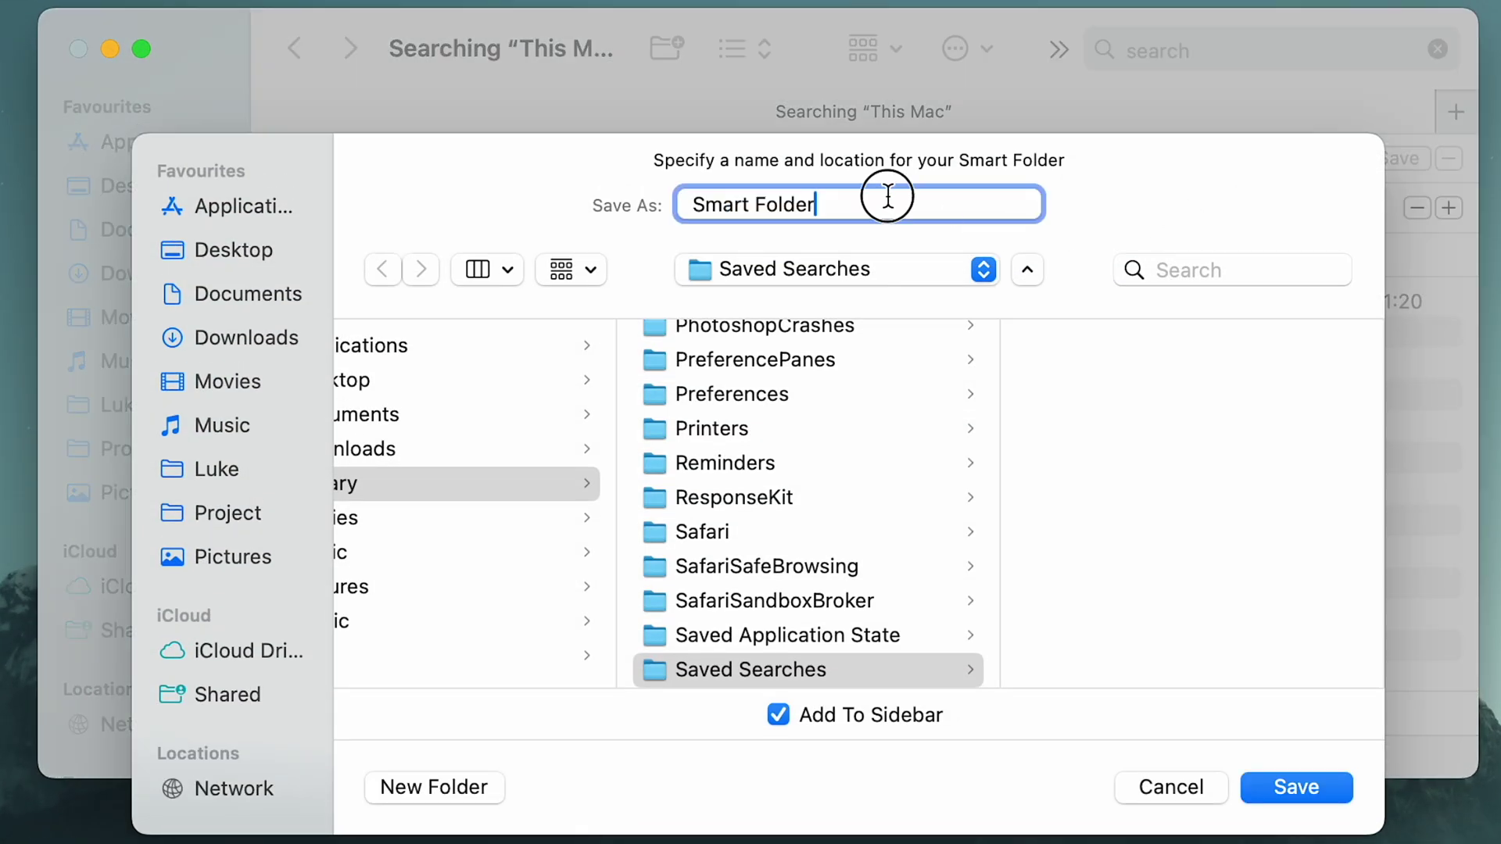
{"action": "key", "text": "super+a"}
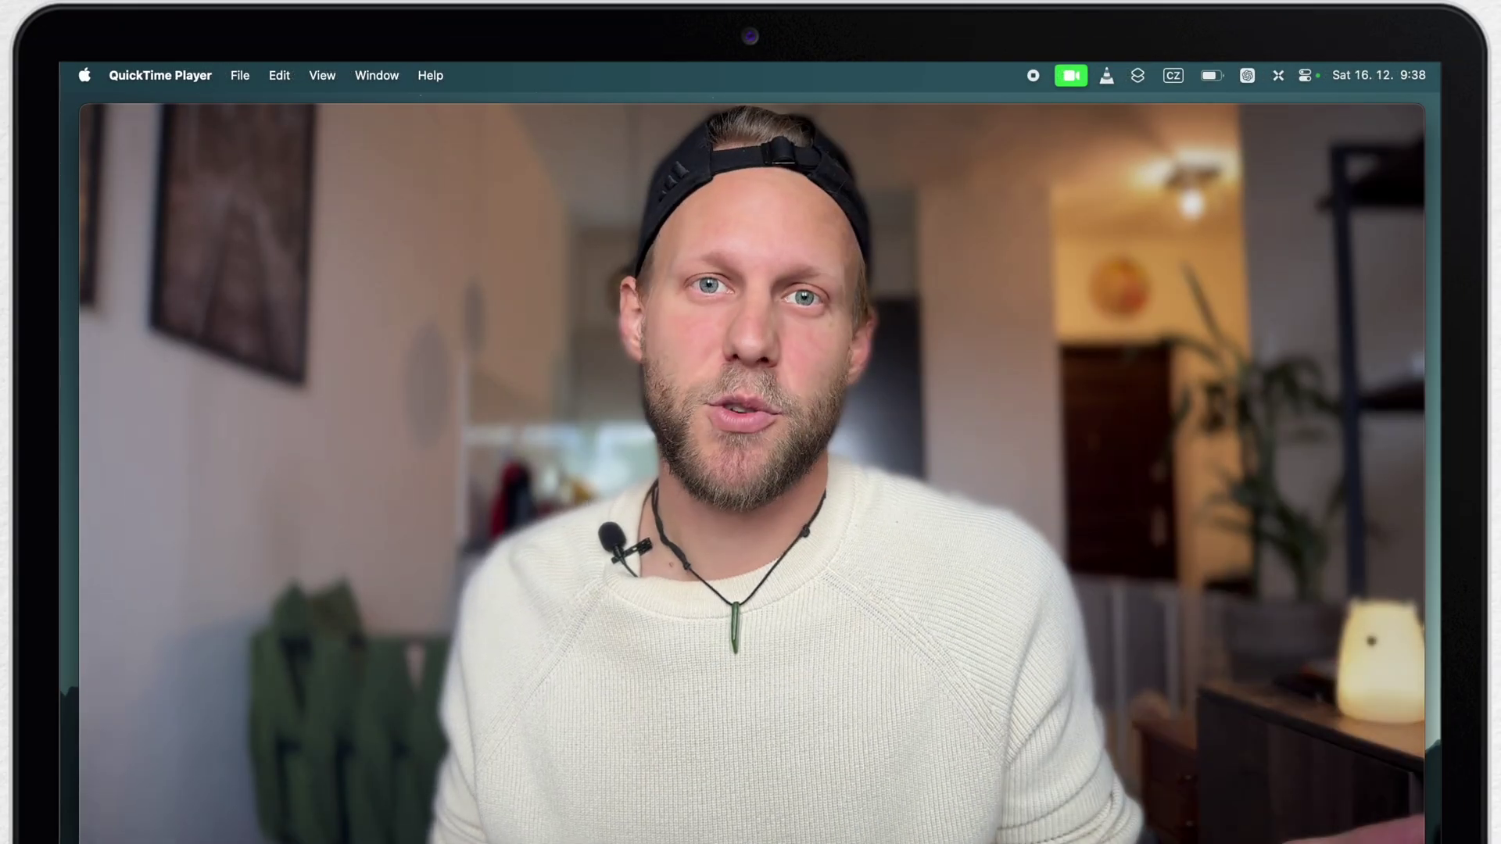
{"action": "left_click_drag", "start_coordinate": [82, 841], "coordinate": [1129, 326]}
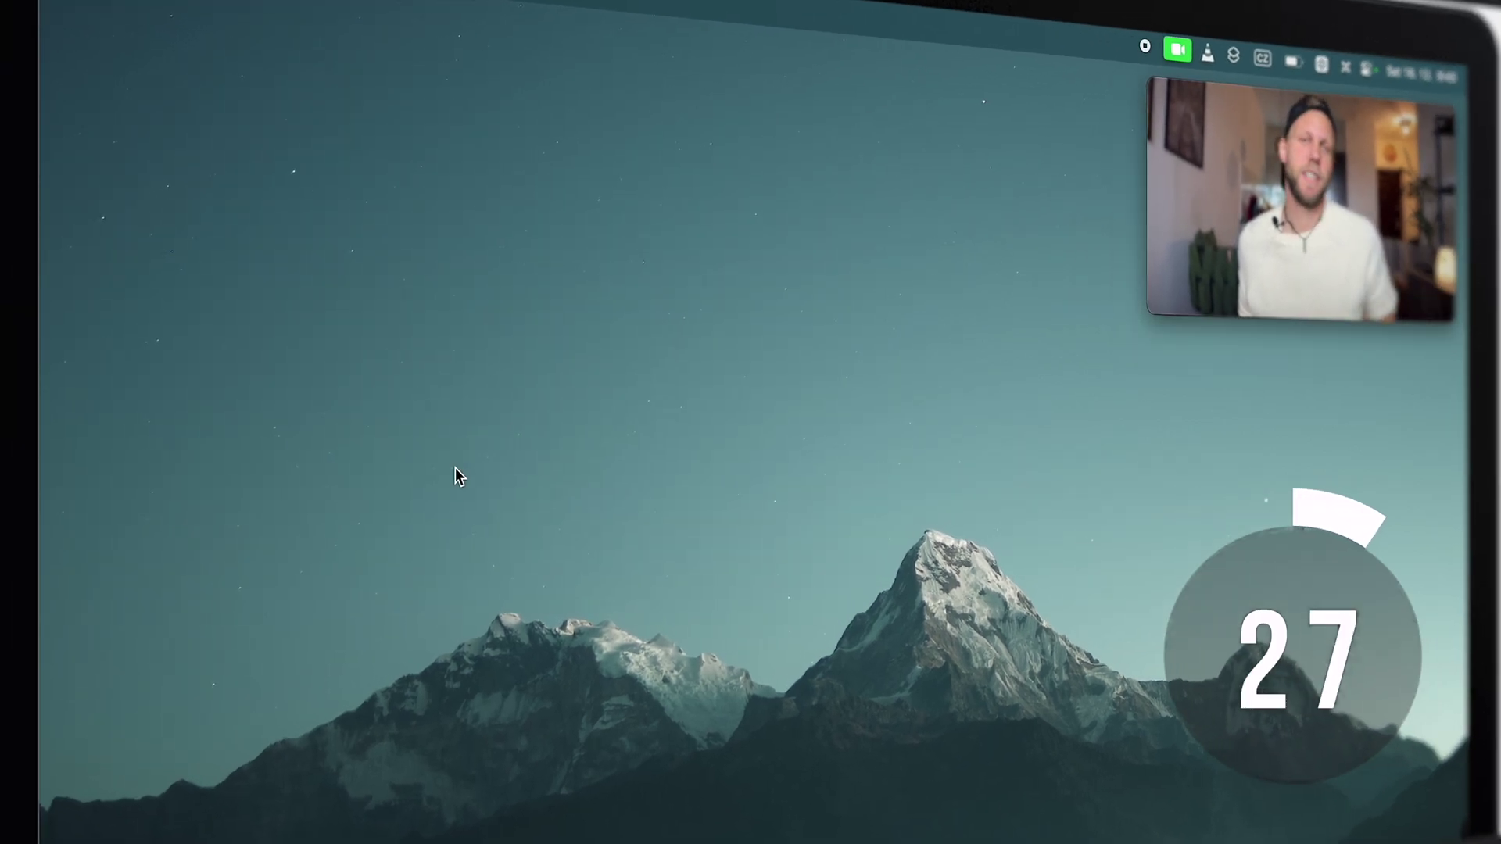
- Open a Finder window and run a search for 'sear' across This Mac
{"action": "key", "text": "super+n"}
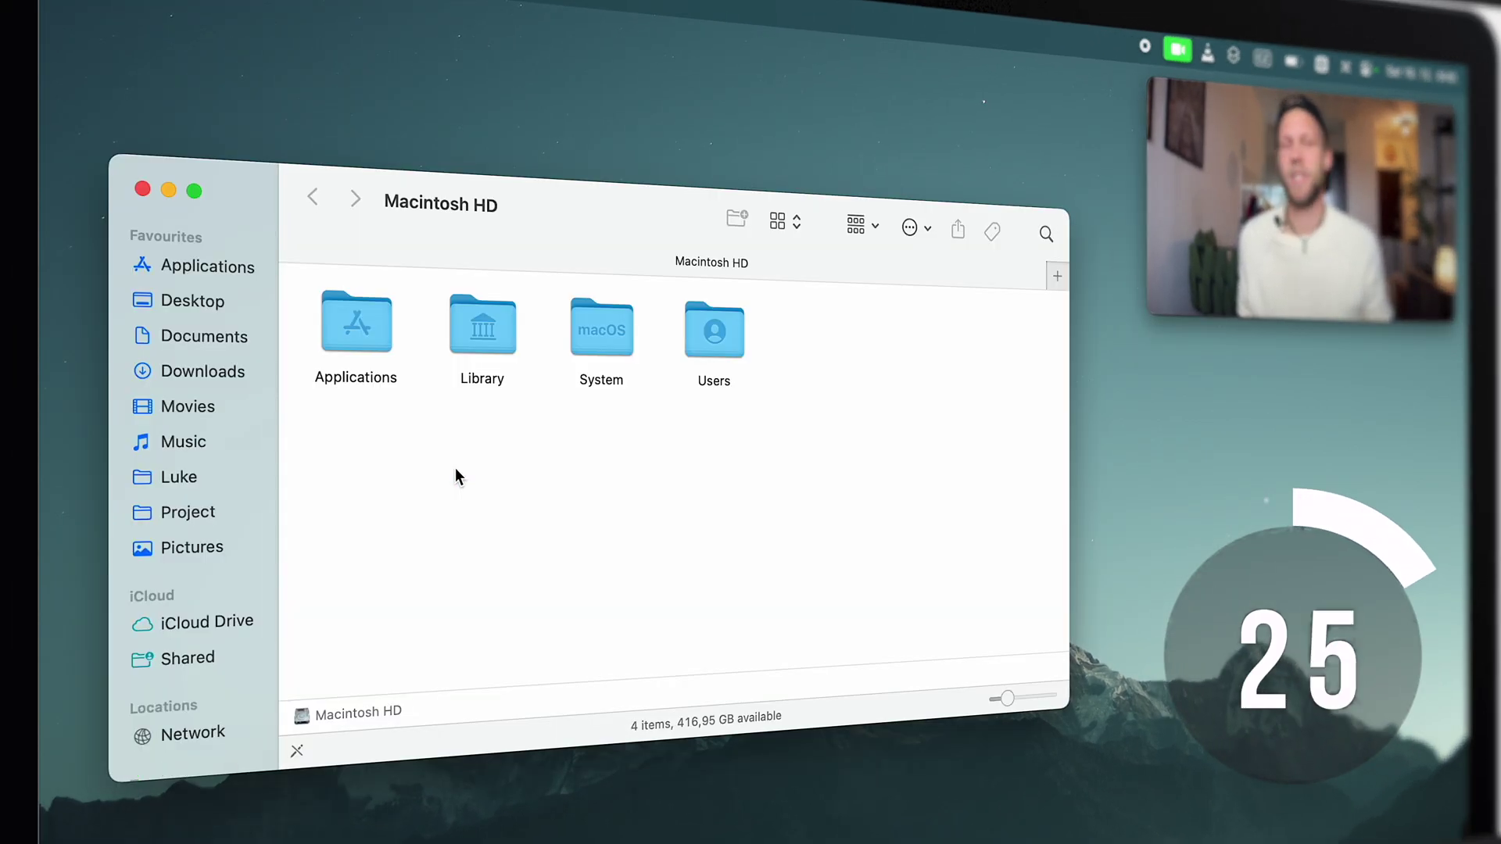
{"action": "left_click", "coordinate": [1047, 236]}
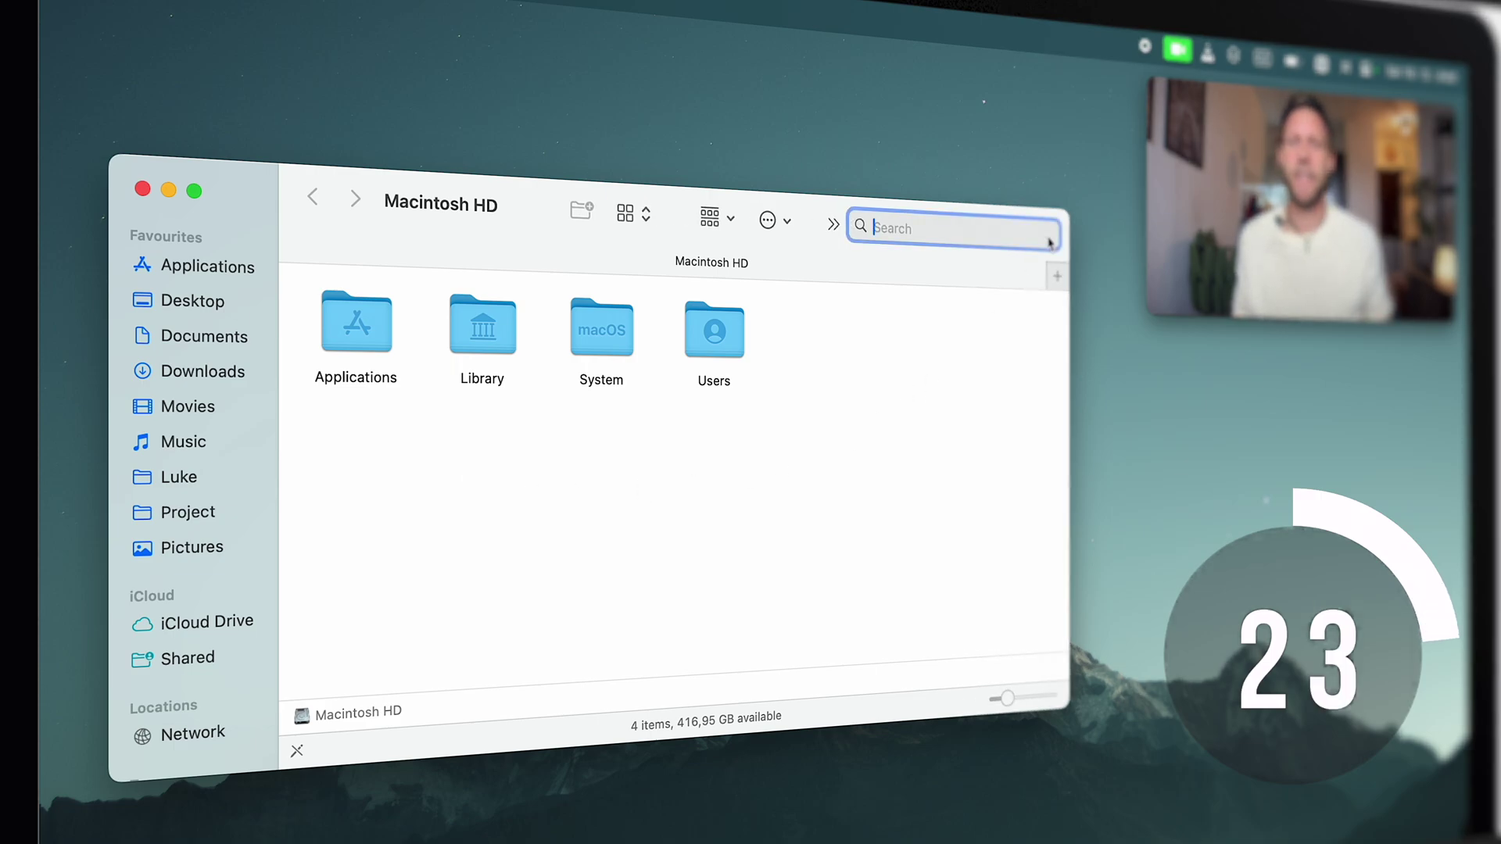
{"action": "type", "text": "search"}
{"action": "key", "text": "Return"}
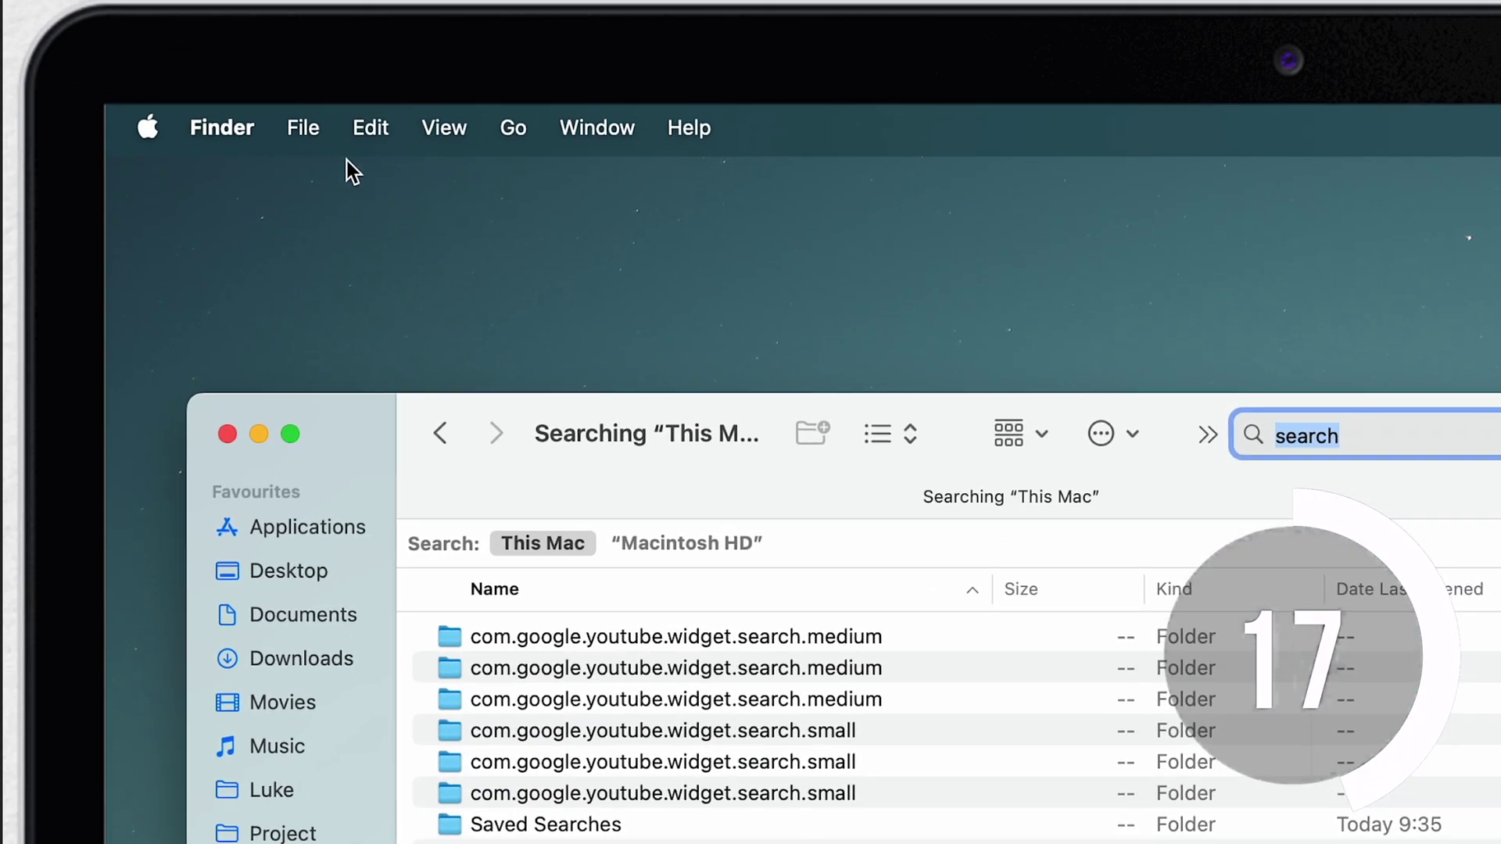
- Create a new smart folder with one blank Name rule, then cancel its save sheet
{"action": "left_click", "coordinate": [304, 131]}
{"action": "left_click", "coordinate": [322, 291]}
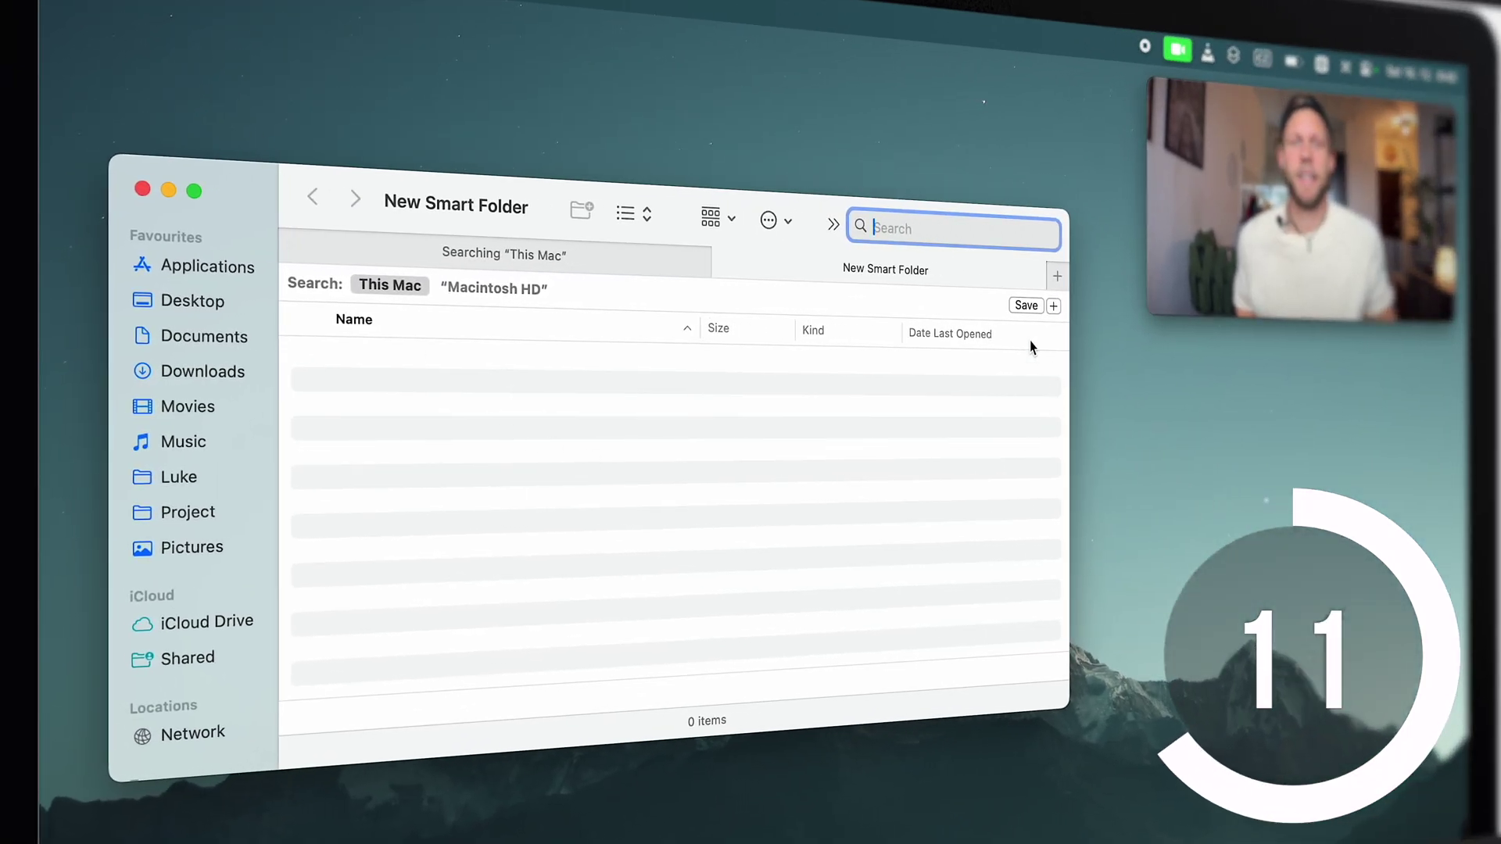
{"action": "left_click", "coordinate": [1053, 306]}
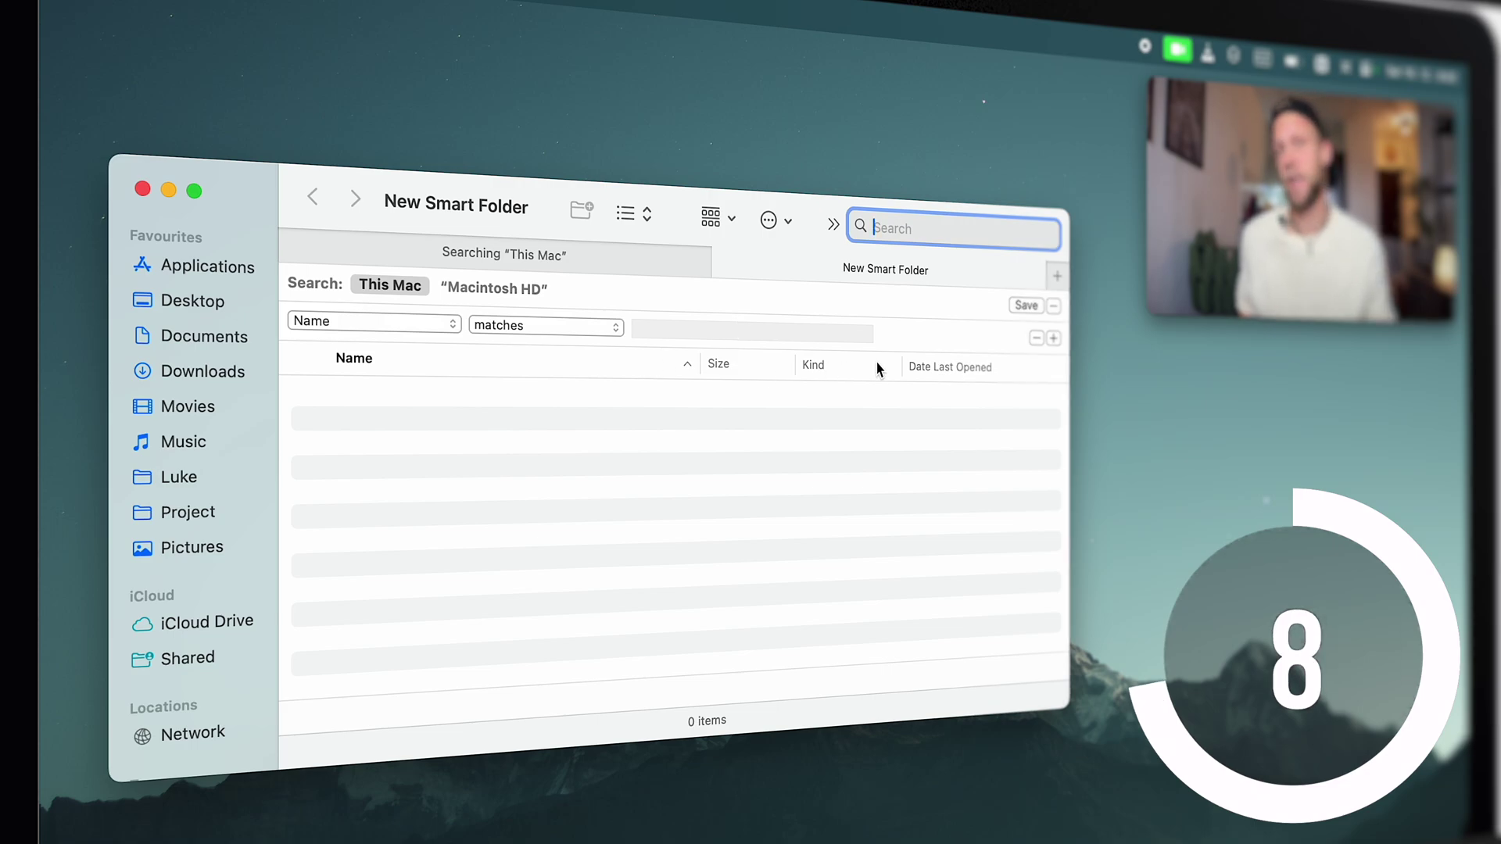
{"action": "left_click", "coordinate": [1027, 306]}
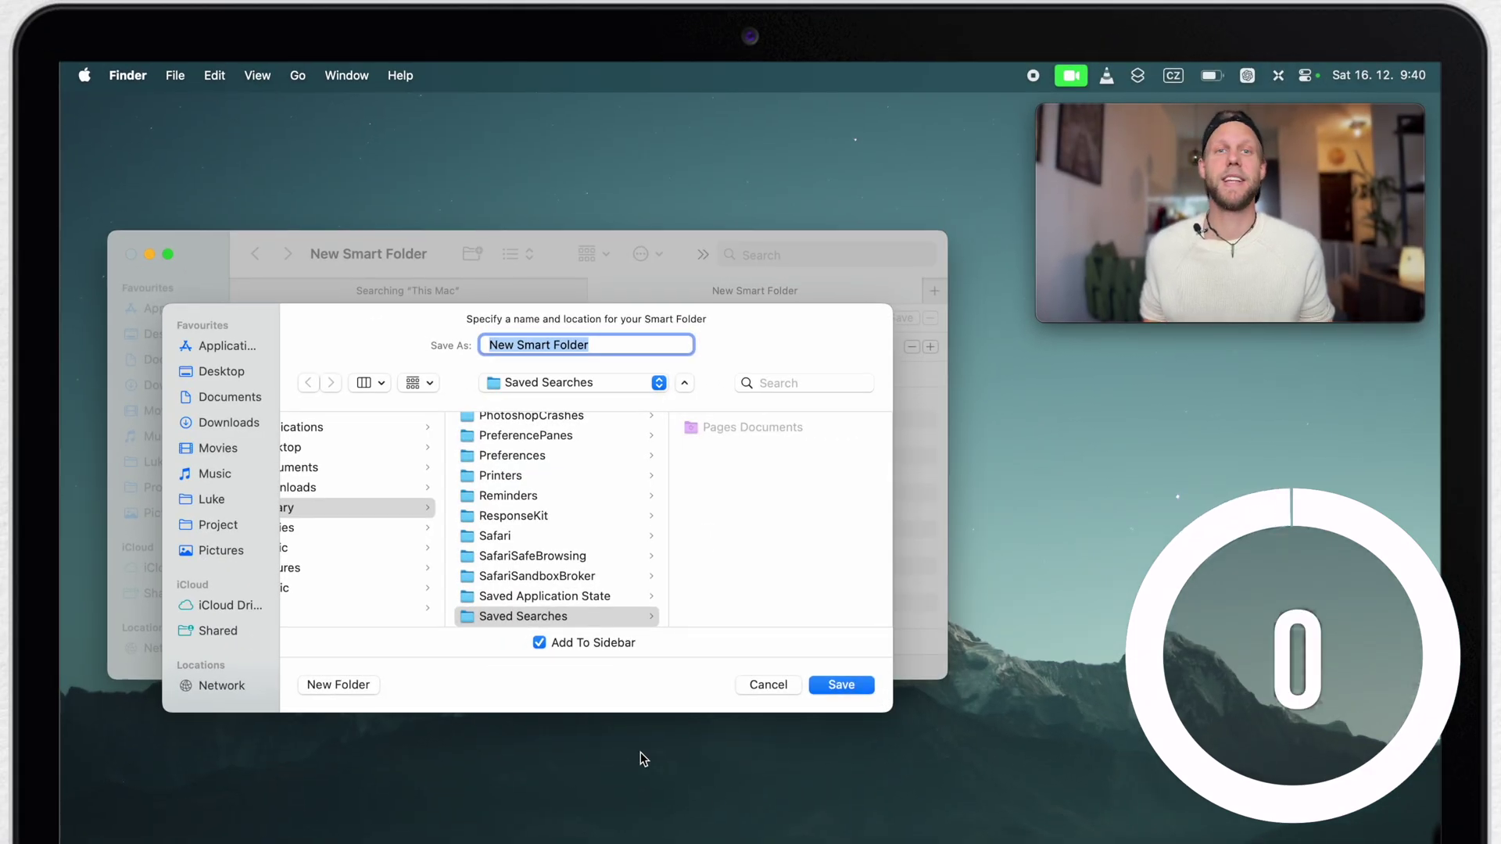
{"action": "left_click", "coordinate": [753, 685]}
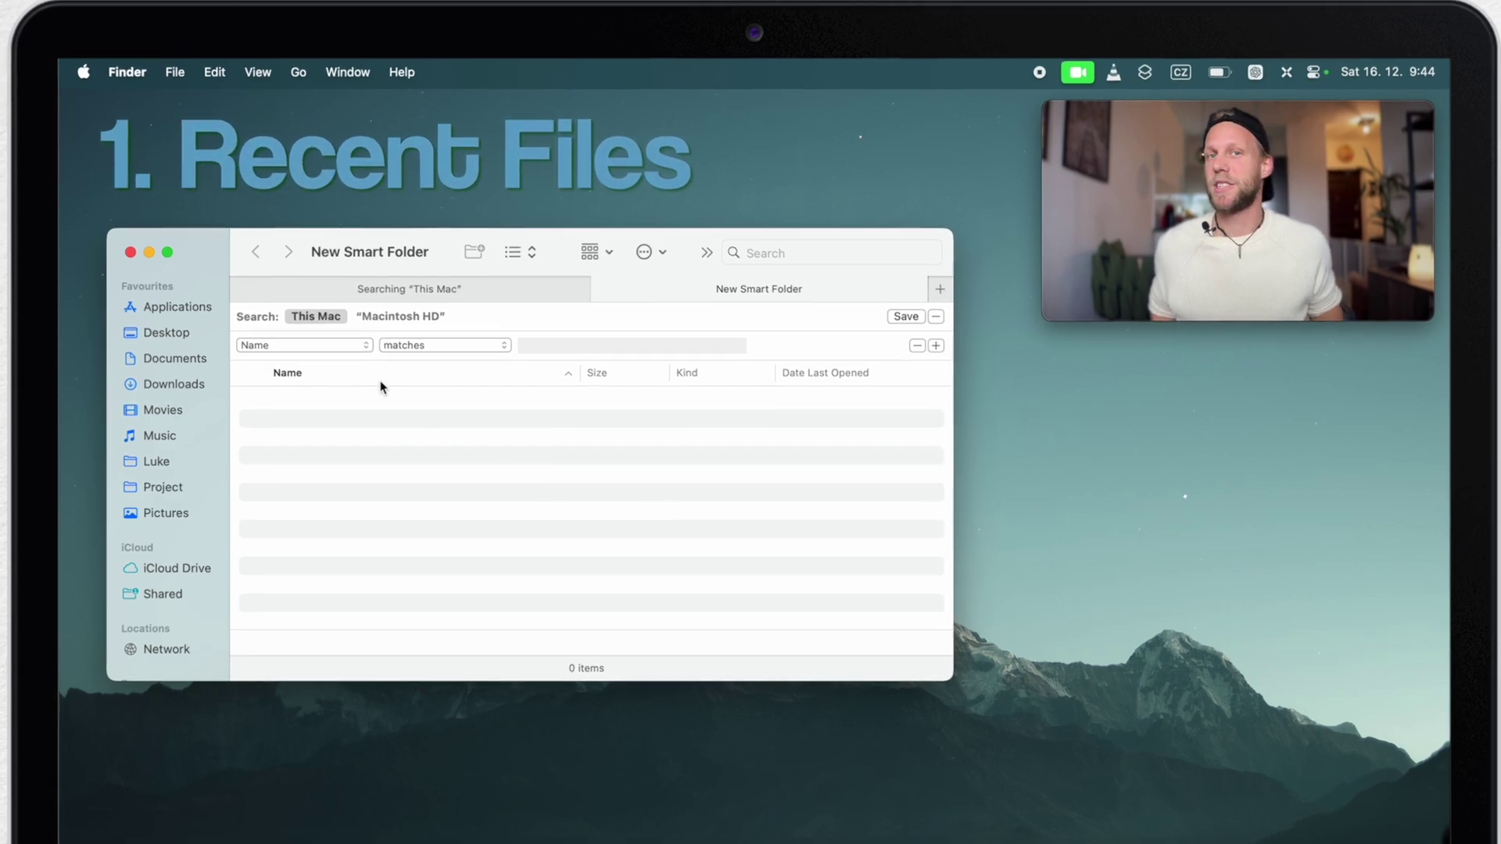
- Open the attribute popup on the smart folder's Name rule
{"action": "left_click", "coordinate": [332, 344]}
- Set the rule to Last opened date within last 7 days and bring up the save sheet
{"action": "left_click", "coordinate": [293, 369]}
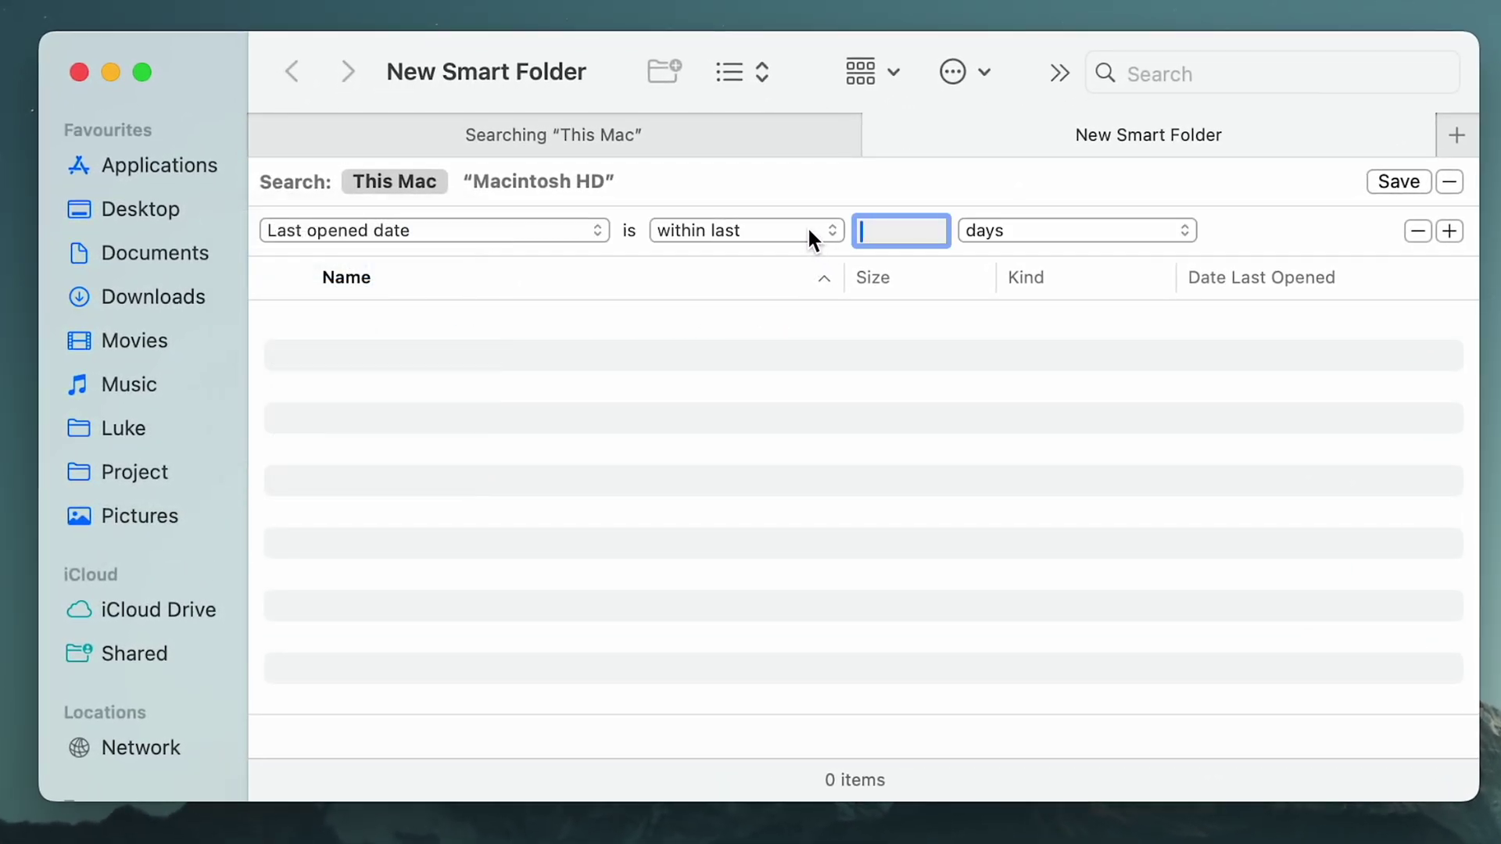
{"action": "left_click", "coordinate": [806, 233]}
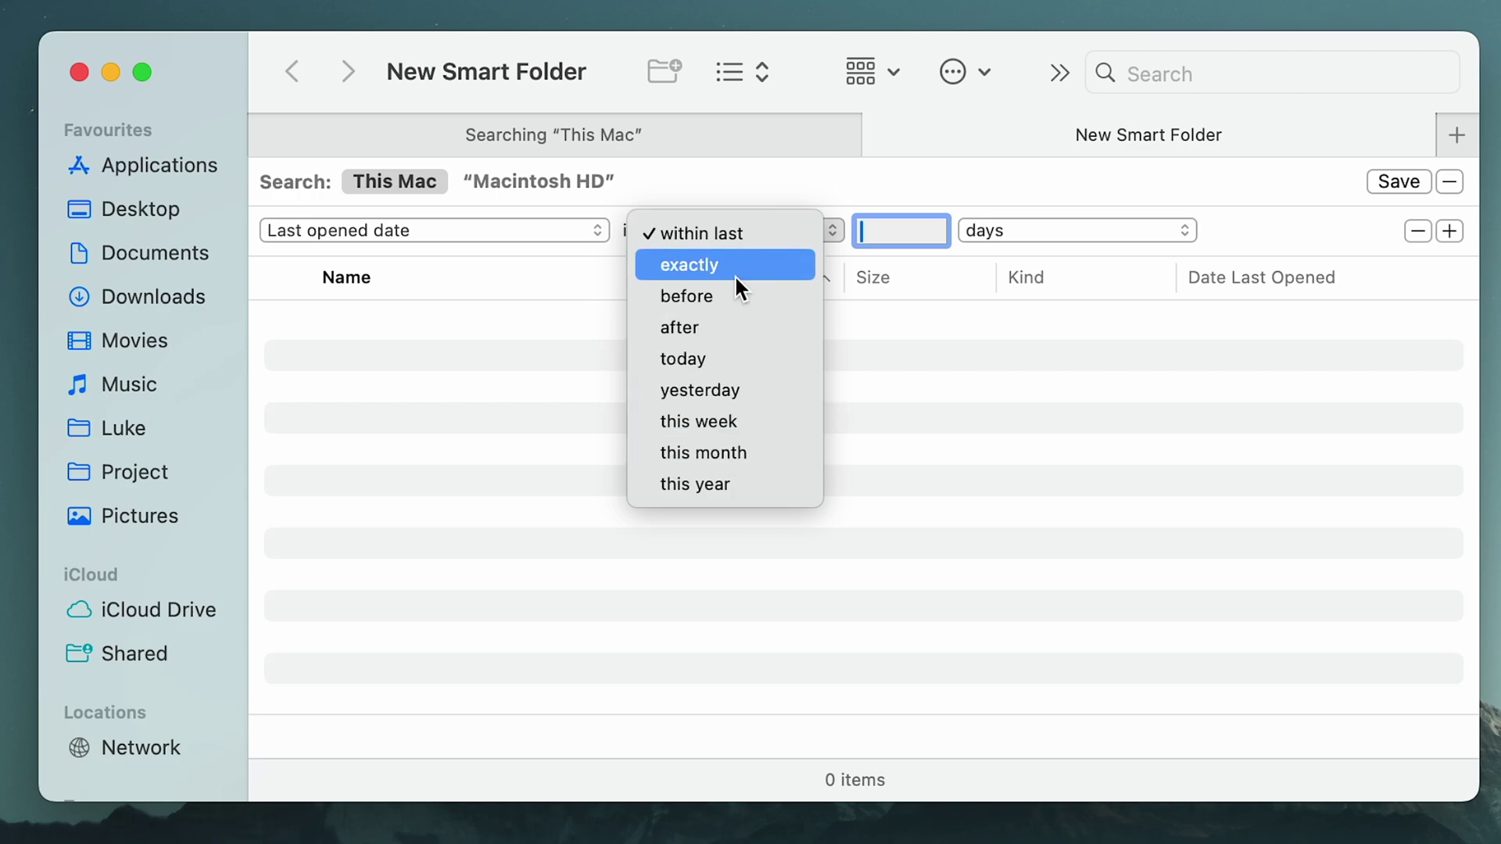
{"action": "left_click", "coordinate": [892, 230]}
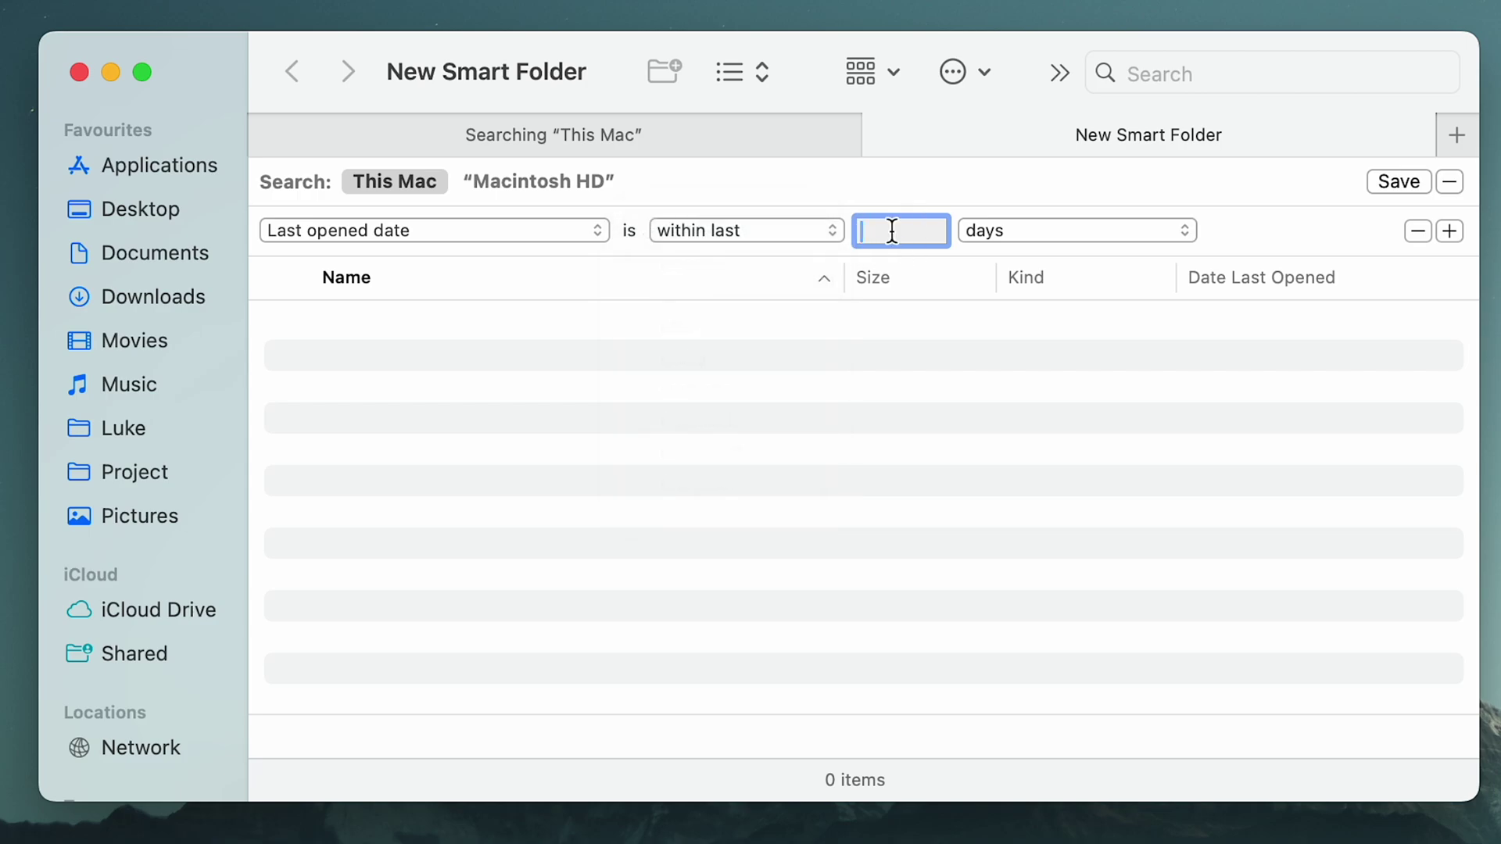
{"action": "type", "text": "7"}
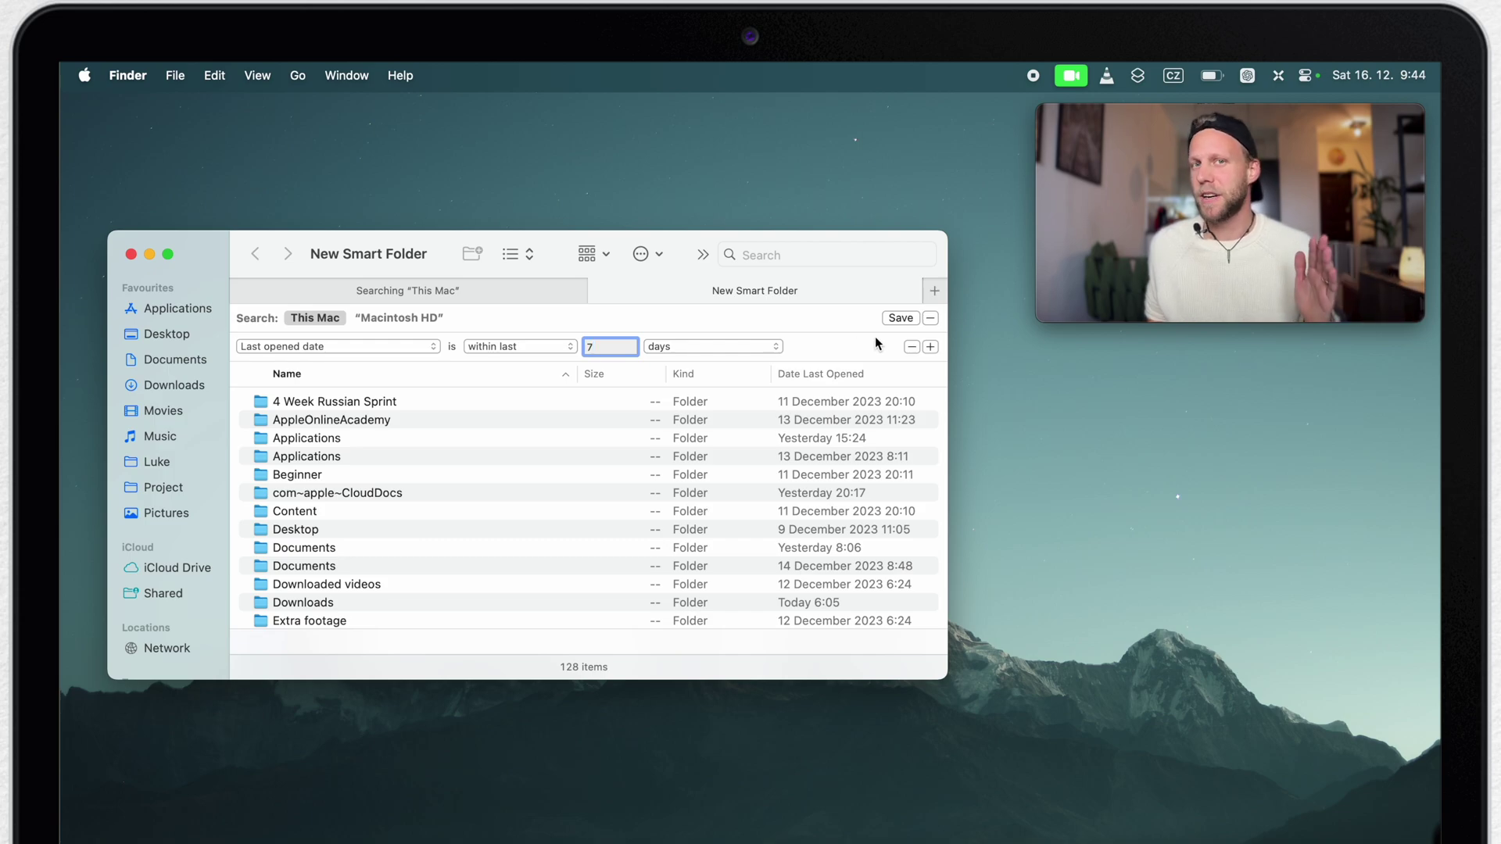
{"action": "left_click", "coordinate": [896, 319]}
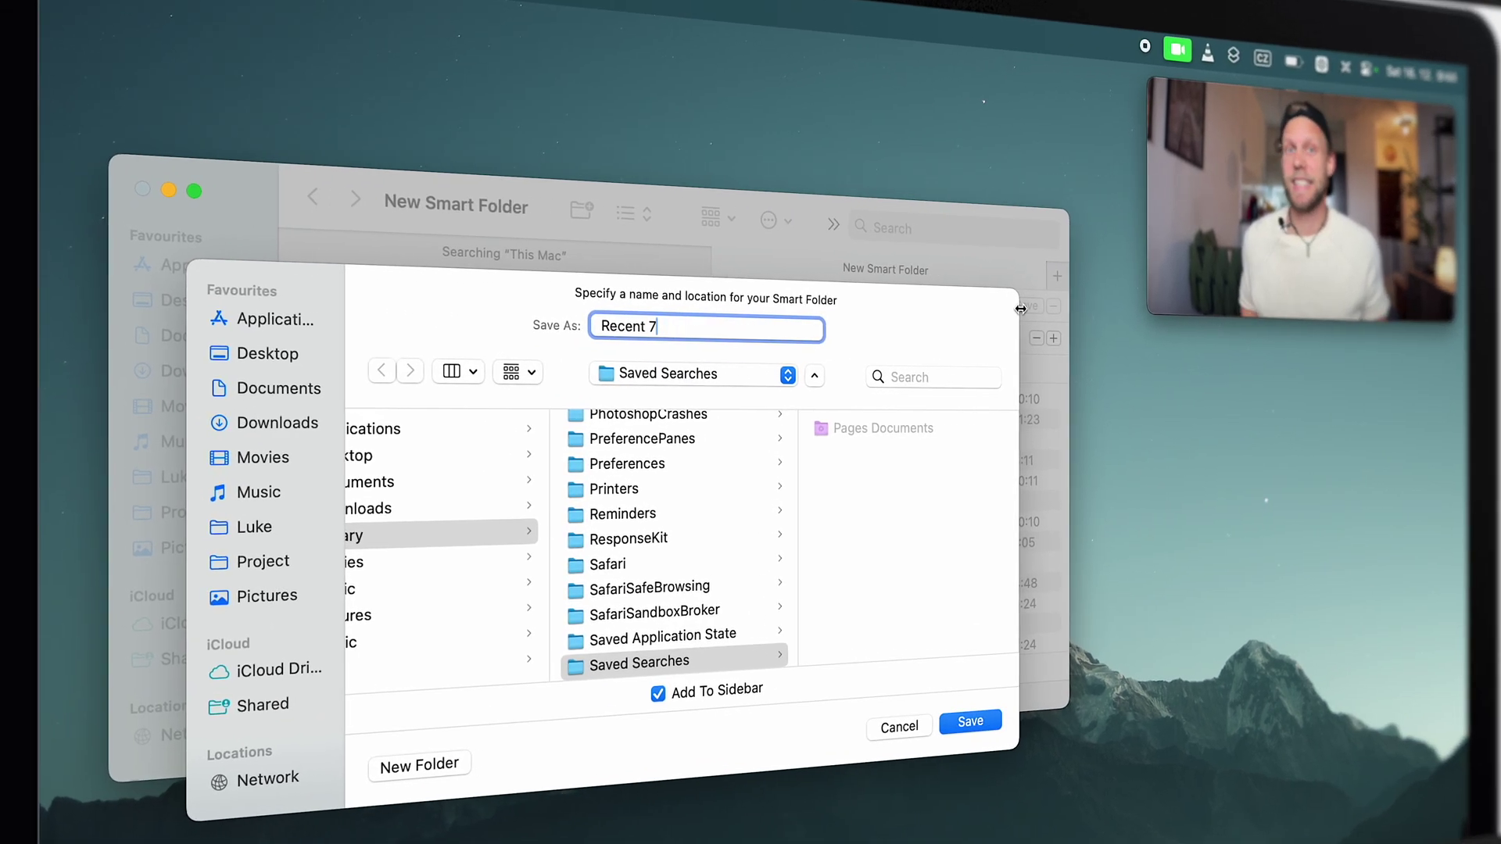
- Save it as Recent 7 in Saved Searches with Add To Sidebar checked
{"action": "scroll", "coordinate": [680, 550], "scroll_direction": "down", "scroll_amount": 3}
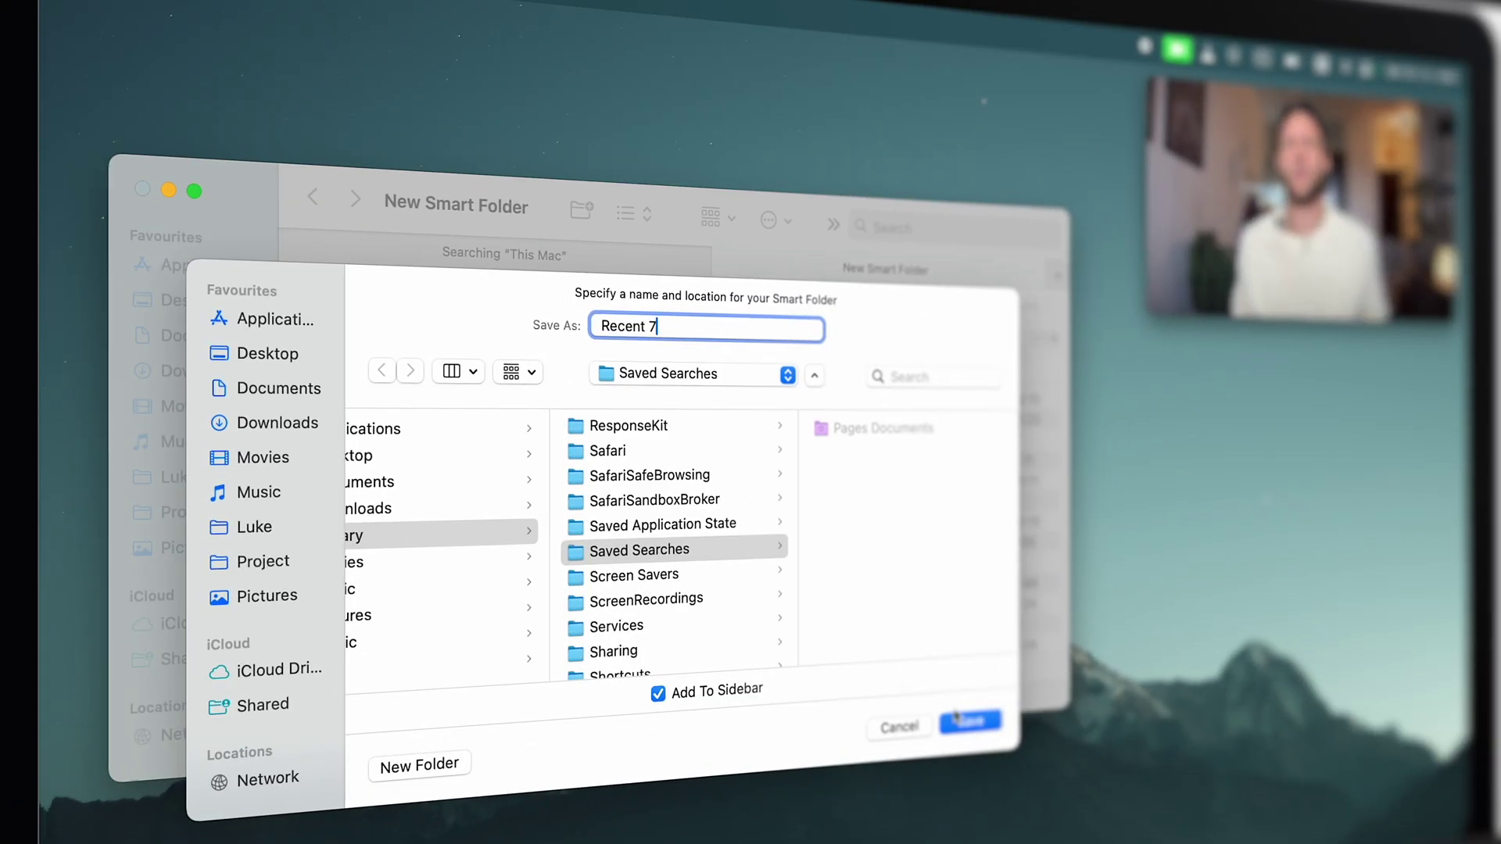
{"action": "left_click", "coordinate": [969, 720]}
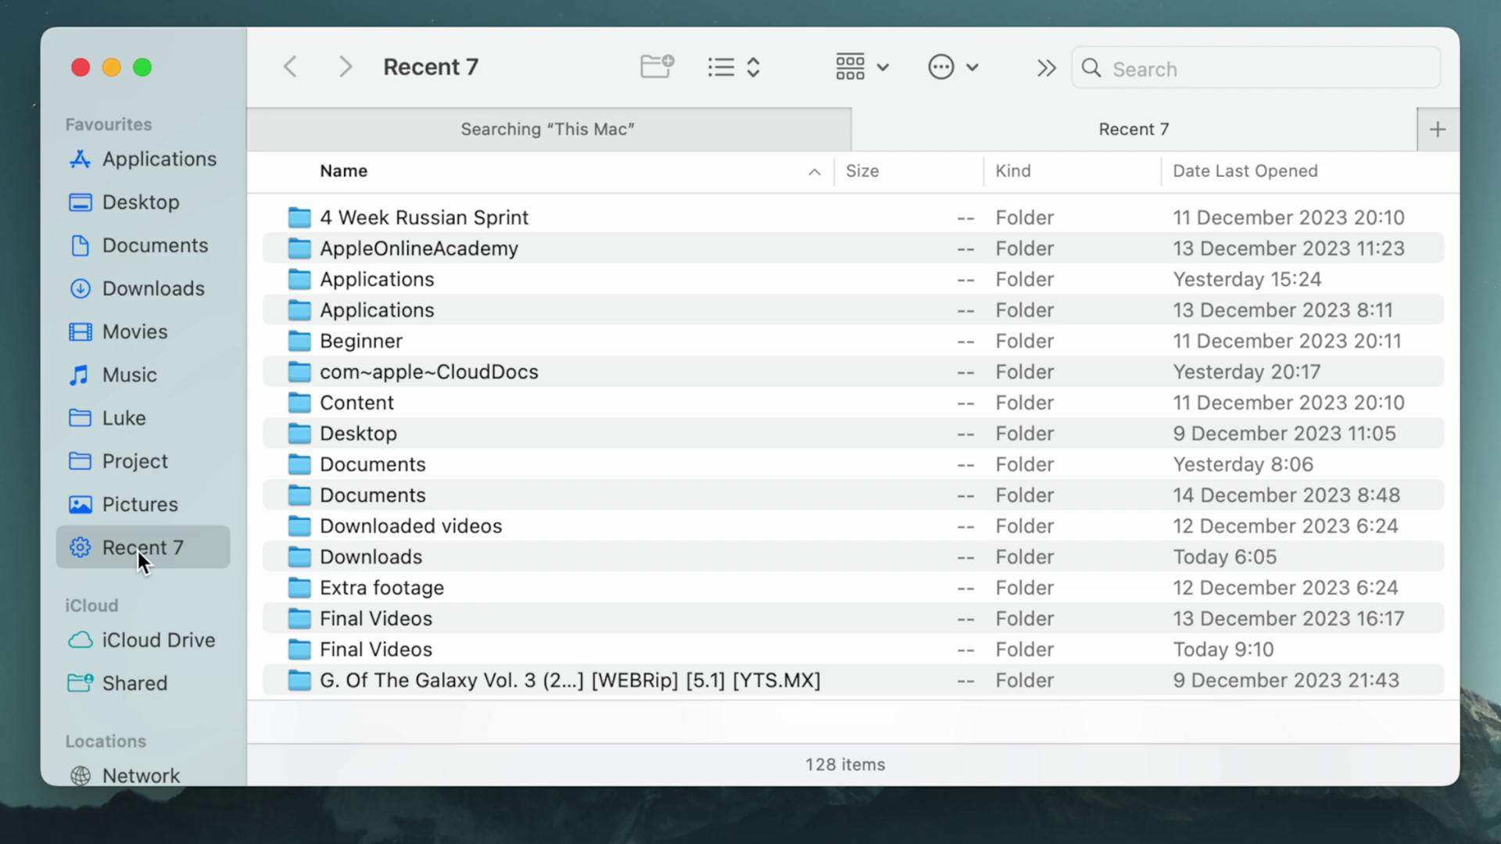
- Change the Recent 7 rule from 7 to 10 days and save it
{"action": "right_click", "coordinate": [166, 543]}
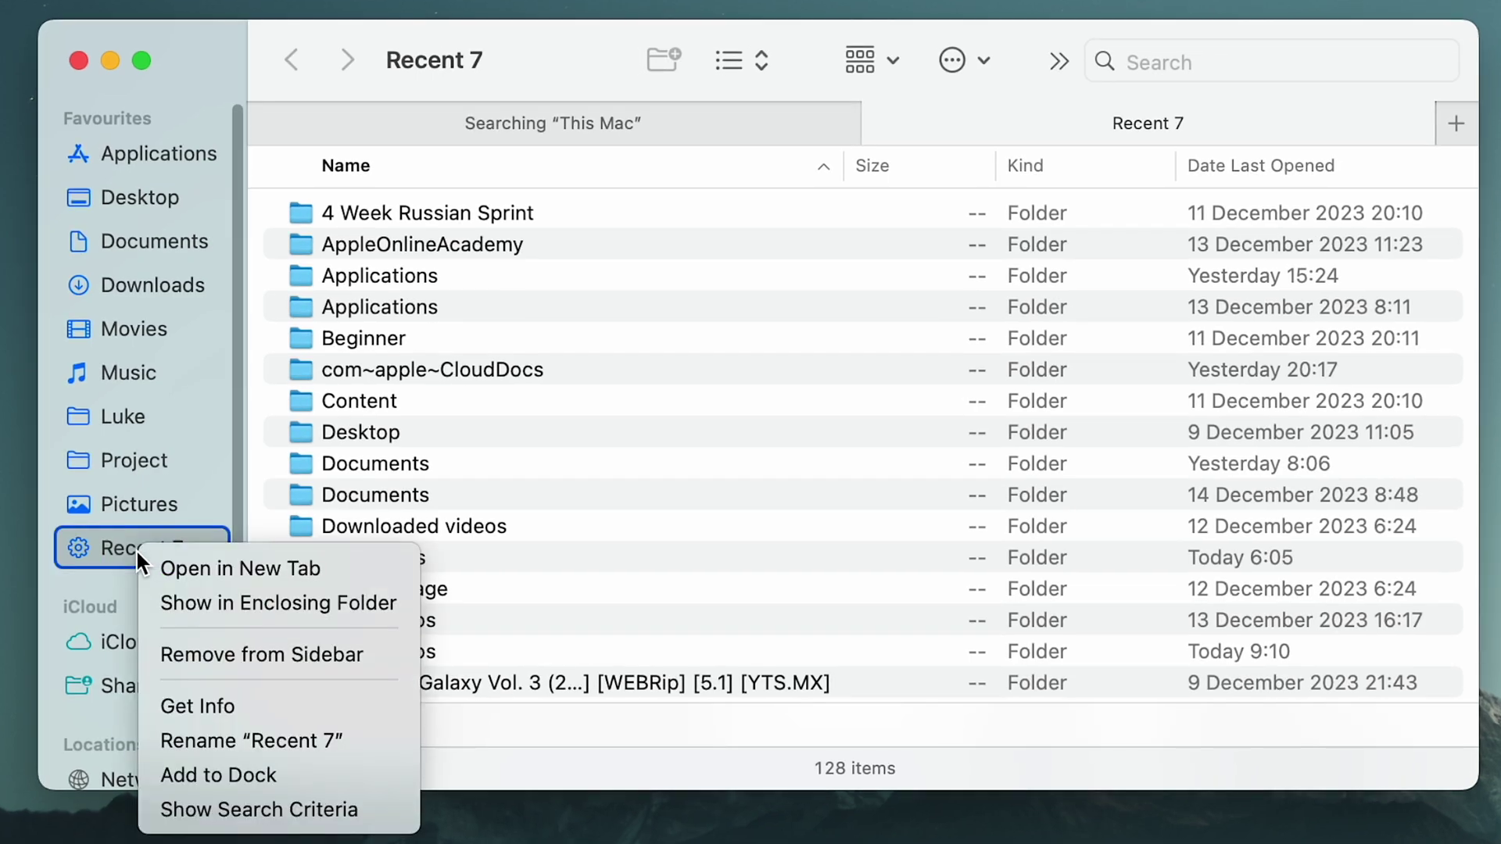
{"action": "left_click", "coordinate": [214, 801]}
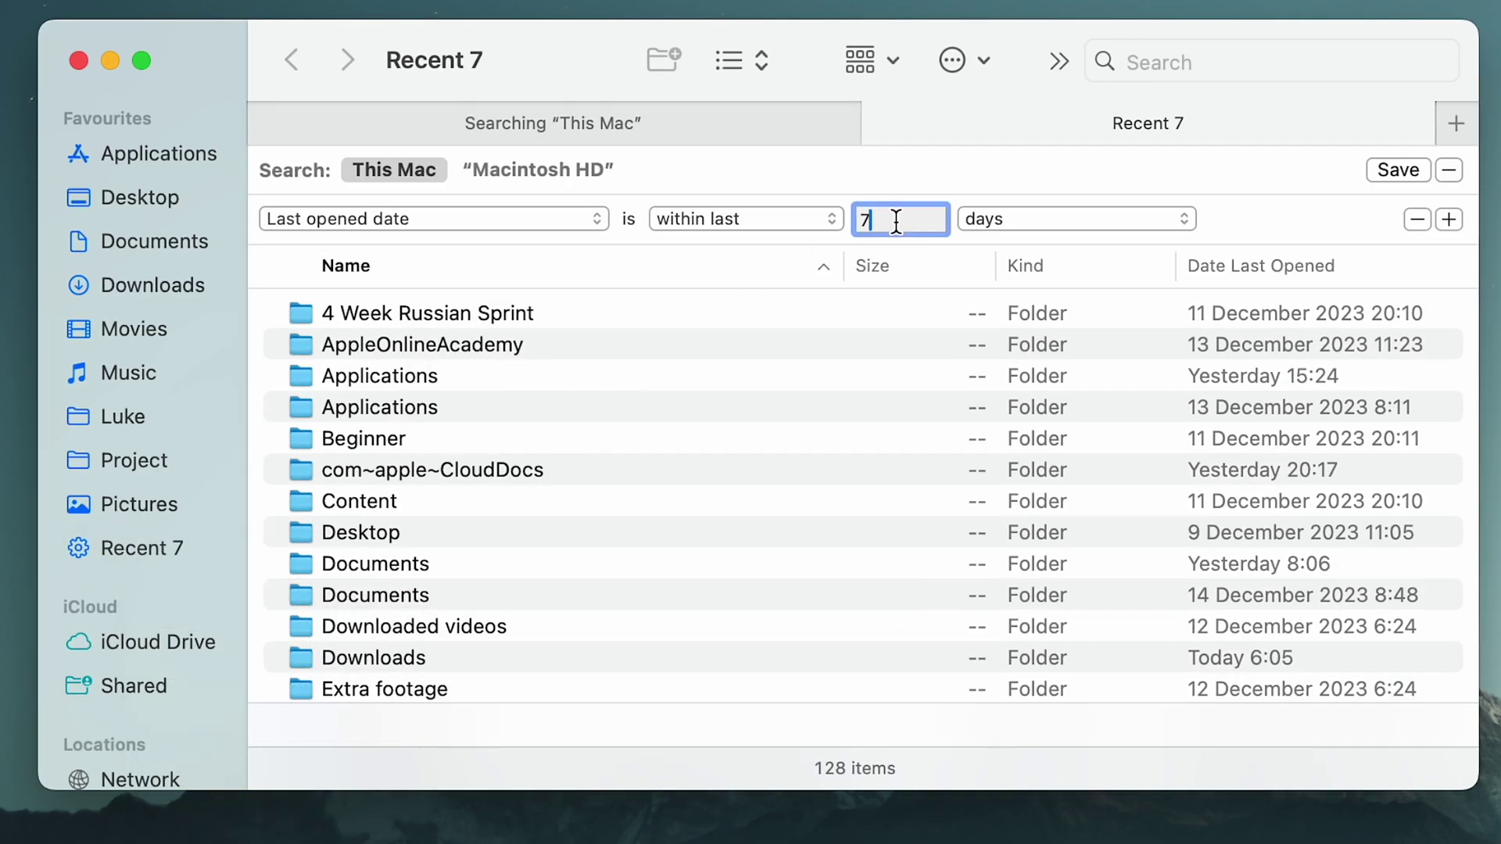
{"action": "key", "text": "BackSpace"}
{"action": "type", "text": "10"}
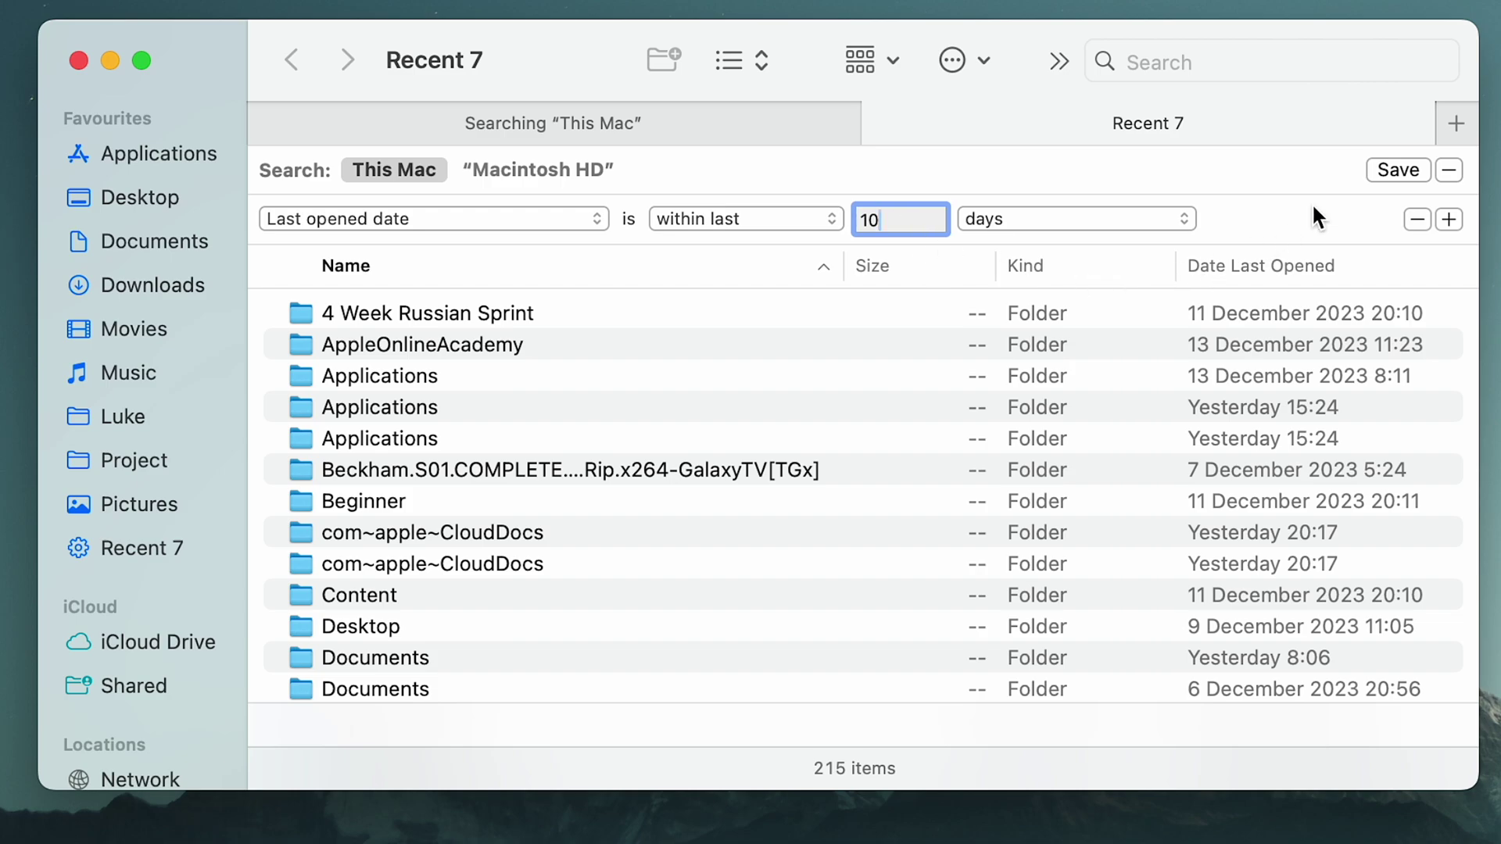
{"action": "left_click", "coordinate": [1396, 166]}
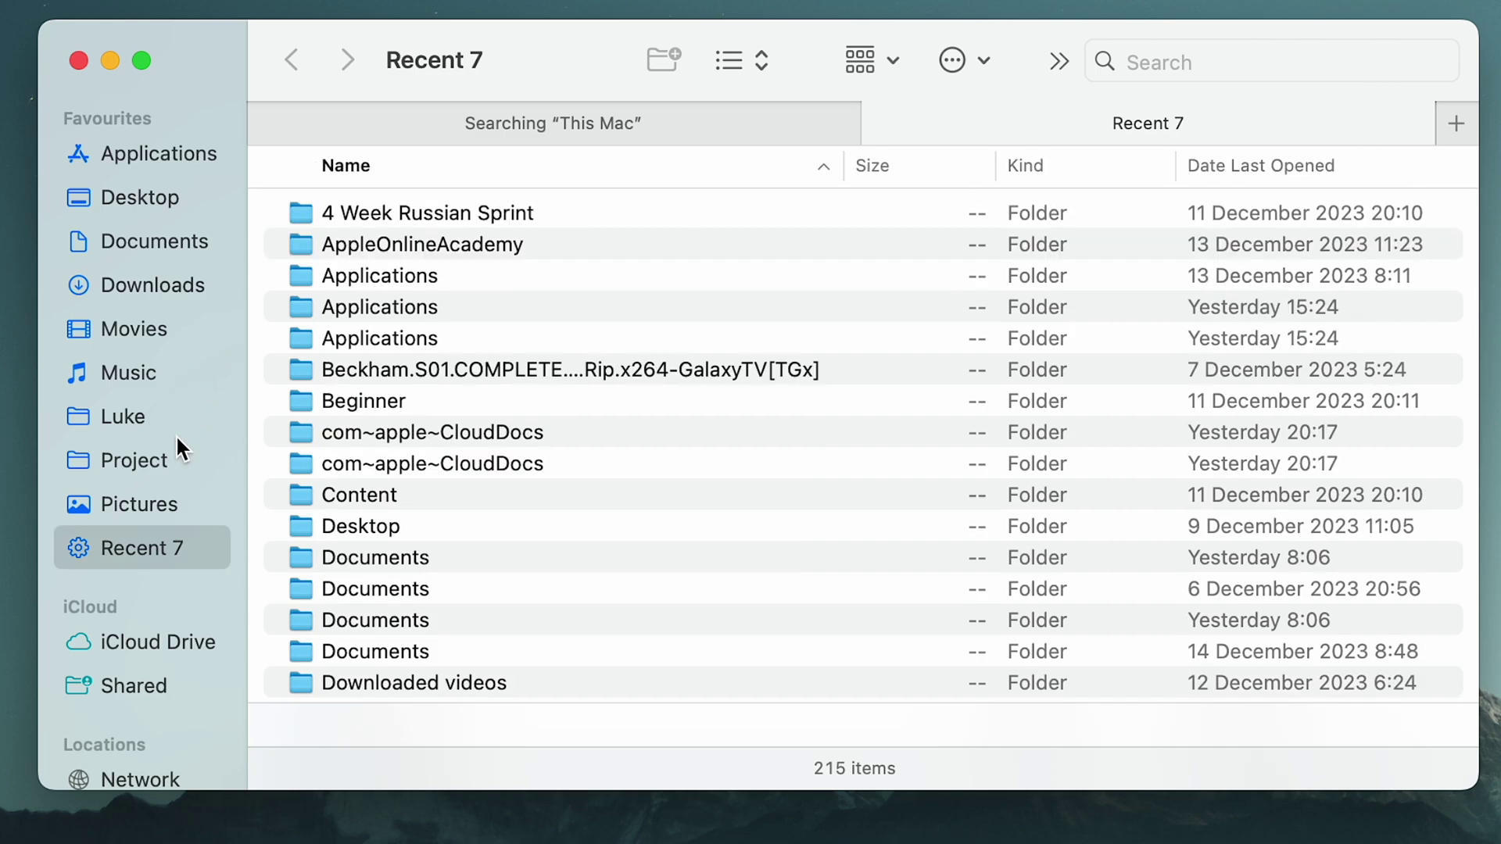
- Rename the sidebar smart folder to Recent 10
{"action": "right_click", "coordinate": [130, 549]}
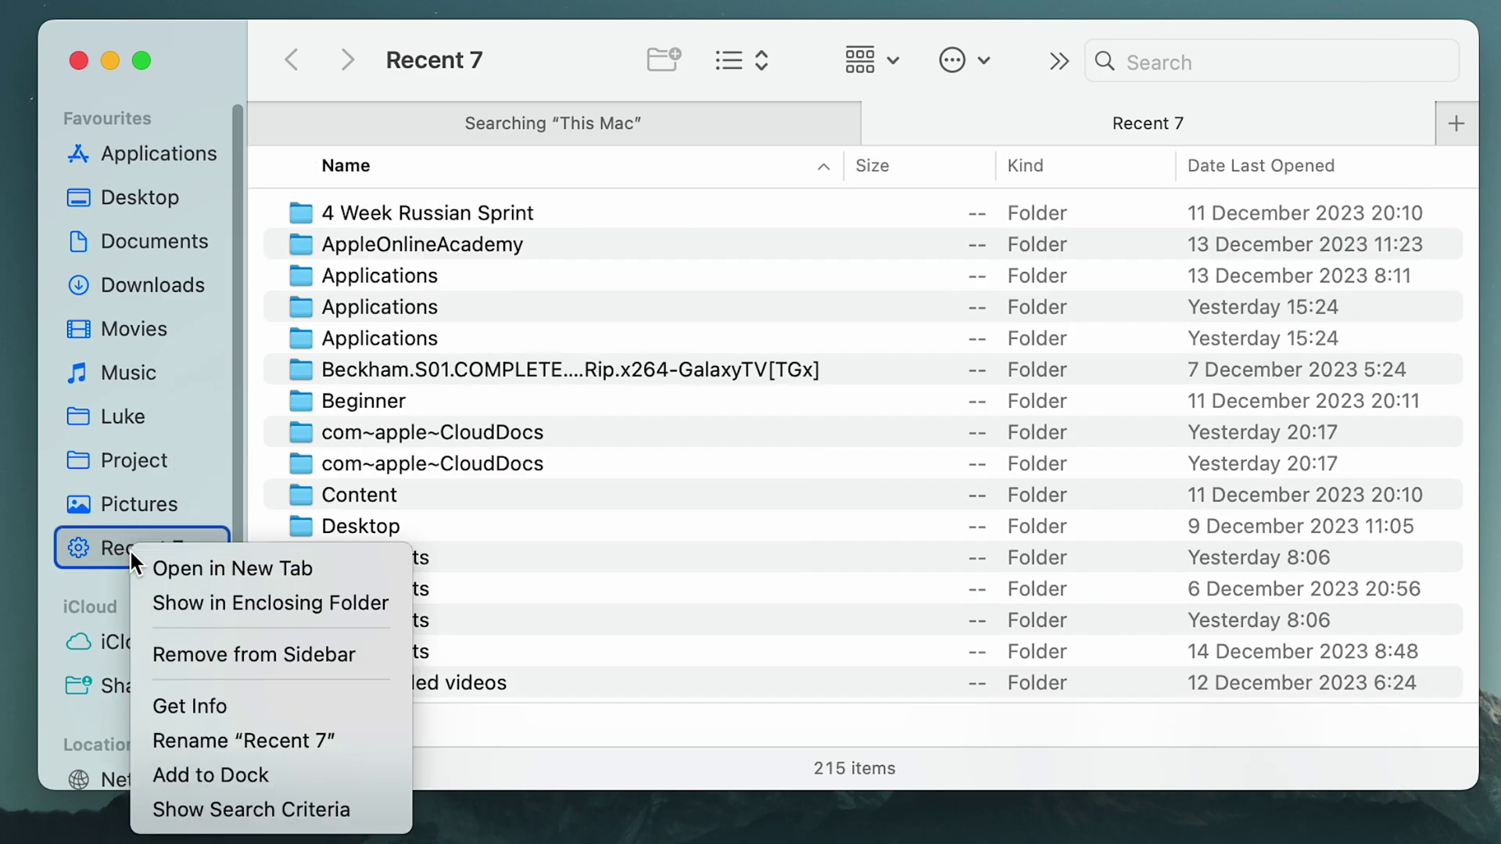
{"action": "left_click", "coordinate": [231, 740]}
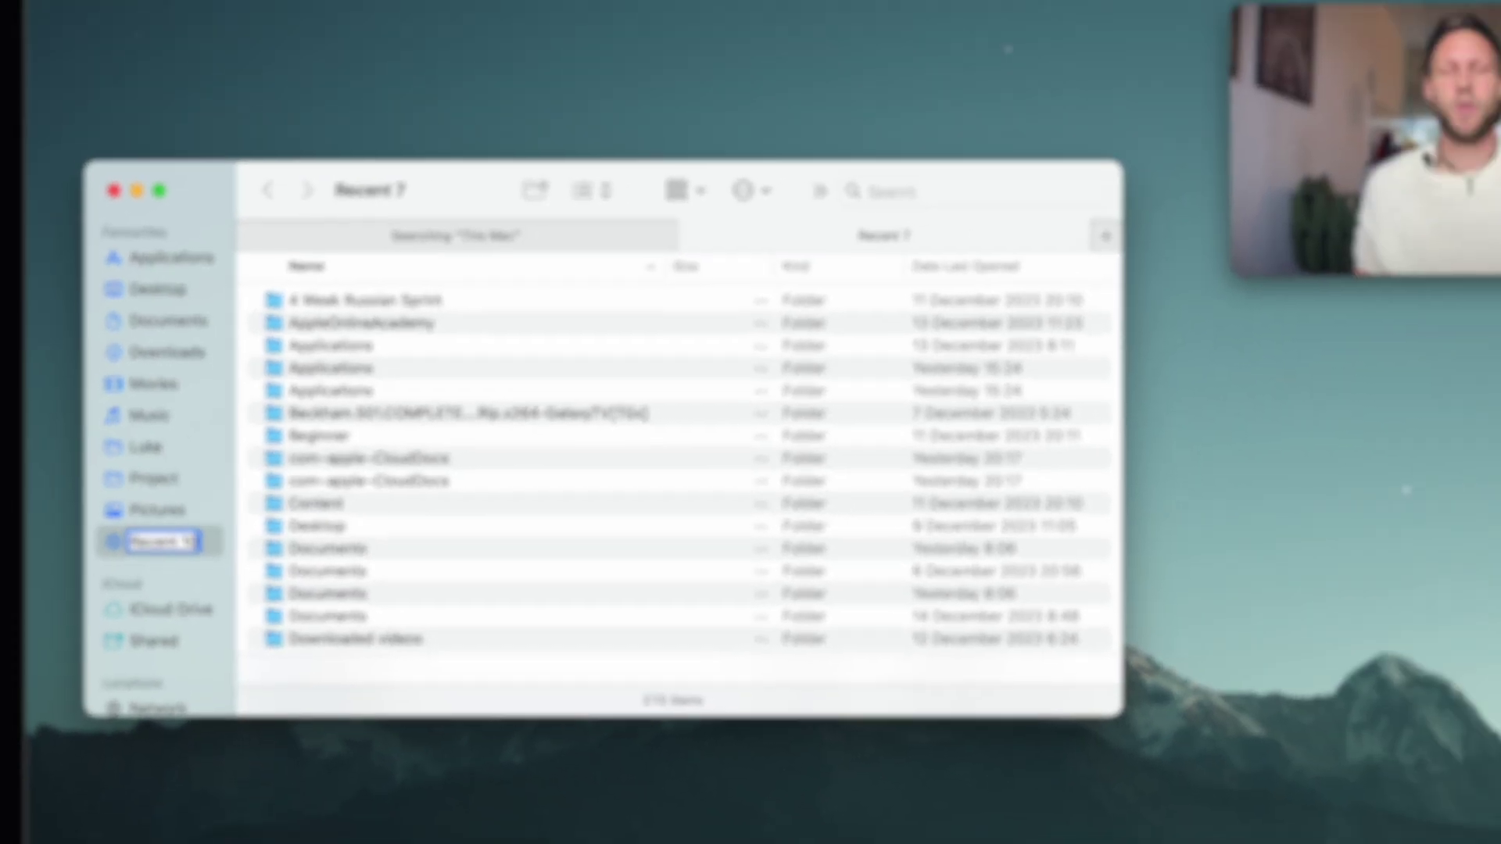
{"action": "type", "text": "Recent 10"}
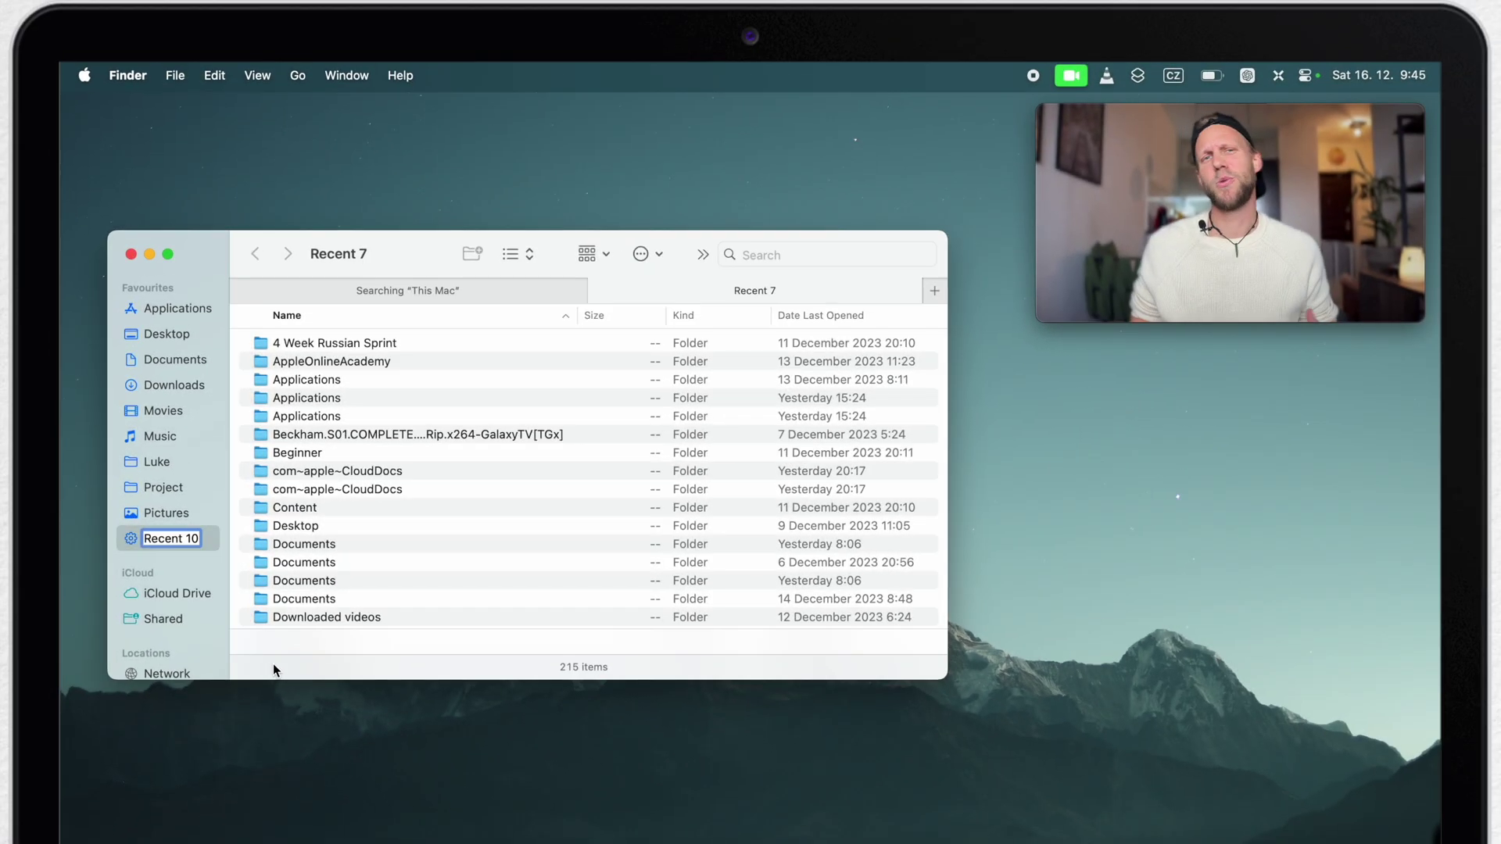
{"action": "key", "text": "Return"}
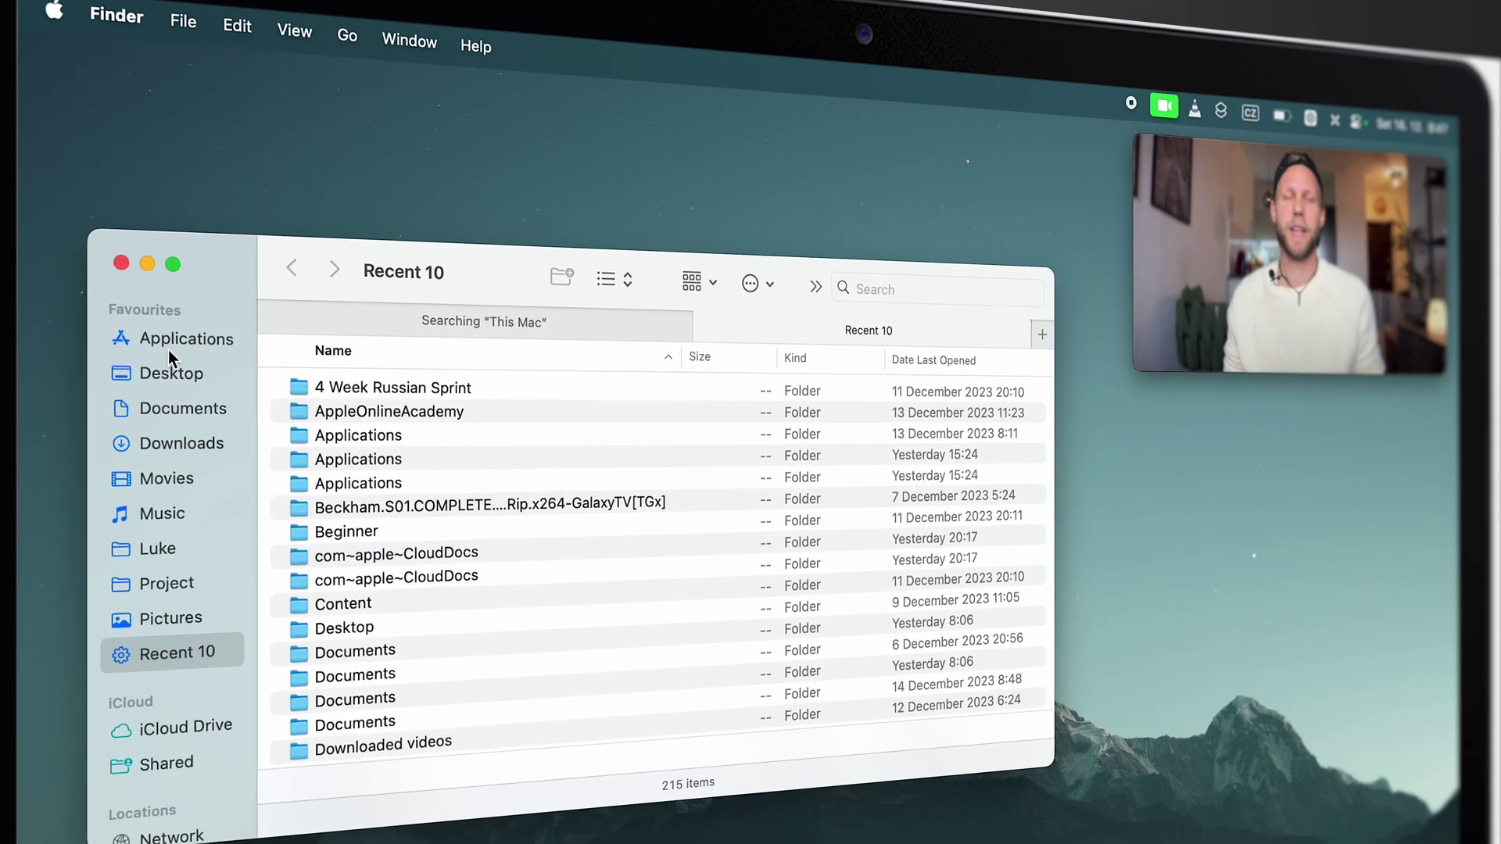
- From the Applications folder, create a smart folder filtering Kind is Application, listing 89 items
{"action": "left_click", "coordinate": [178, 308]}
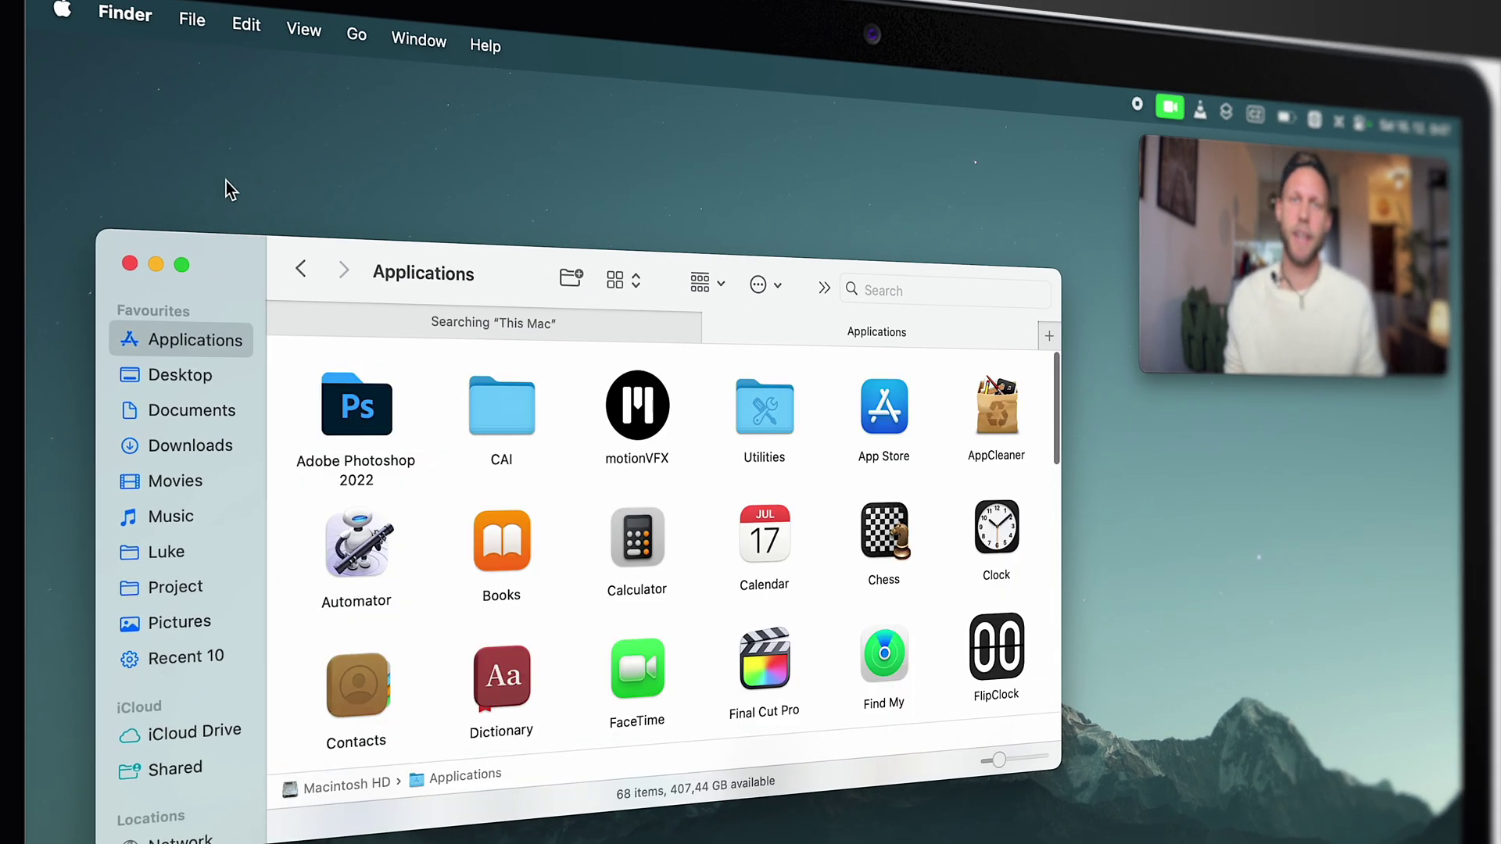
{"action": "left_click", "coordinate": [196, 24]}
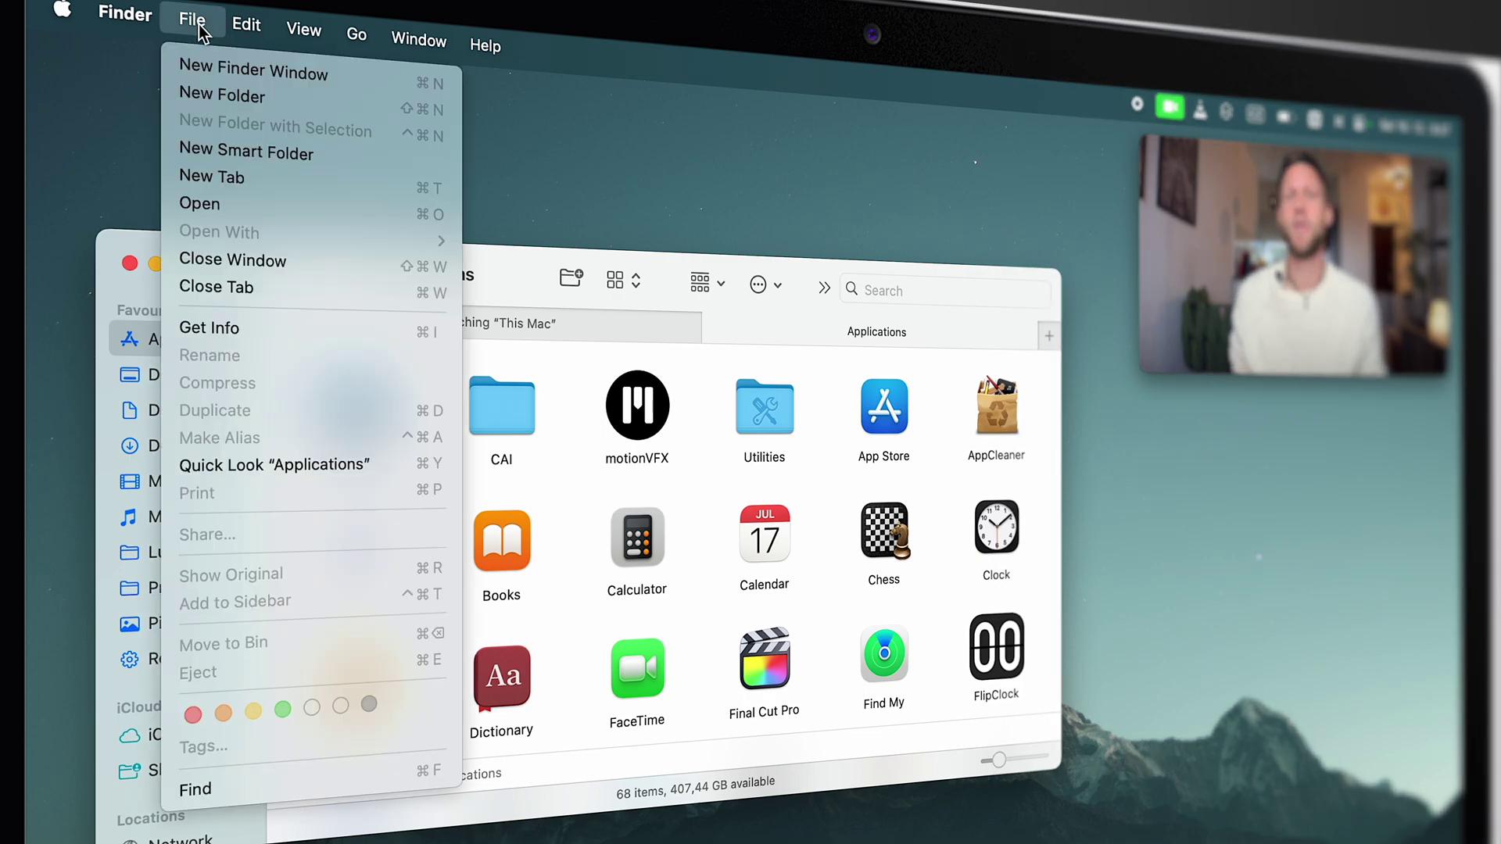
{"action": "left_click", "coordinate": [228, 153]}
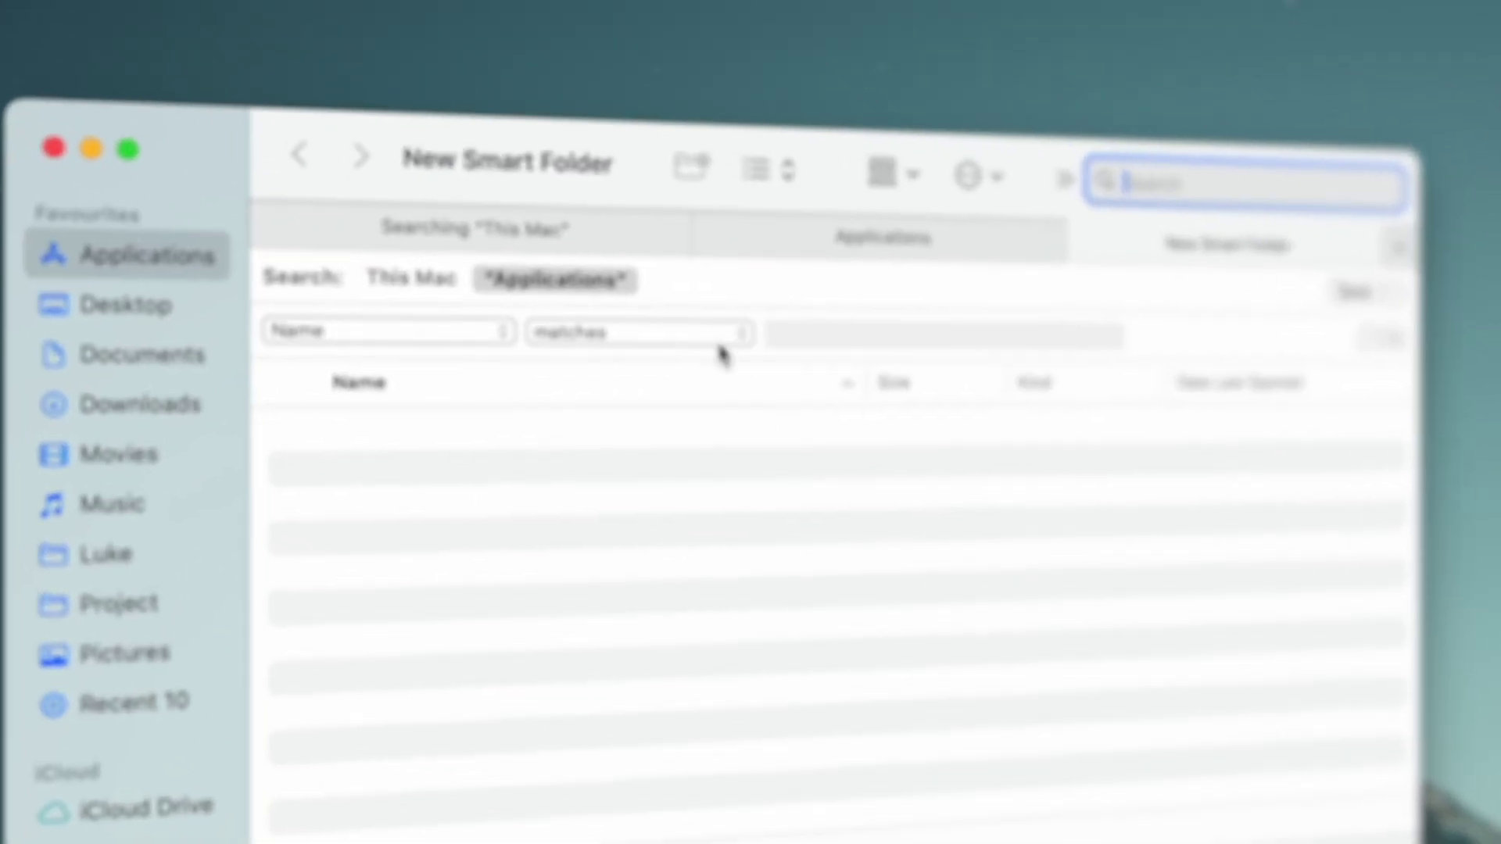
{"action": "left_click", "coordinate": [364, 331]}
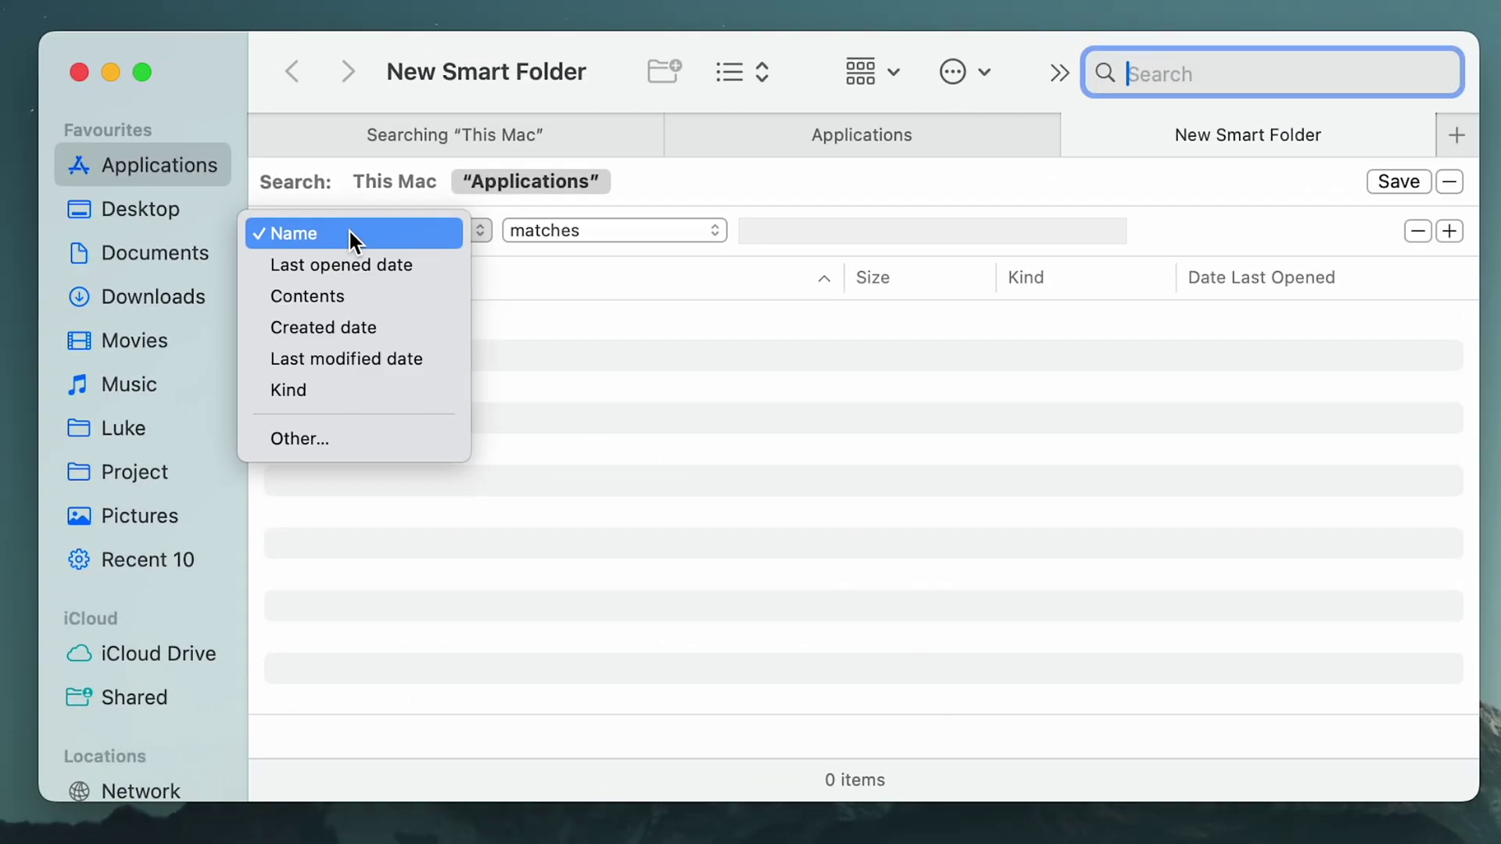
{"action": "left_click", "coordinate": [316, 388]}
{"action": "left_click", "coordinate": [653, 233]}
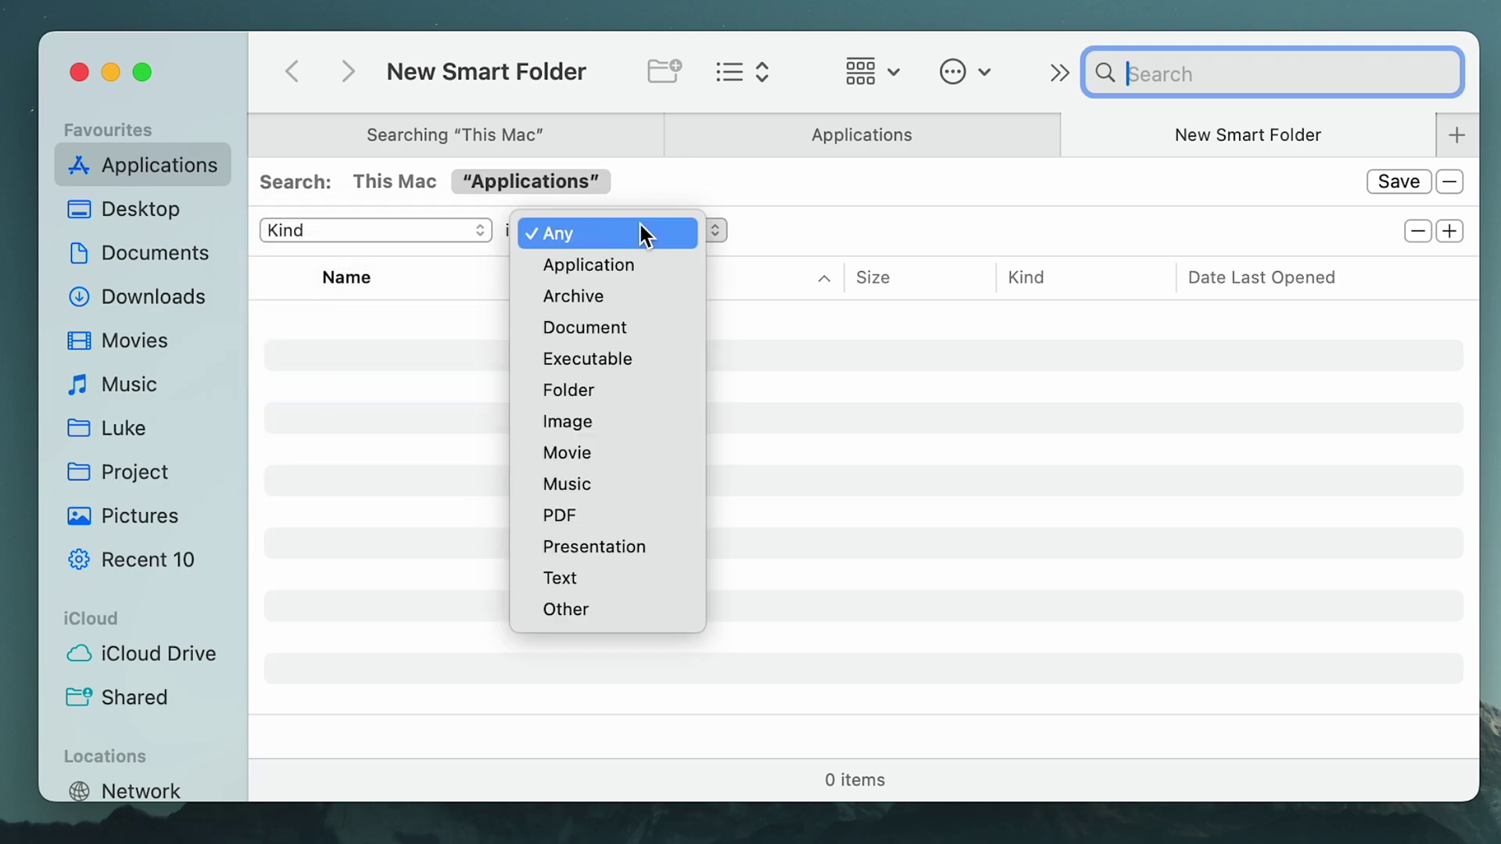
{"action": "left_click", "coordinate": [606, 259]}
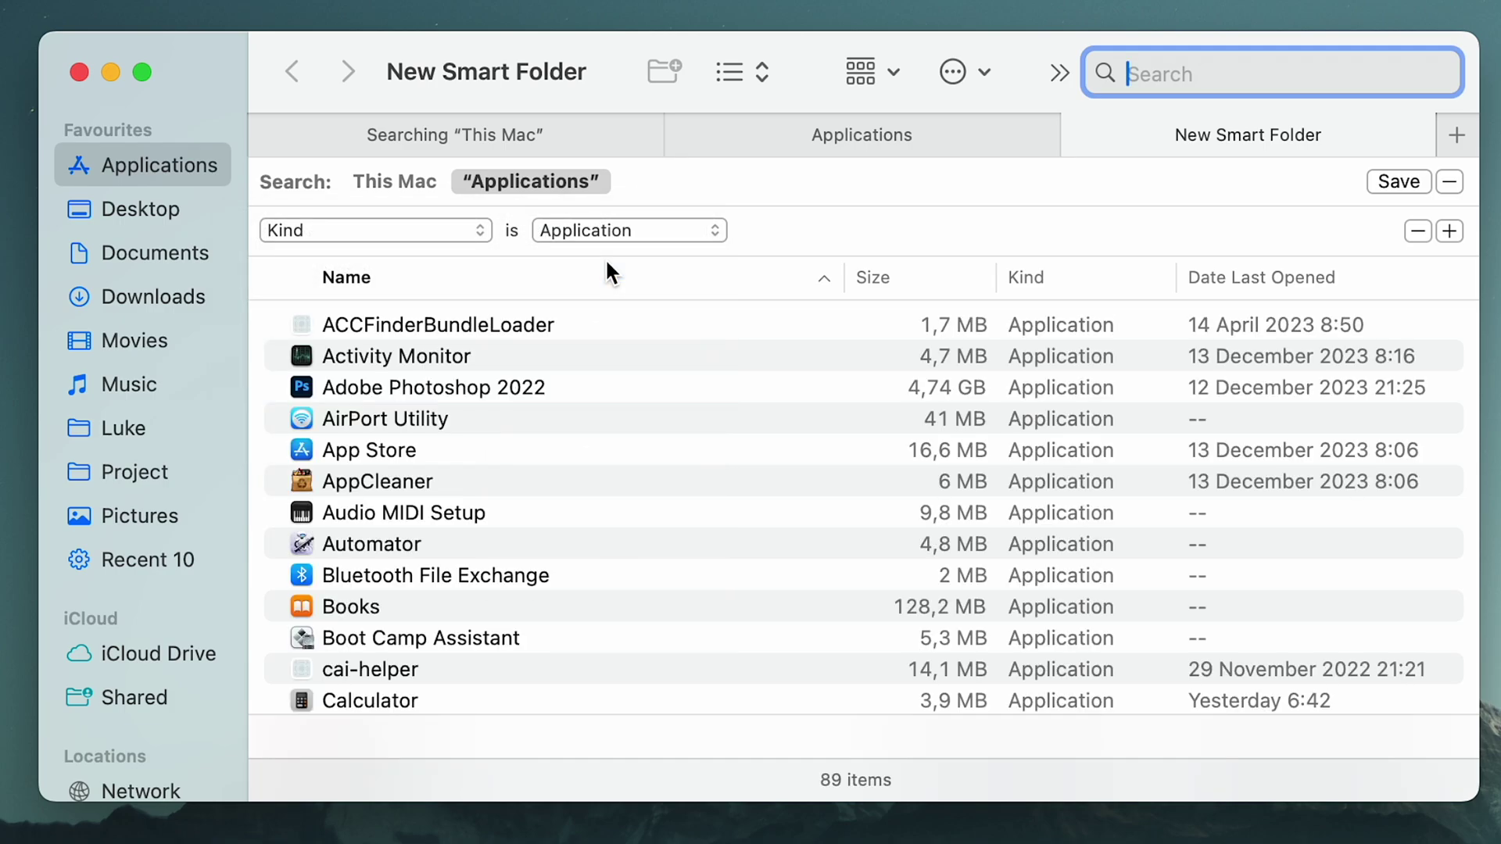
{"action": "scroll", "coordinate": [598, 469], "scroll_direction": "up", "scroll_amount": 2}
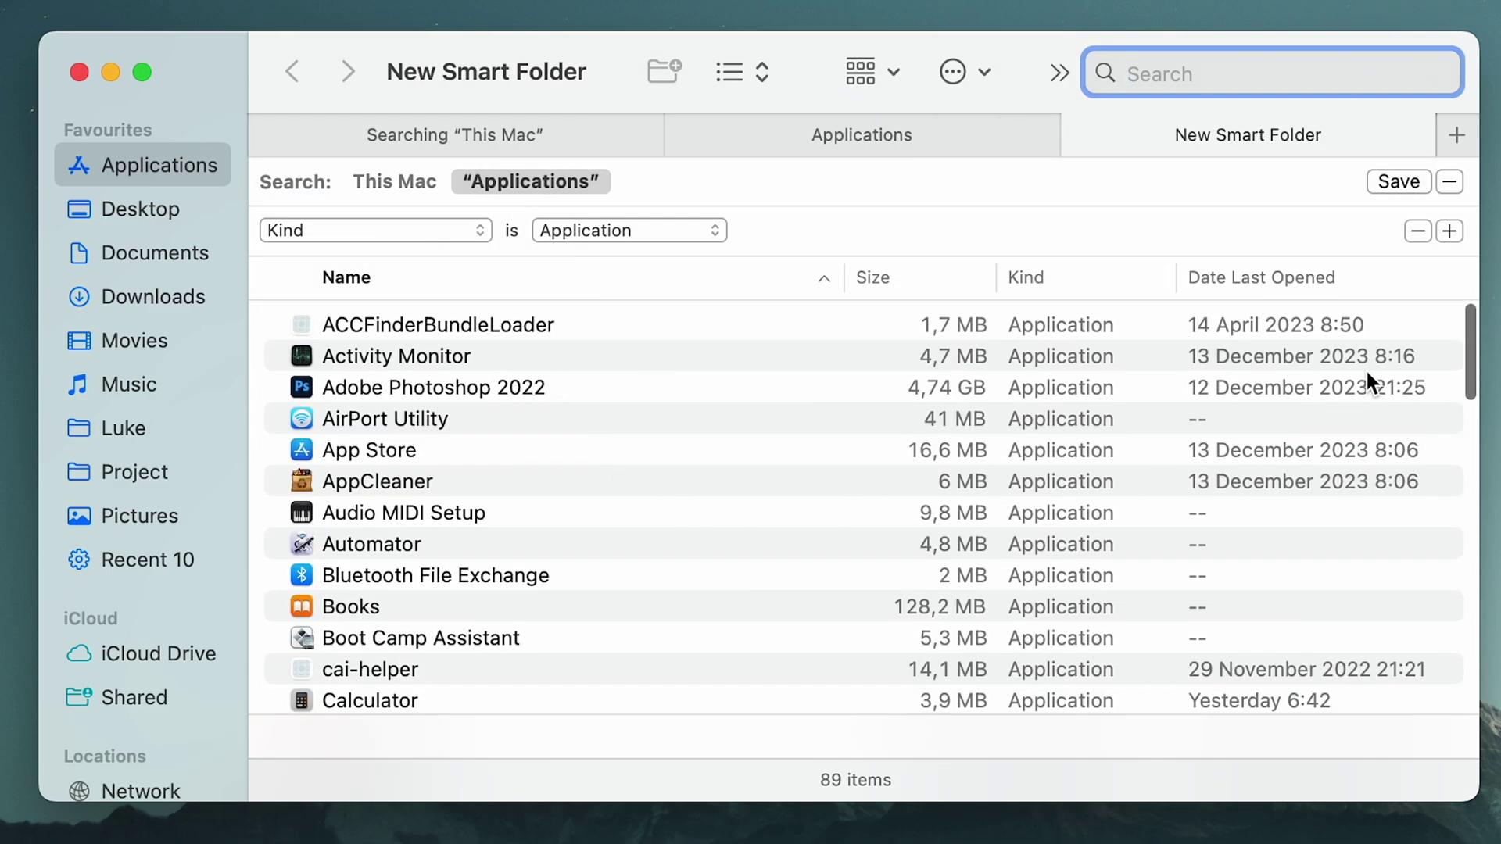
- Add a second rule, Last opened date within last 10 days, leaving 46 applications
{"action": "left_click", "coordinate": [1450, 232]}
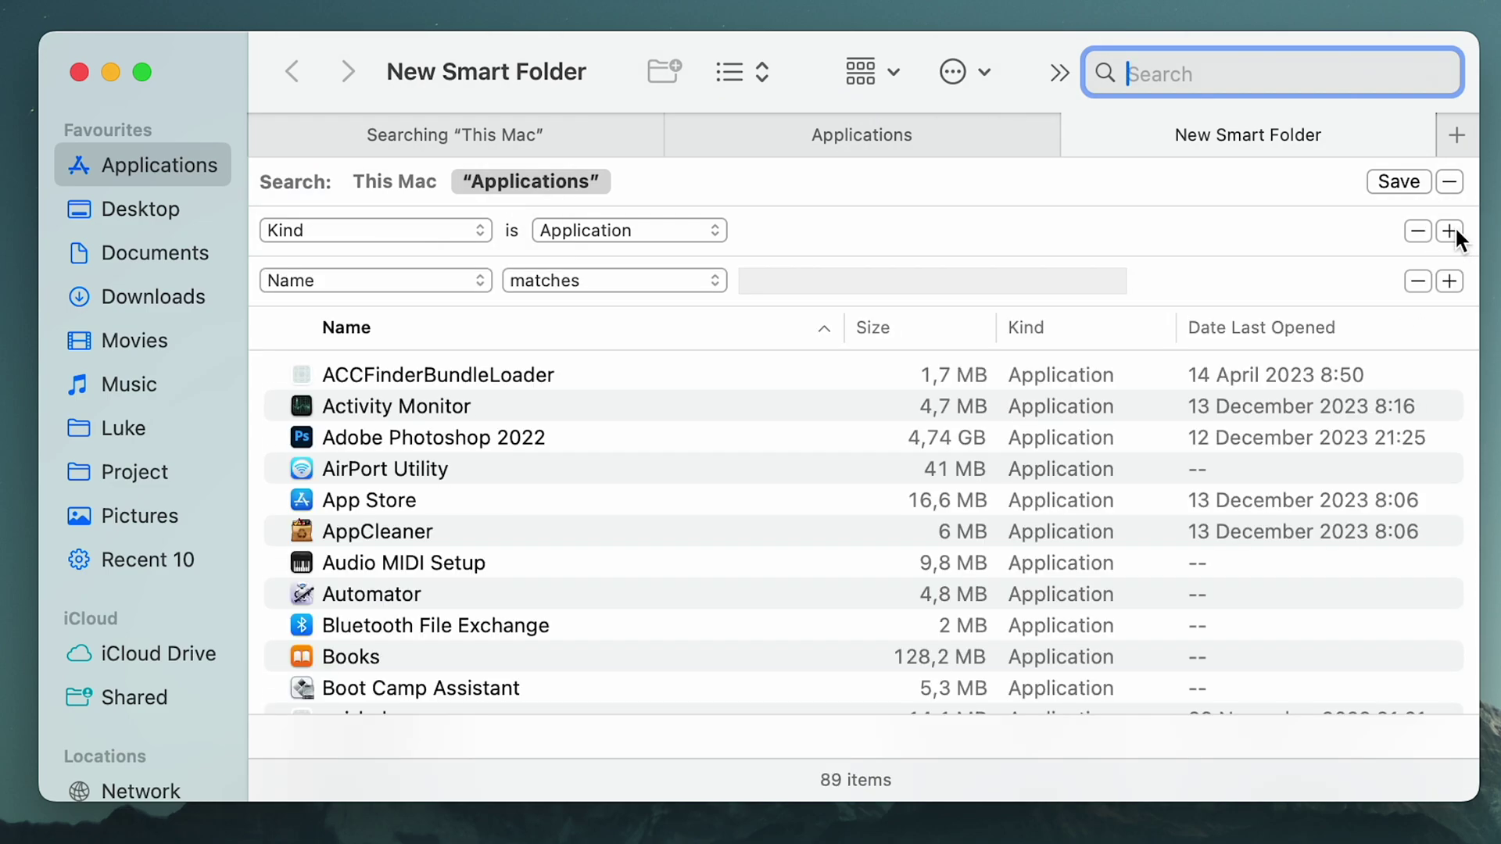
{"action": "left_click", "coordinate": [401, 281]}
{"action": "left_click", "coordinate": [326, 316]}
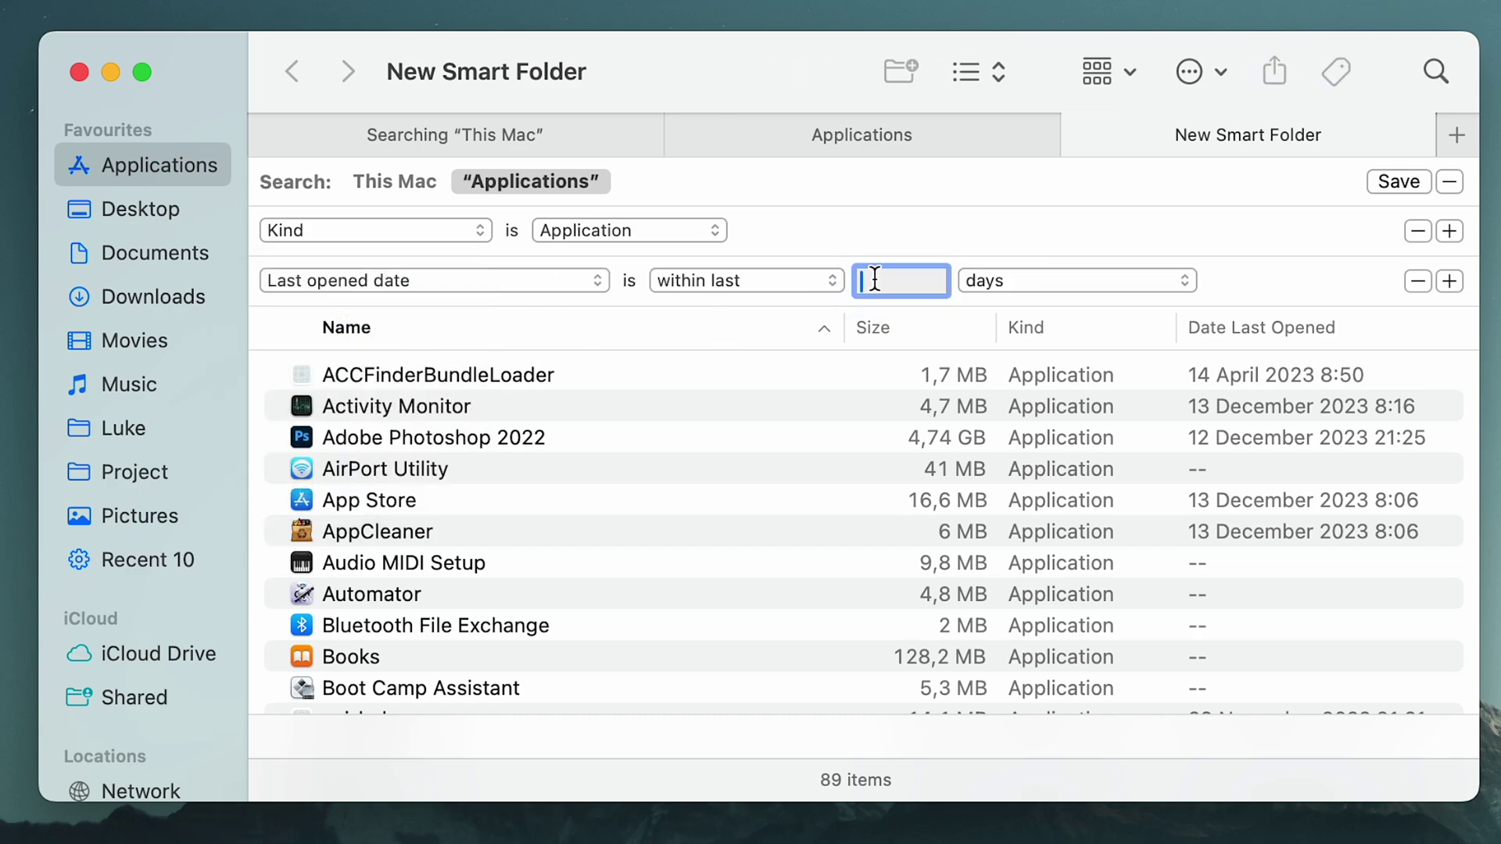
{"action": "type", "text": "10"}
{"action": "scroll", "coordinate": [841, 602], "scroll_direction": "down", "scroll_amount": 5}
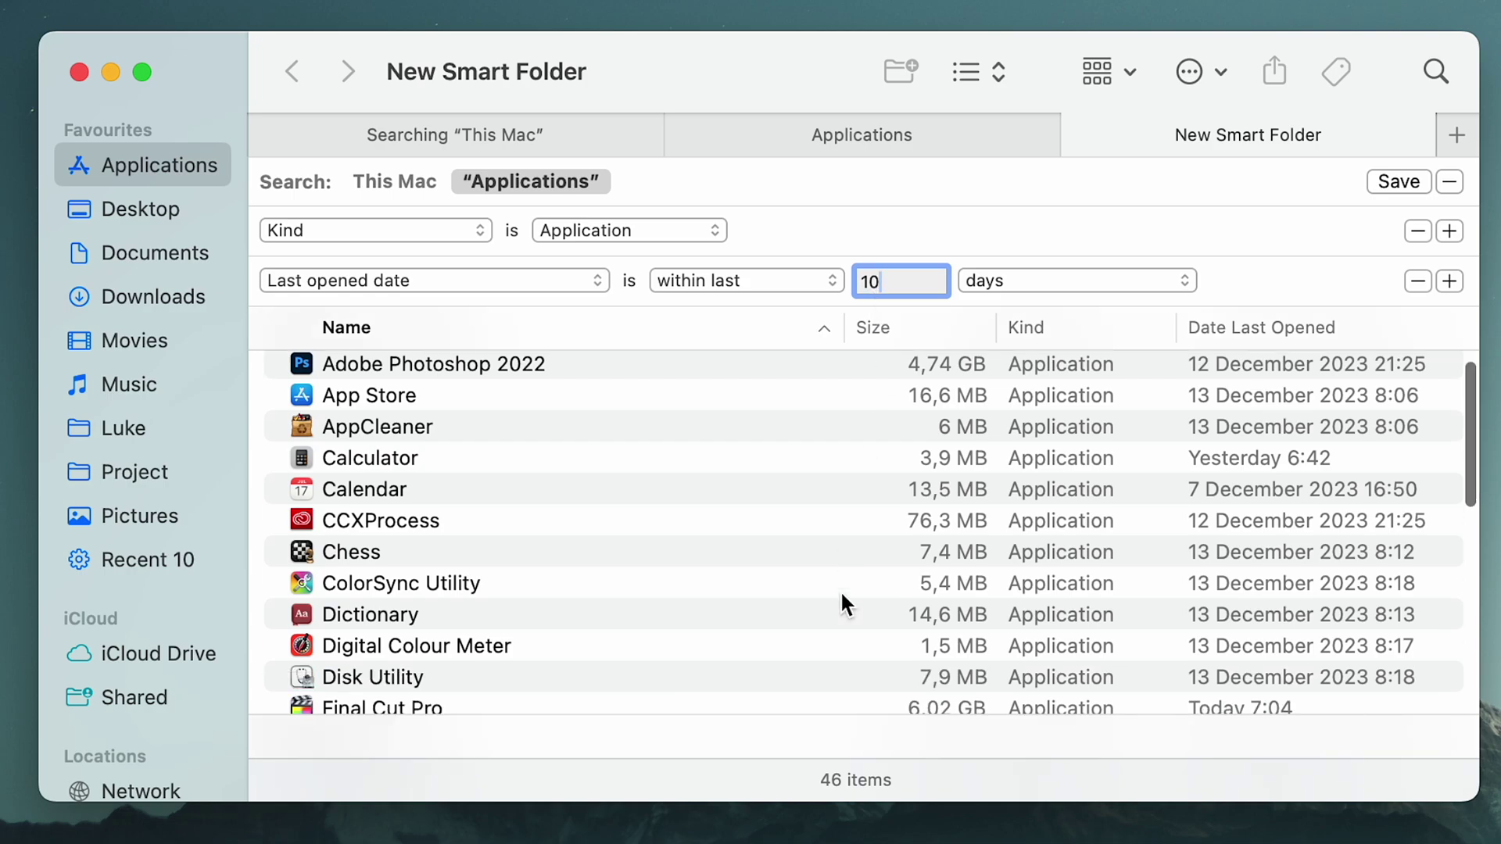
{"action": "scroll", "coordinate": [841, 602], "scroll_direction": "up", "scroll_amount": 5}
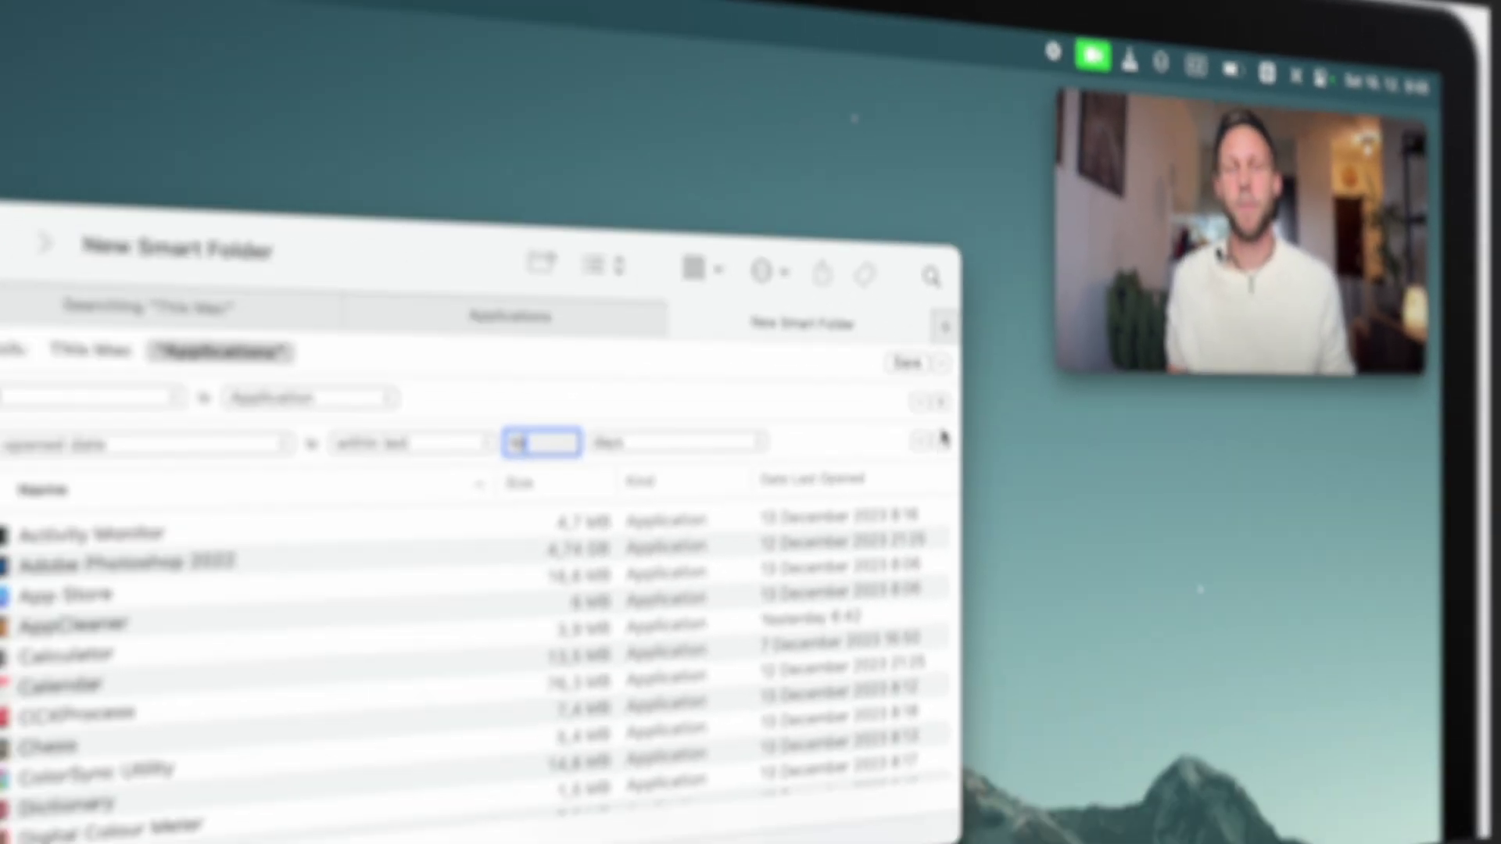
- Save the smart folder as Recent Apps on the Desktop
{"action": "left_click", "coordinate": [908, 362]}
{"action": "type", "text": "Recent Apps"}
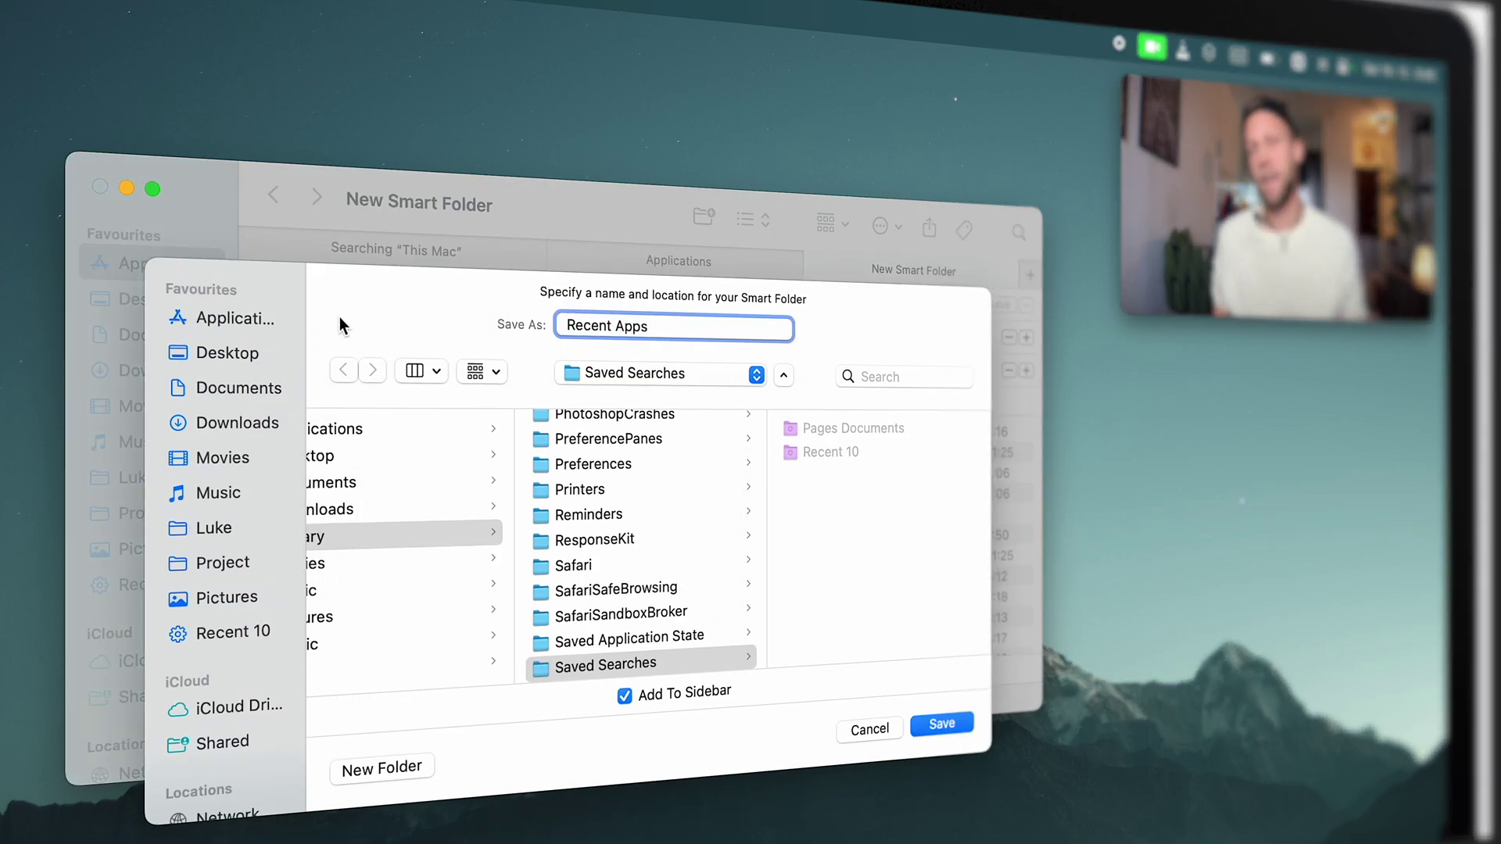
{"action": "left_click", "coordinate": [231, 354]}
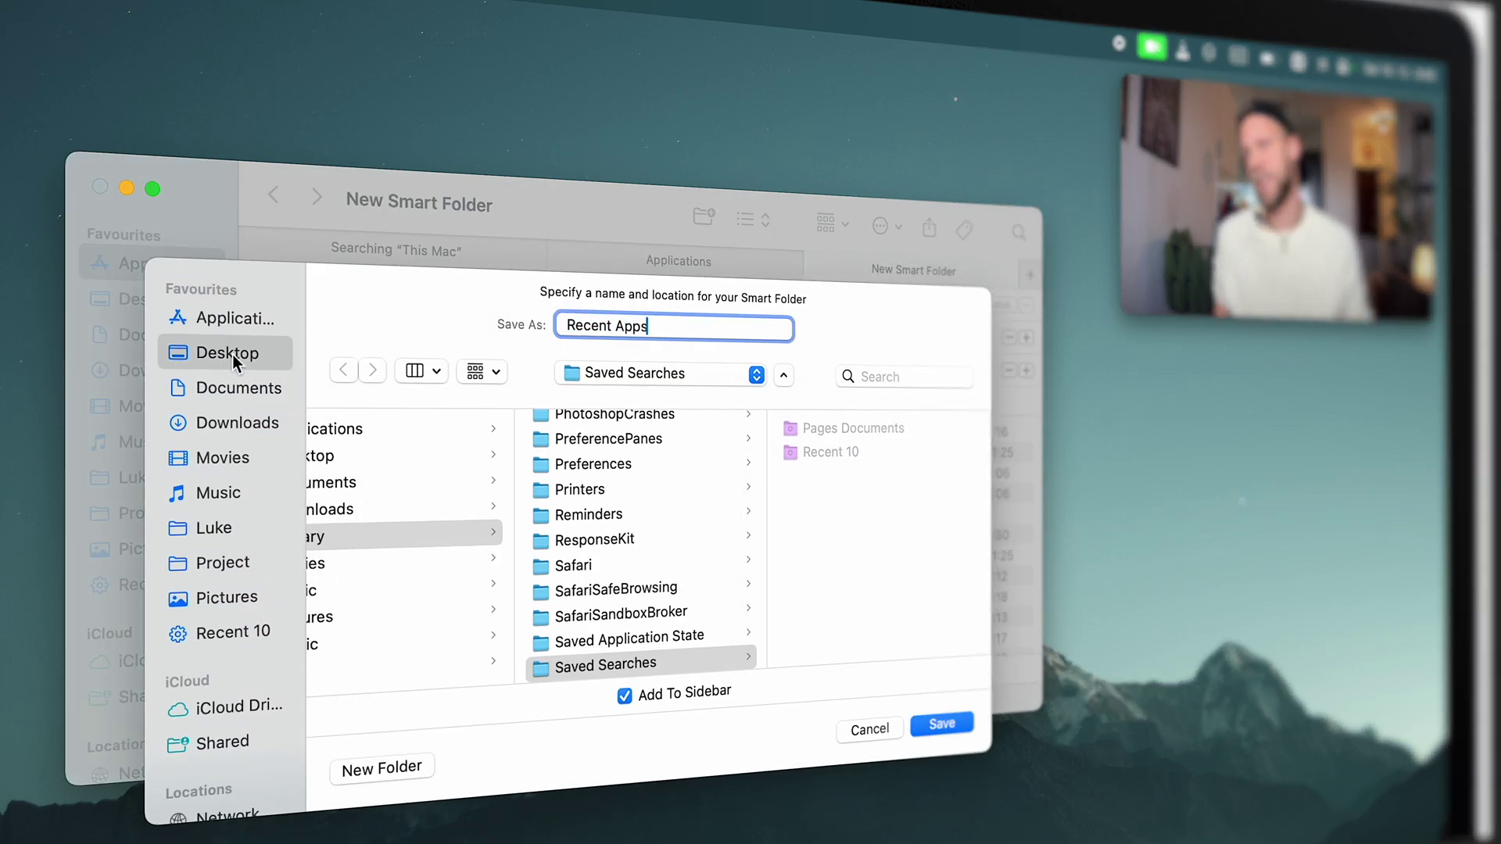
{"action": "left_click", "coordinate": [941, 725]}
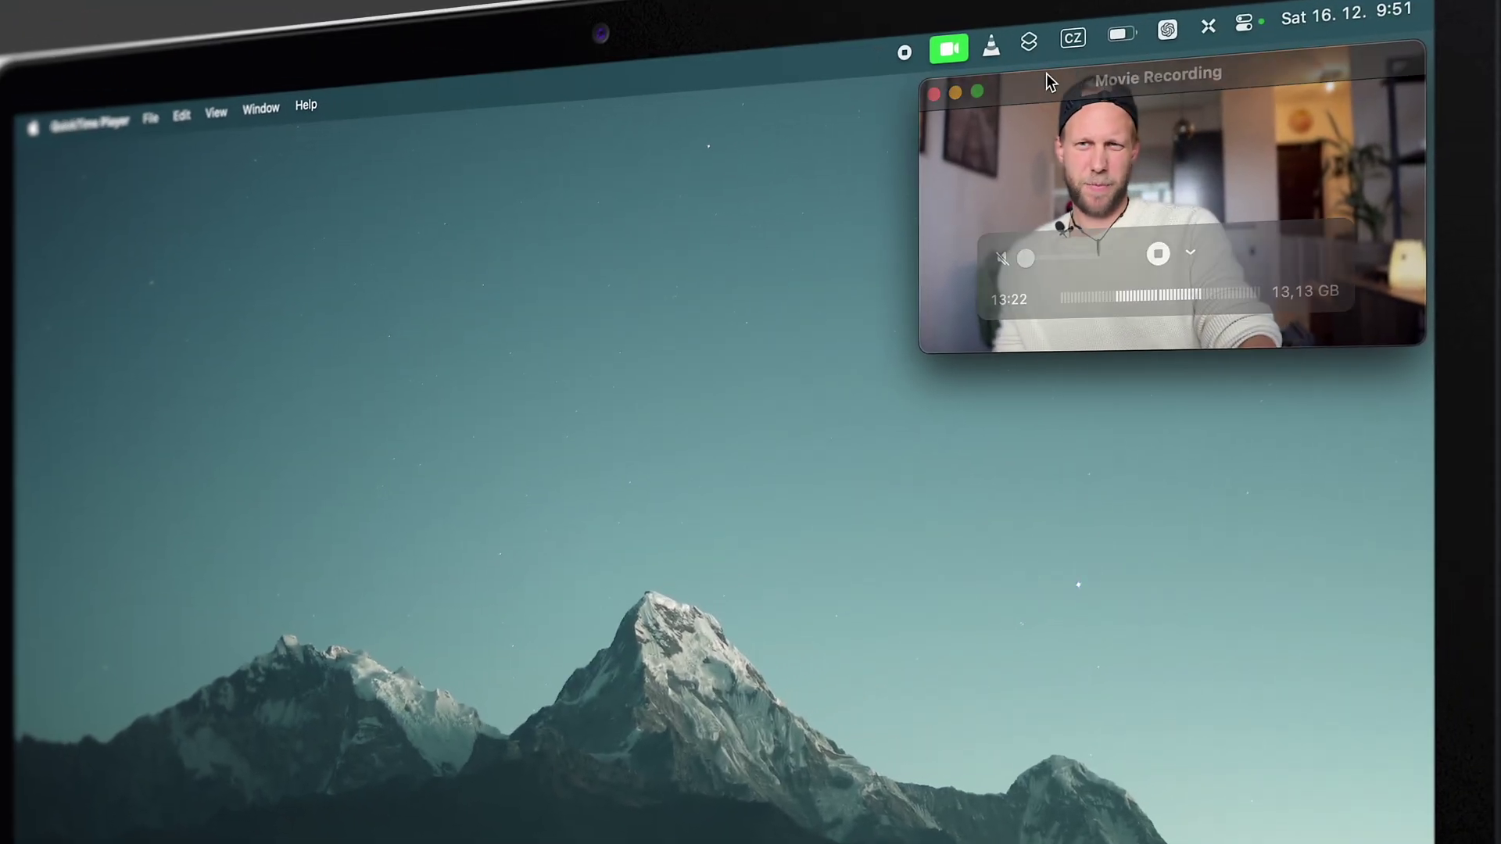
- Drag the Recent Apps folder into the Dock as a stack and close its fan-out
{"action": "left_click_drag", "start_coordinate": [1064, 74], "coordinate": [590, 259]}
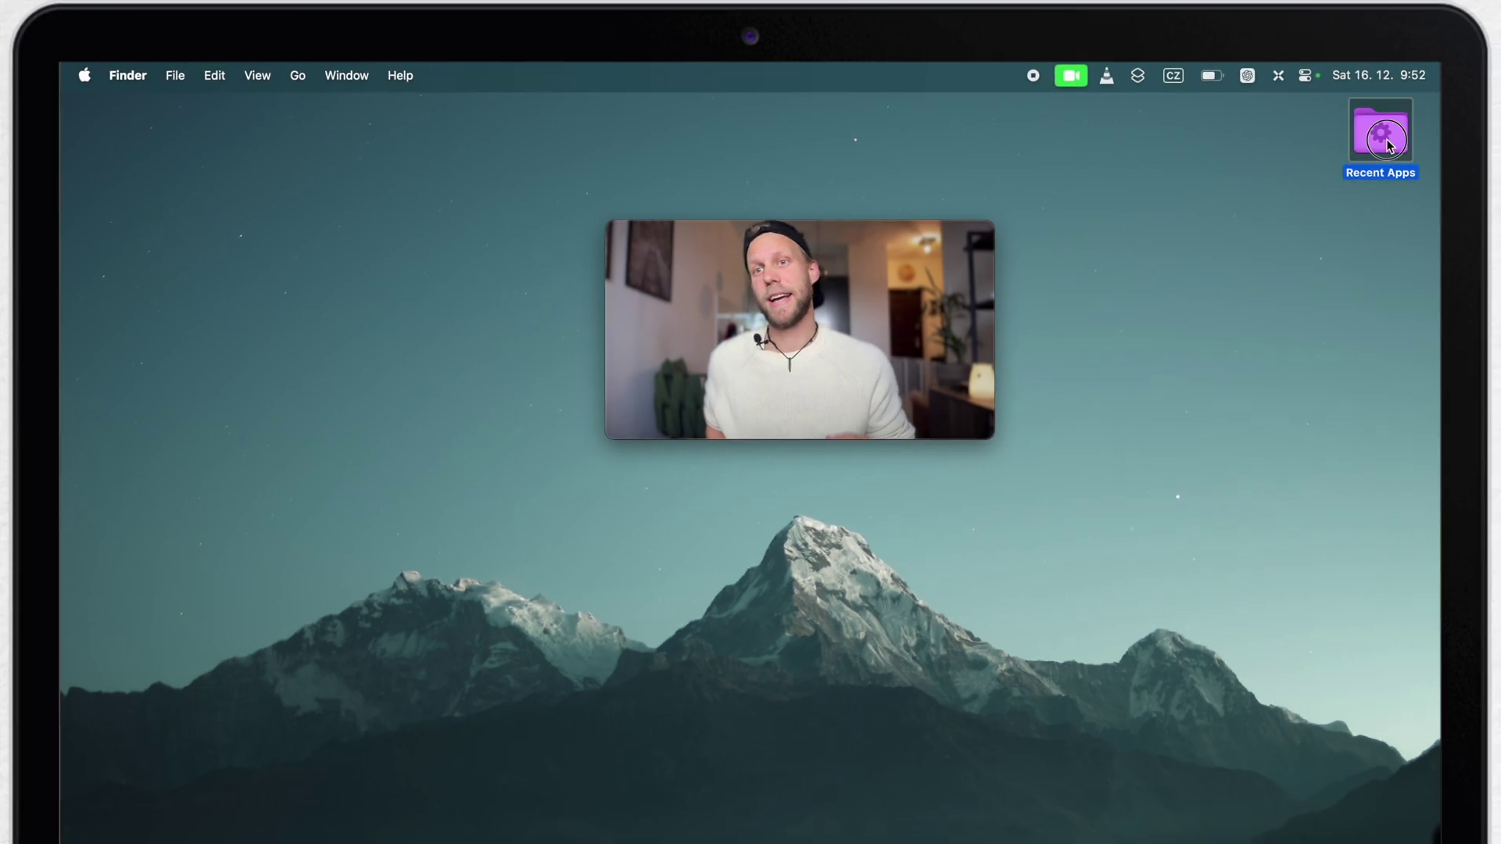
{"action": "left_click_drag", "start_coordinate": [1346, 92], "coordinate": [1142, 778]}
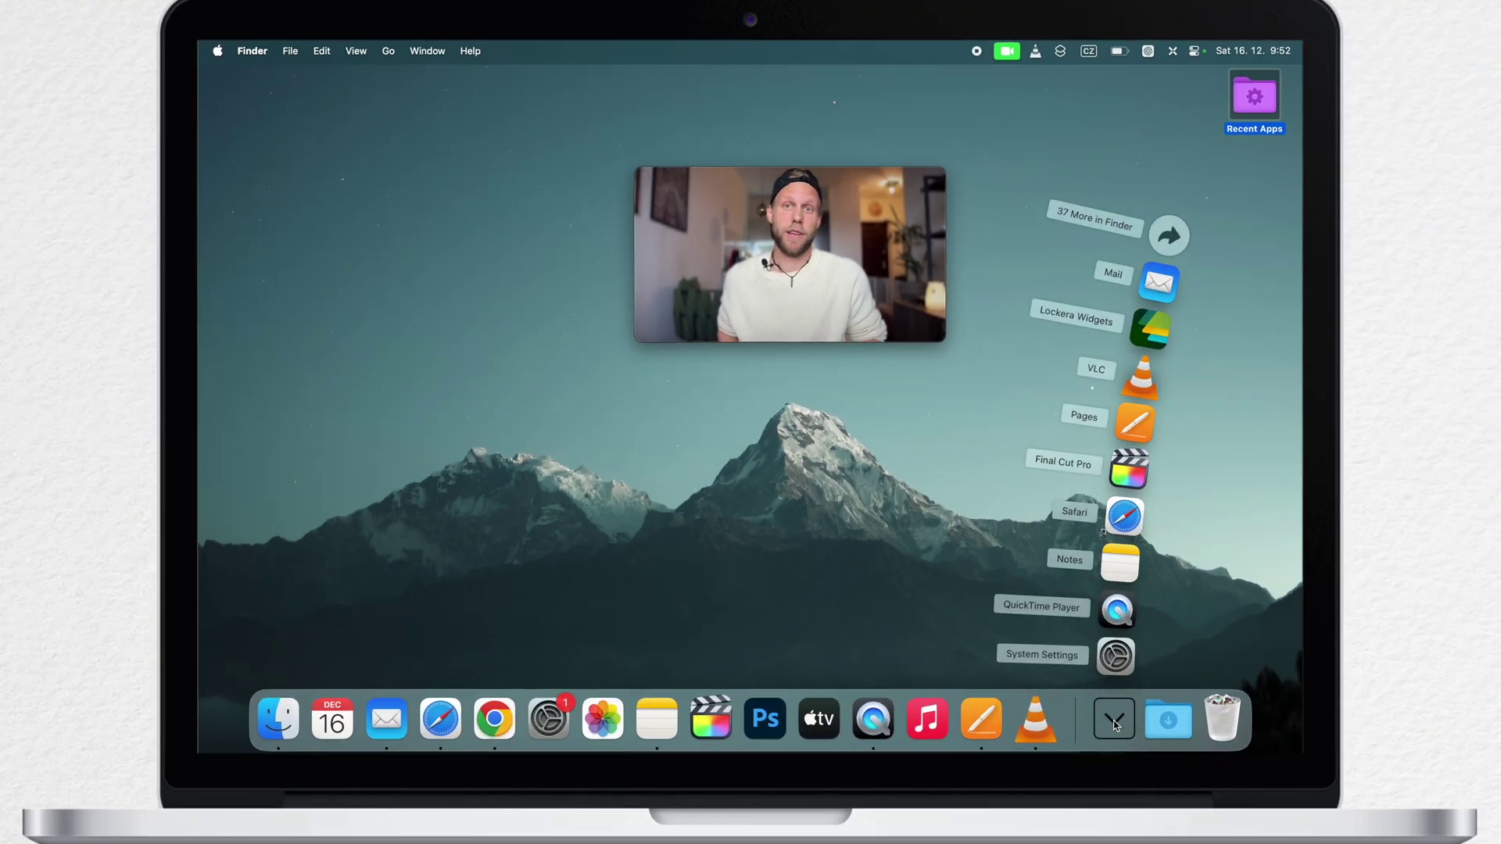
{"action": "left_click", "coordinate": [1115, 724]}
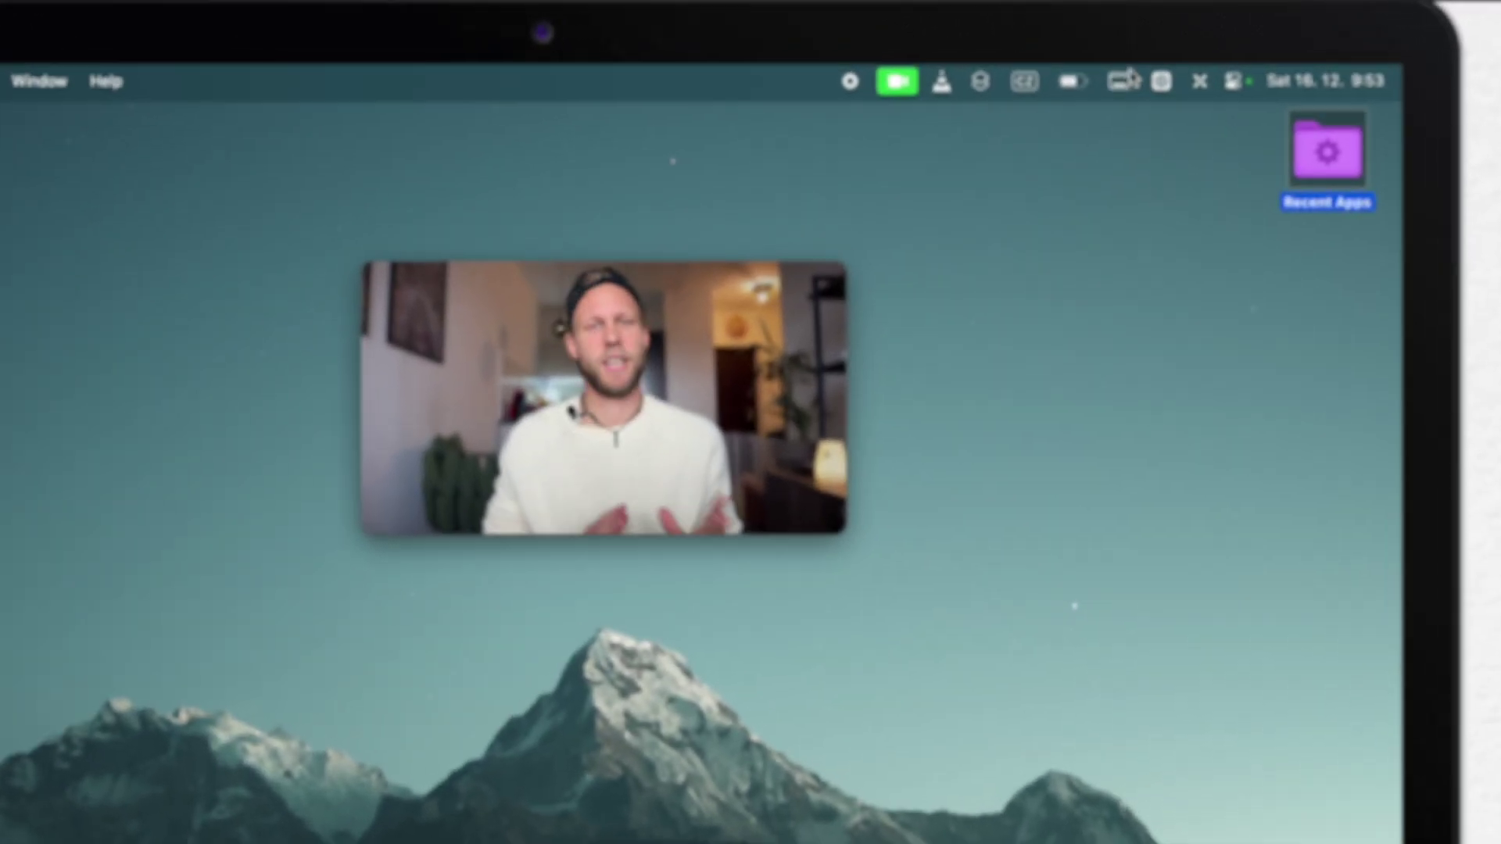
{"action": "left_click", "coordinate": [1134, 51]}
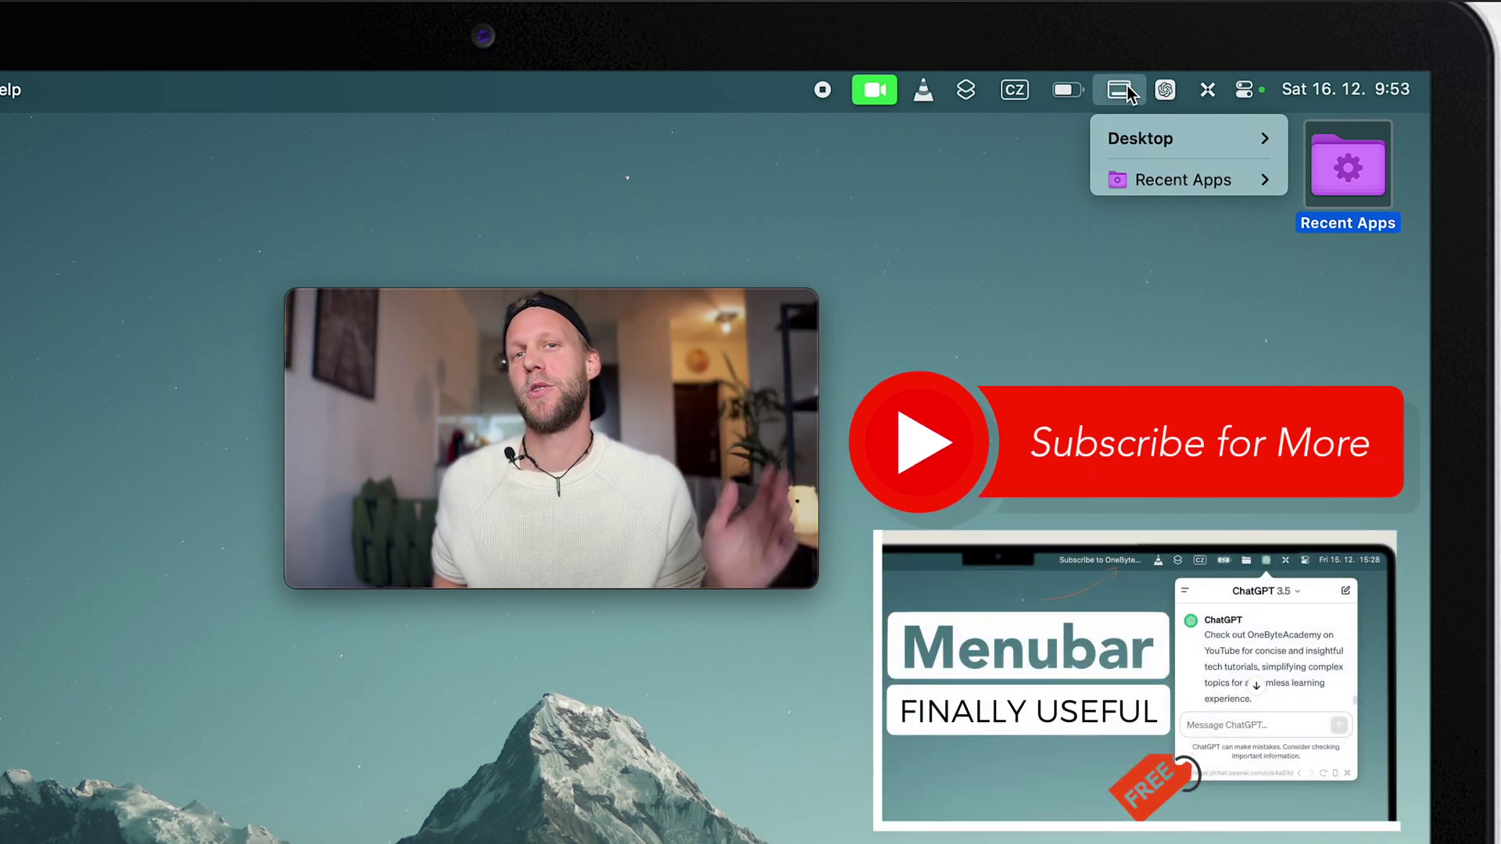
{"action": "left_click", "coordinate": [1128, 90]}
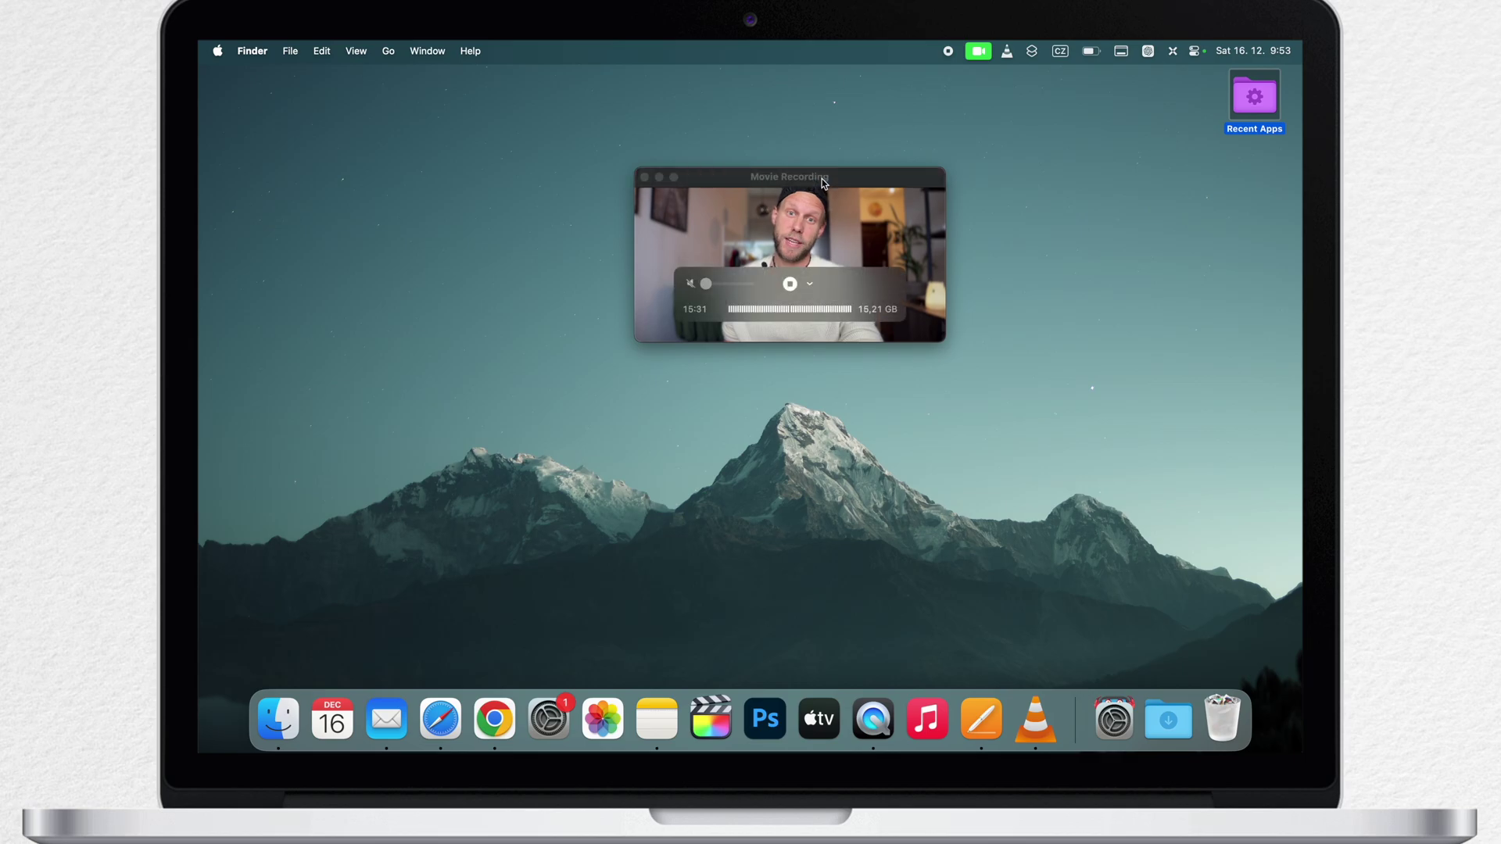
- Switch the rule from Name to Kind and try the Document and Image kinds
{"action": "left_click_drag", "start_coordinate": [822, 178], "coordinate": [1172, 83]}
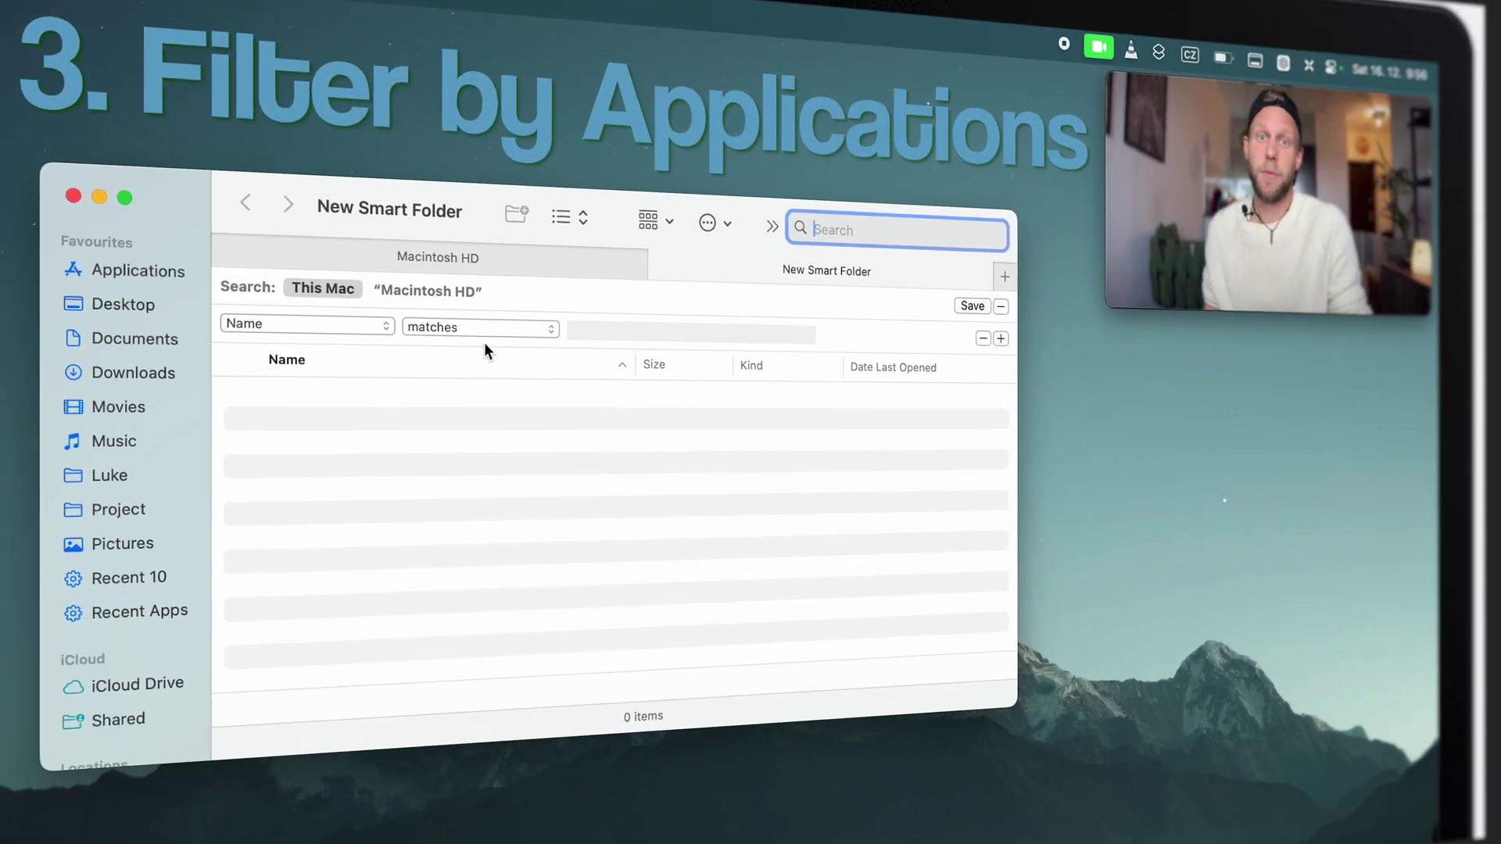
{"action": "left_click", "coordinate": [338, 324]}
{"action": "left_click", "coordinate": [259, 440]}
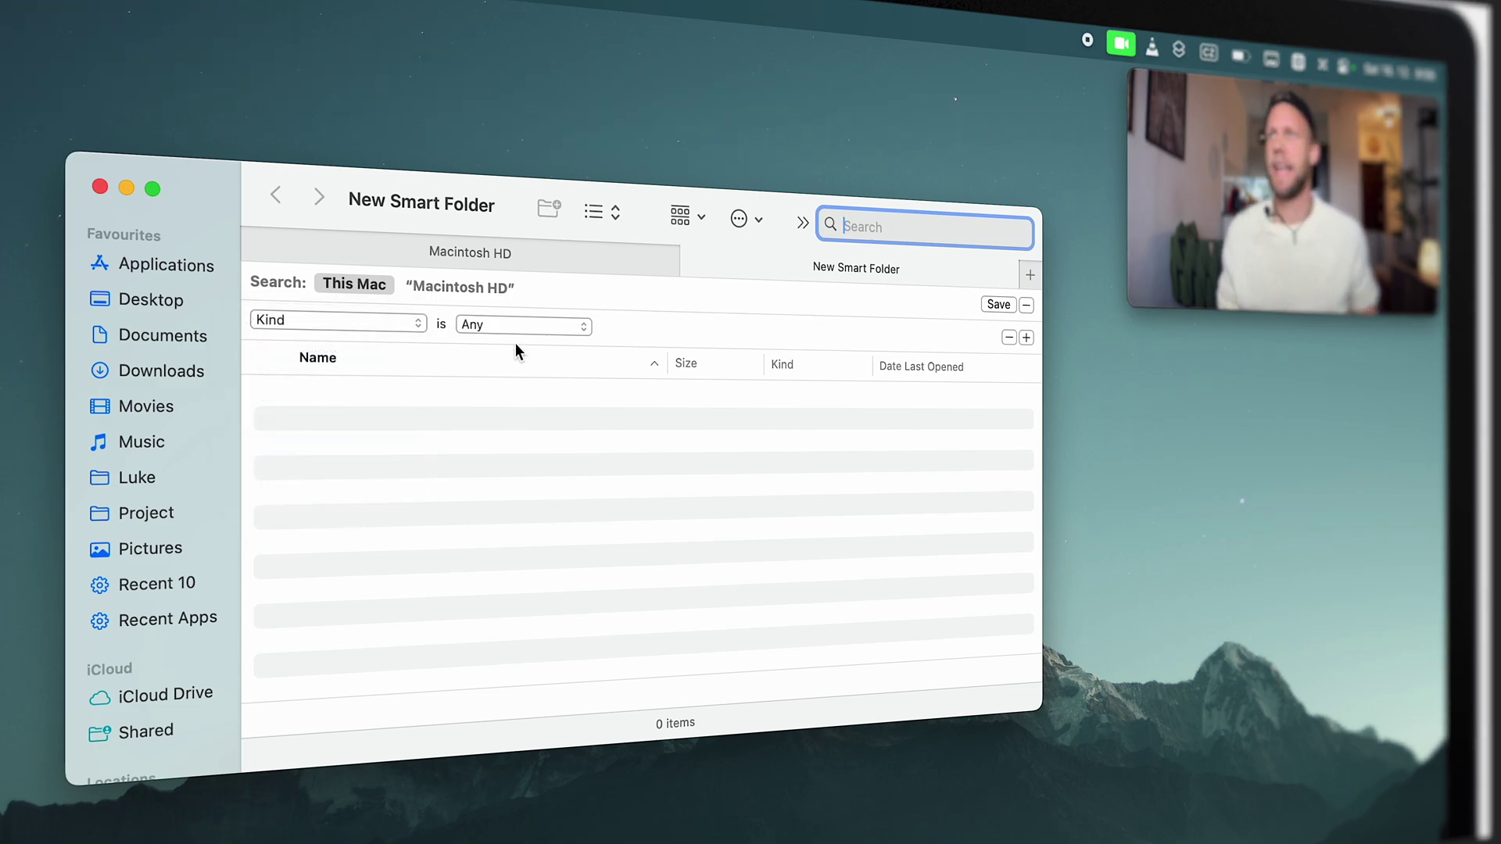
{"action": "left_click", "coordinate": [513, 327]}
{"action": "left_click", "coordinate": [470, 391]}
{"action": "left_click", "coordinate": [520, 327]}
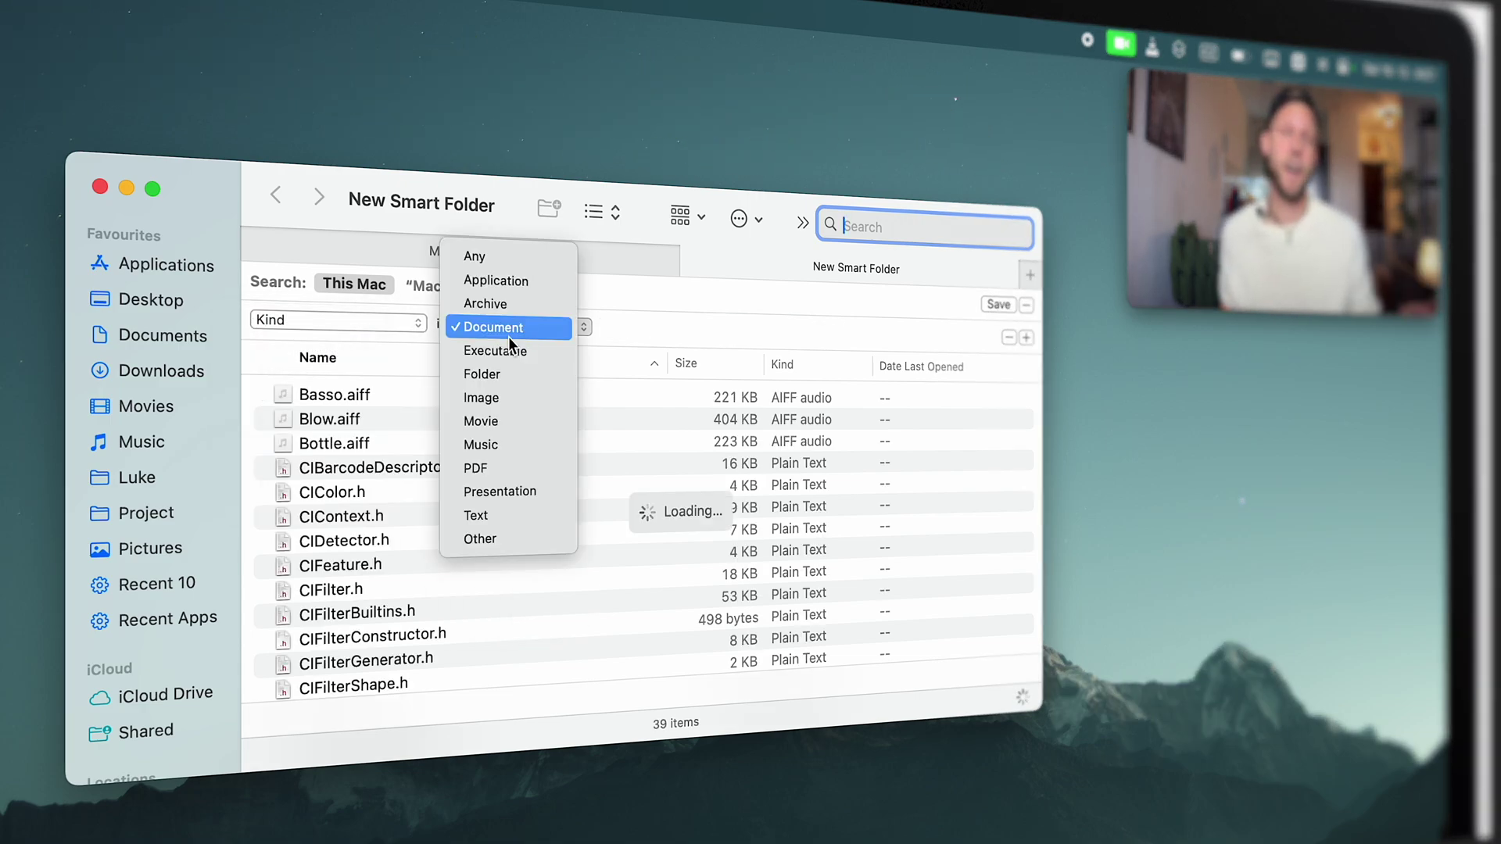
{"action": "left_click", "coordinate": [471, 396]}
{"action": "left_click", "coordinate": [627, 324]}
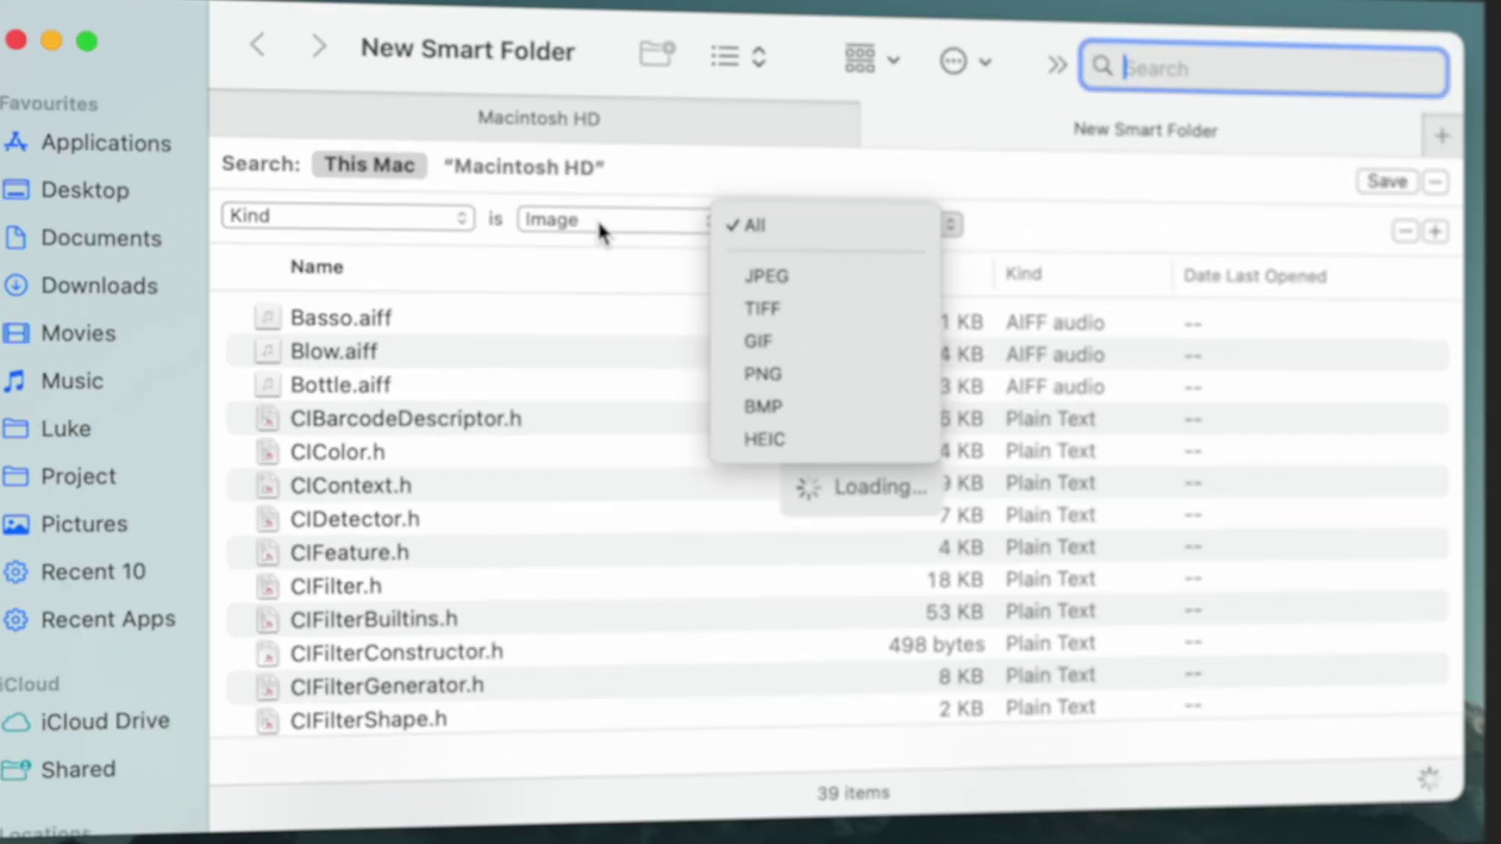
{"action": "left_click", "coordinate": [512, 317]}
- Set the kind to Other and enter Word, listing 183 Word documents
{"action": "left_click", "coordinate": [607, 225]}
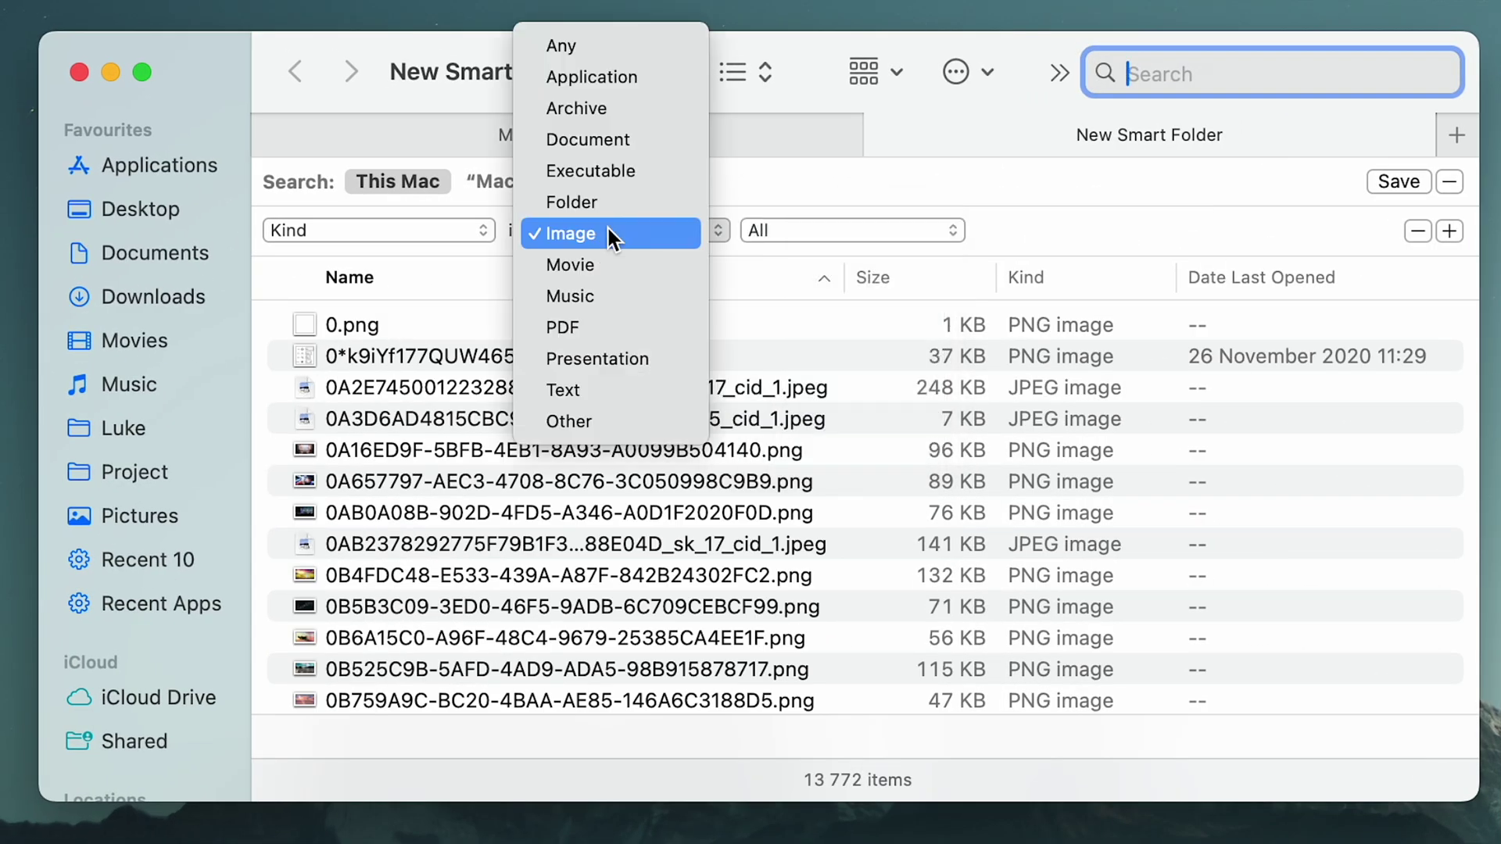
{"action": "left_click", "coordinate": [569, 418]}
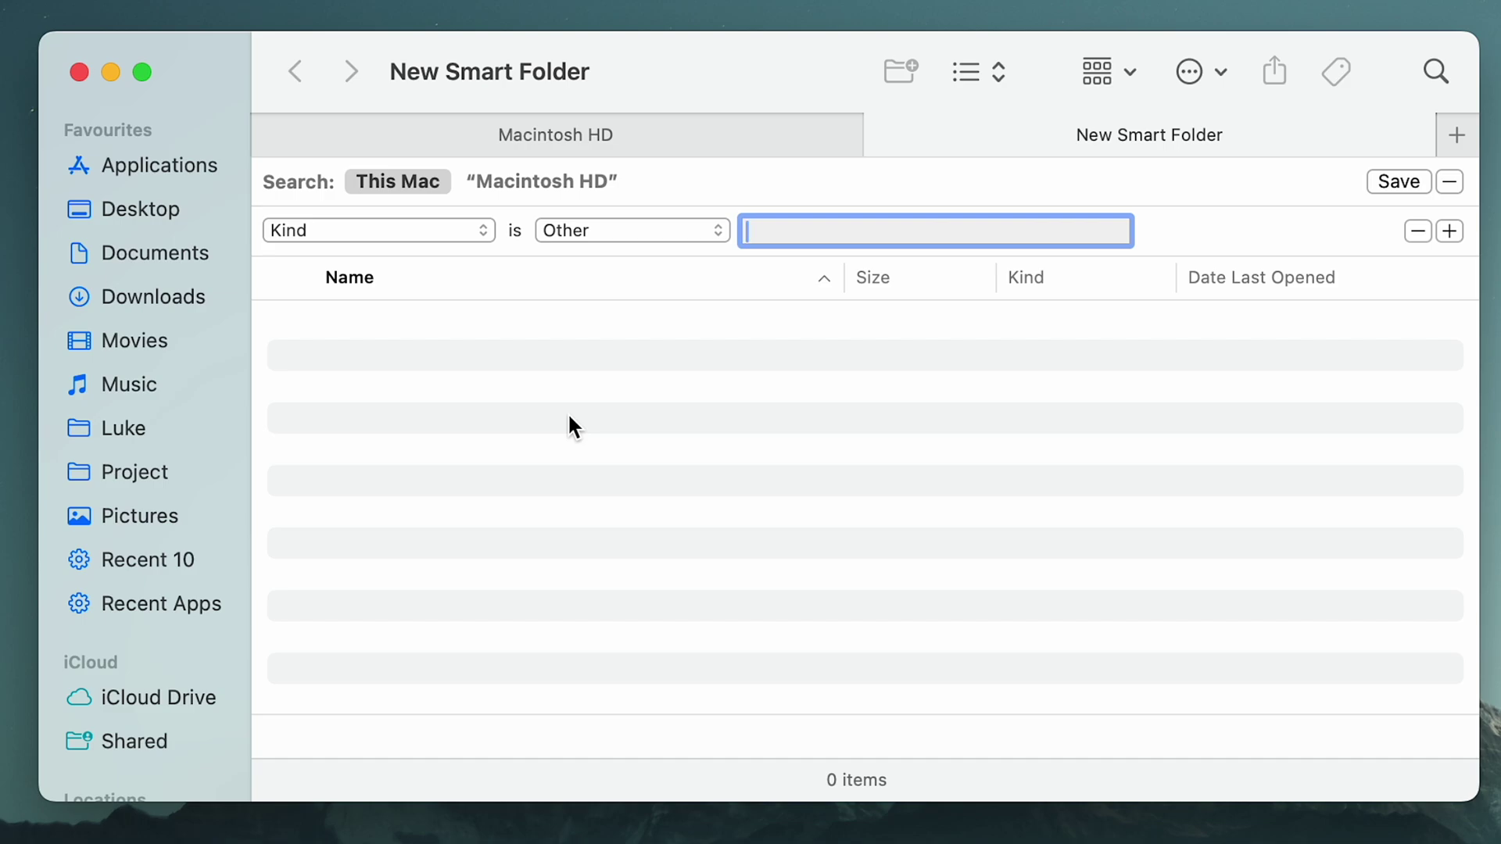
{"action": "type", "text": "Word"}
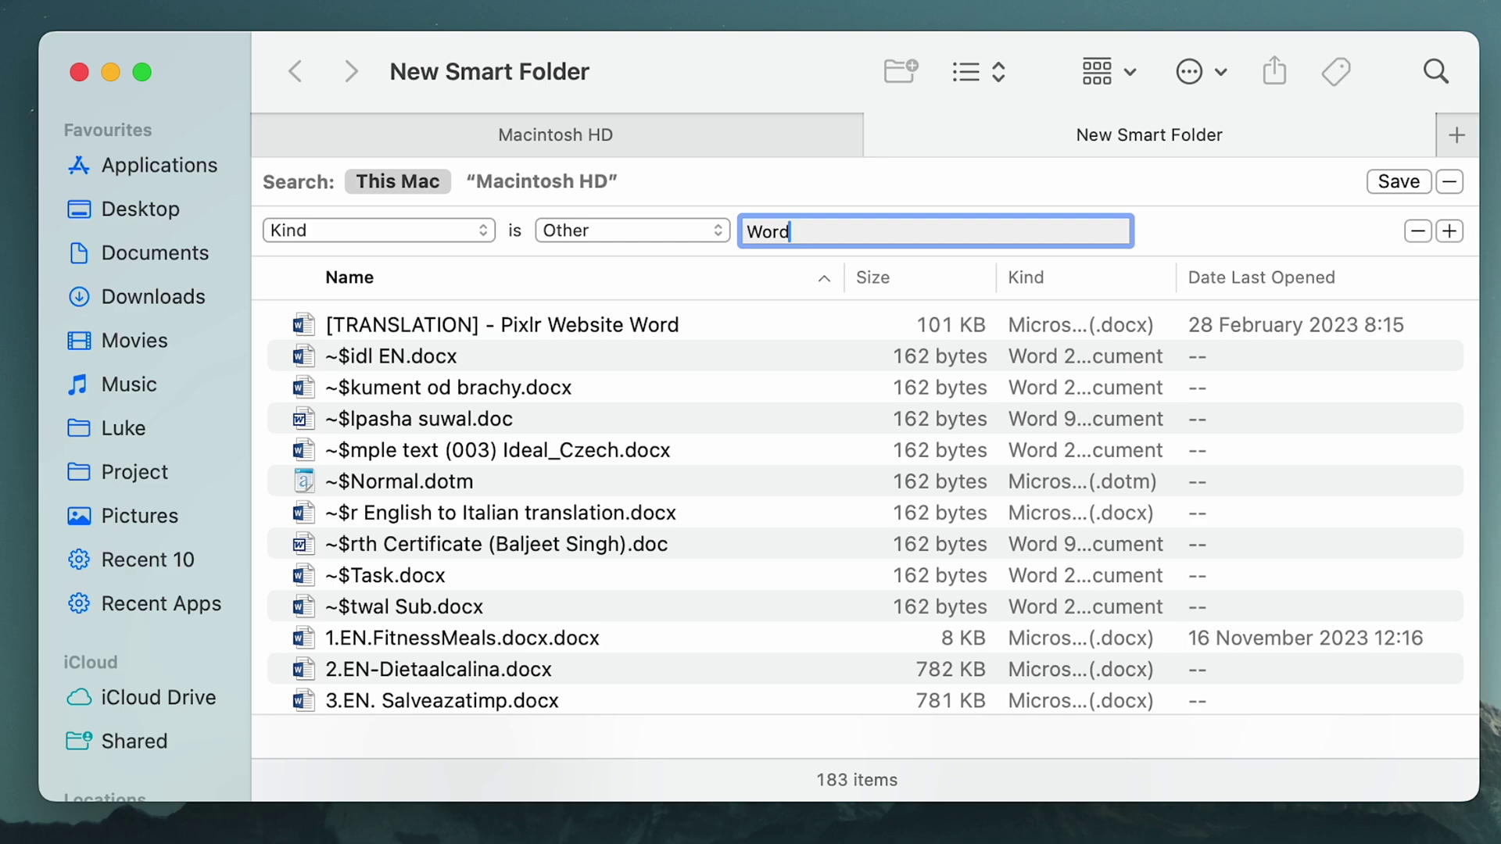
{"action": "scroll", "coordinate": [572, 525], "scroll_direction": "down", "scroll_amount": 10}
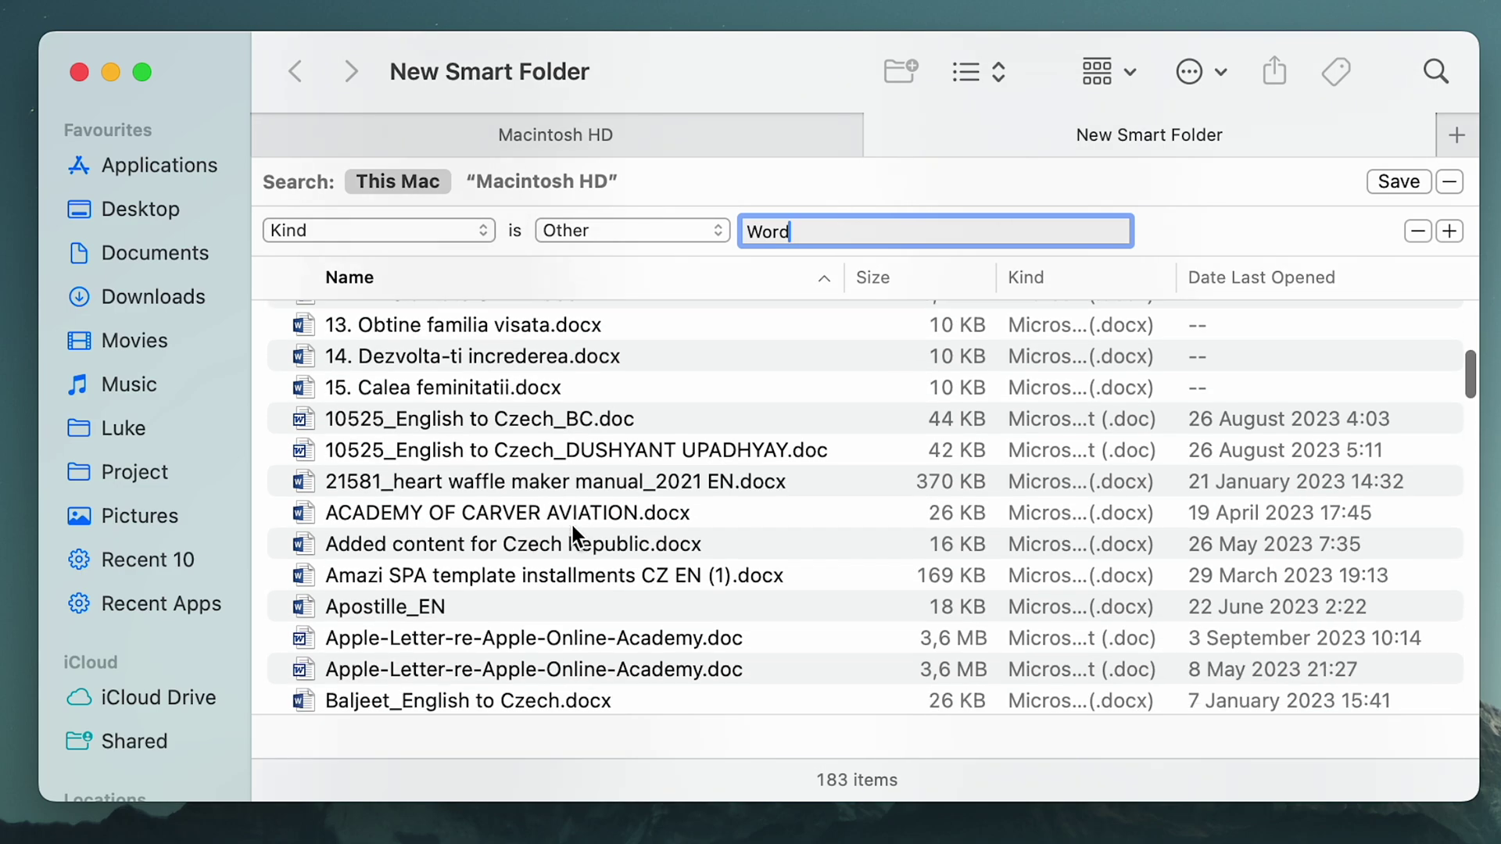
{"action": "scroll", "coordinate": [570, 525], "scroll_direction": "up", "scroll_amount": 10}
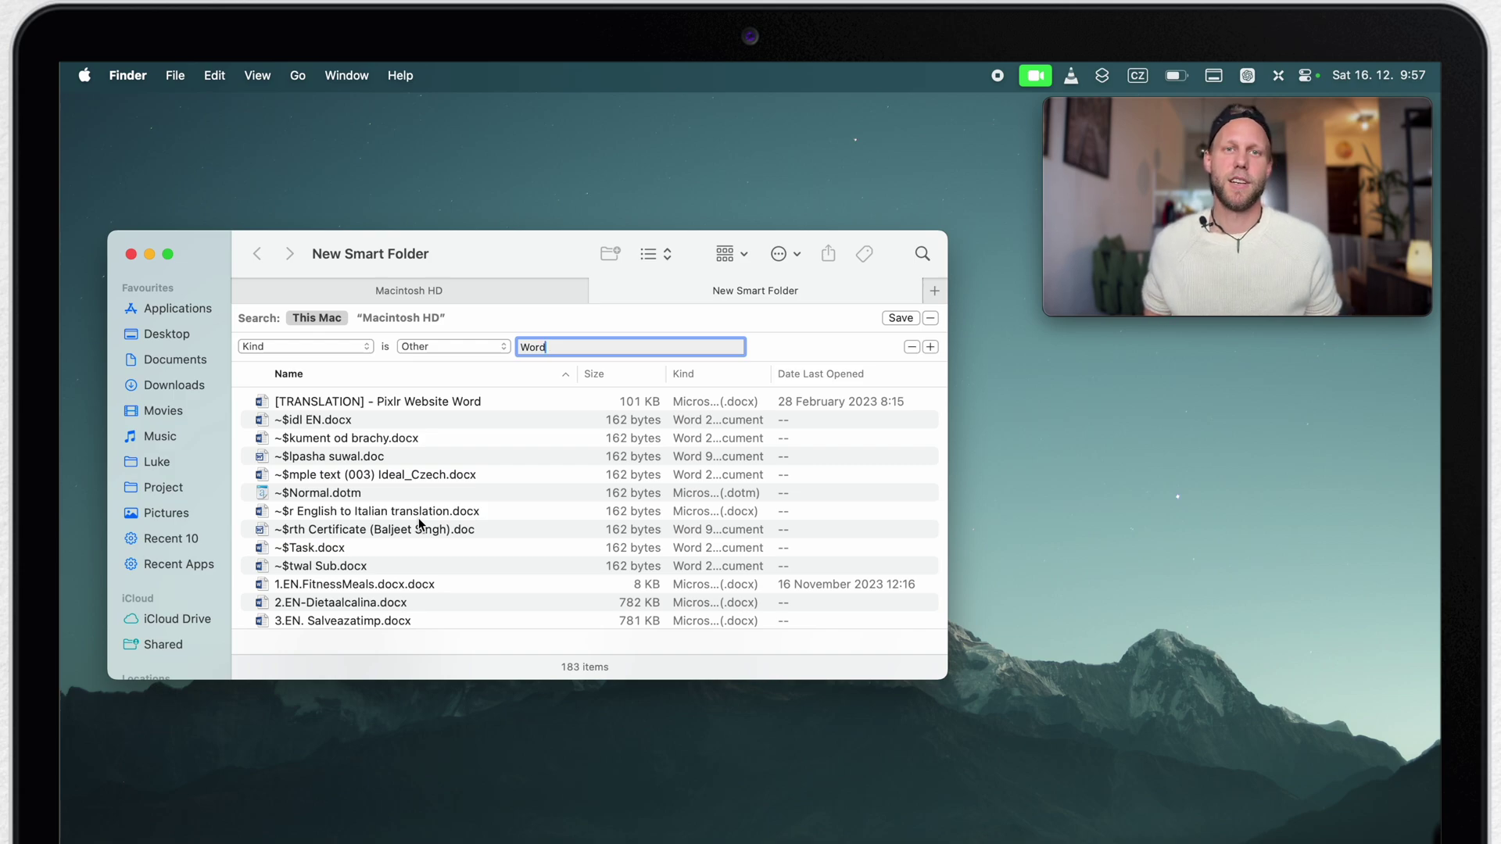
{"action": "left_click", "coordinate": [930, 347]}
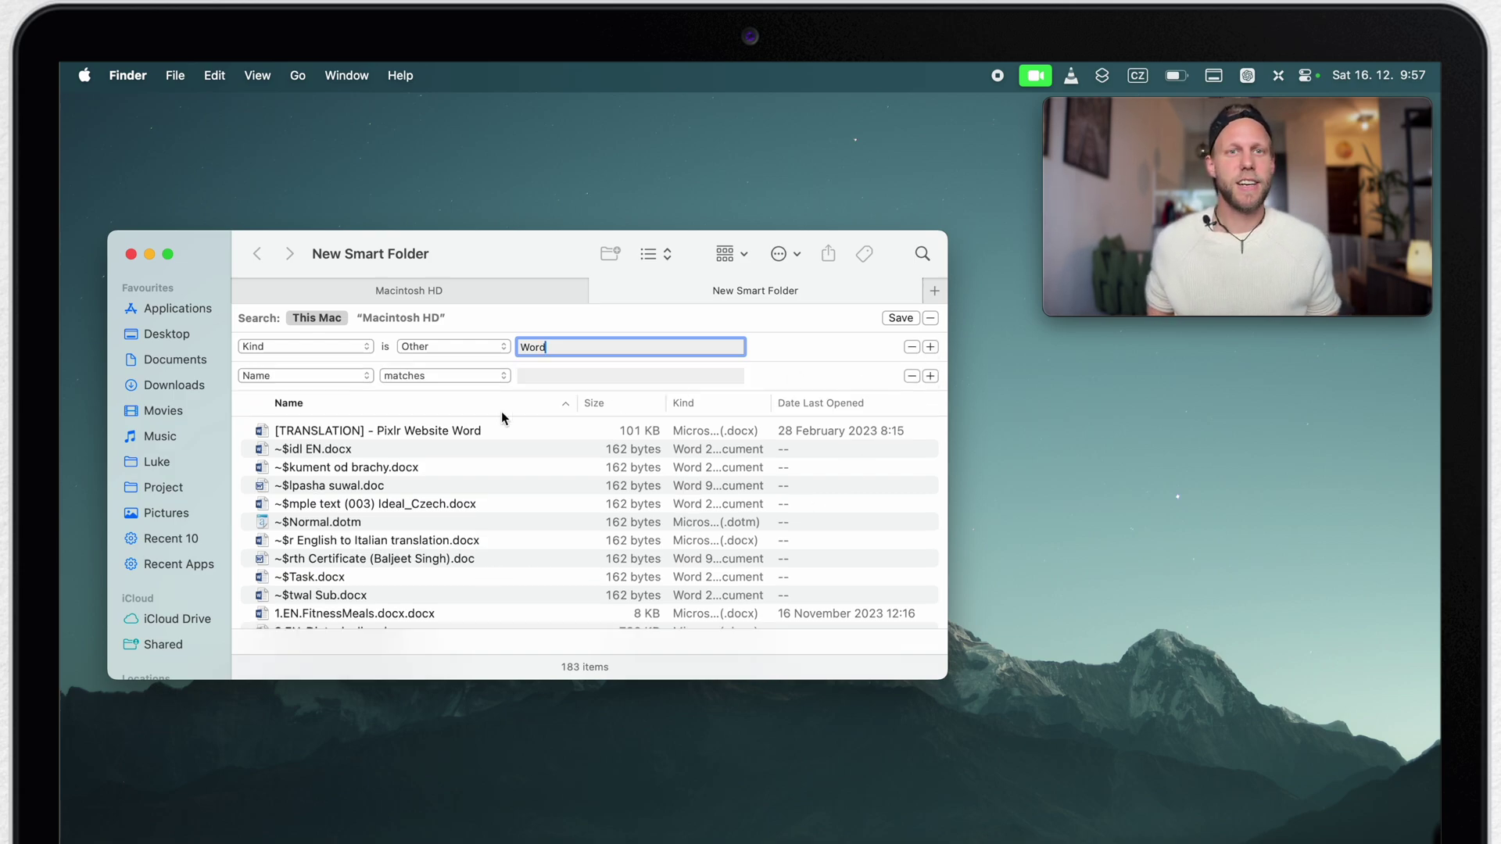
{"action": "left_click", "coordinate": [313, 376]}
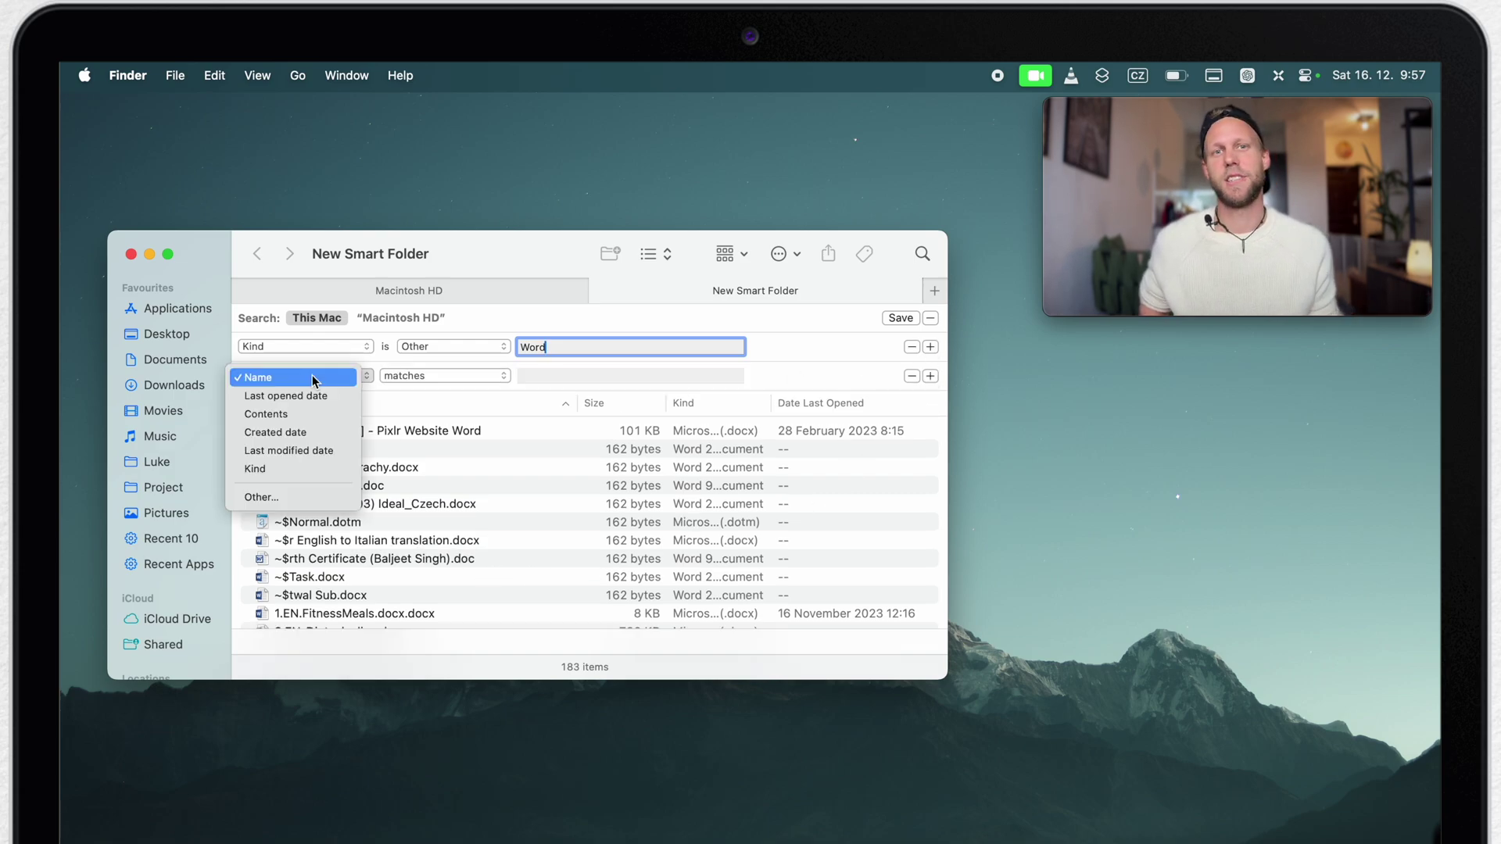
{"action": "left_click", "coordinate": [297, 470]}
{"action": "left_click", "coordinate": [429, 376]}
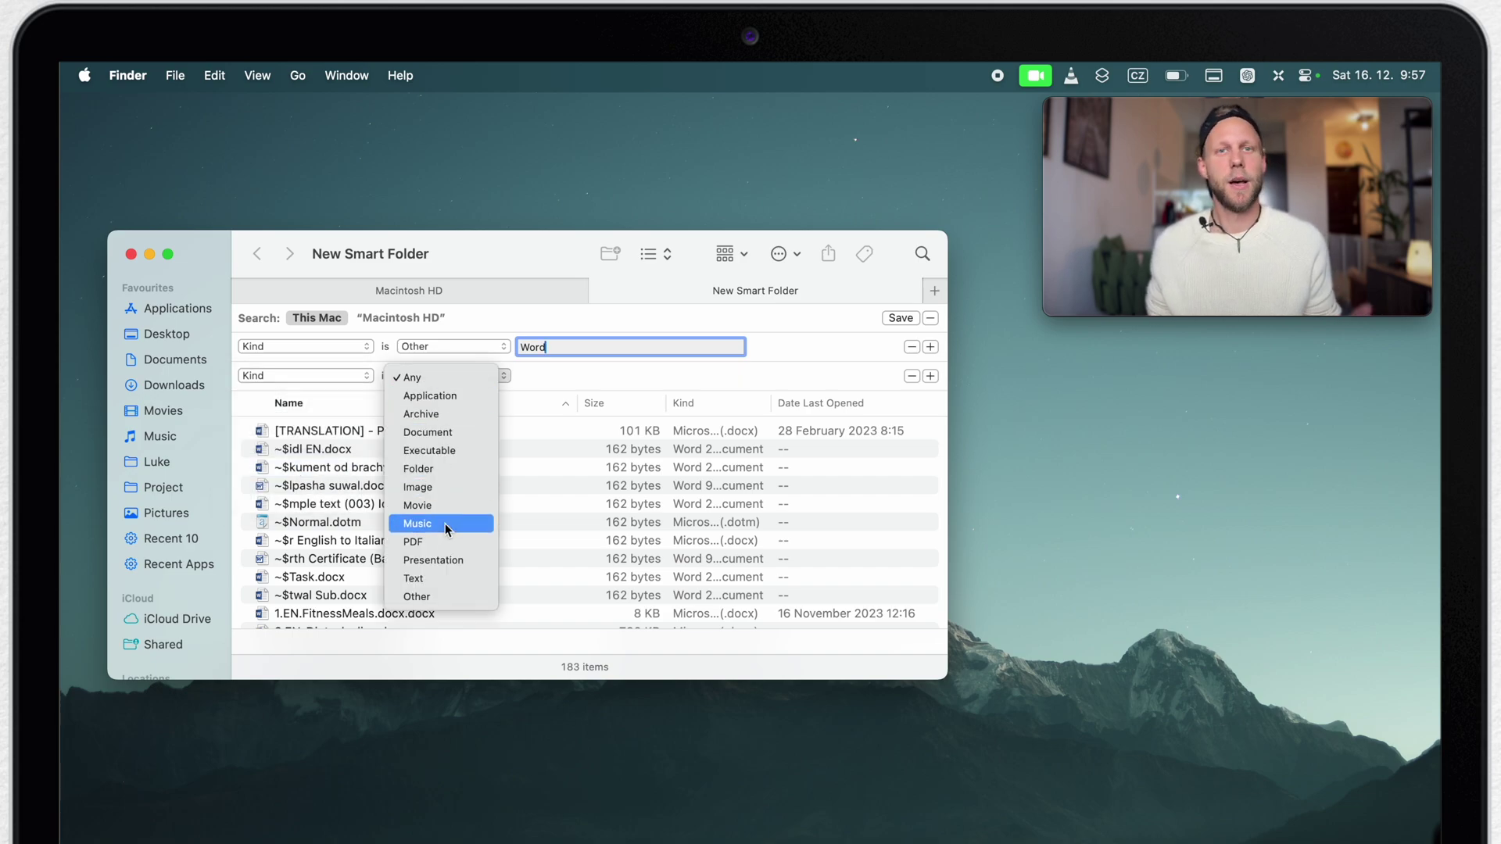
{"action": "left_click", "coordinate": [446, 600]}
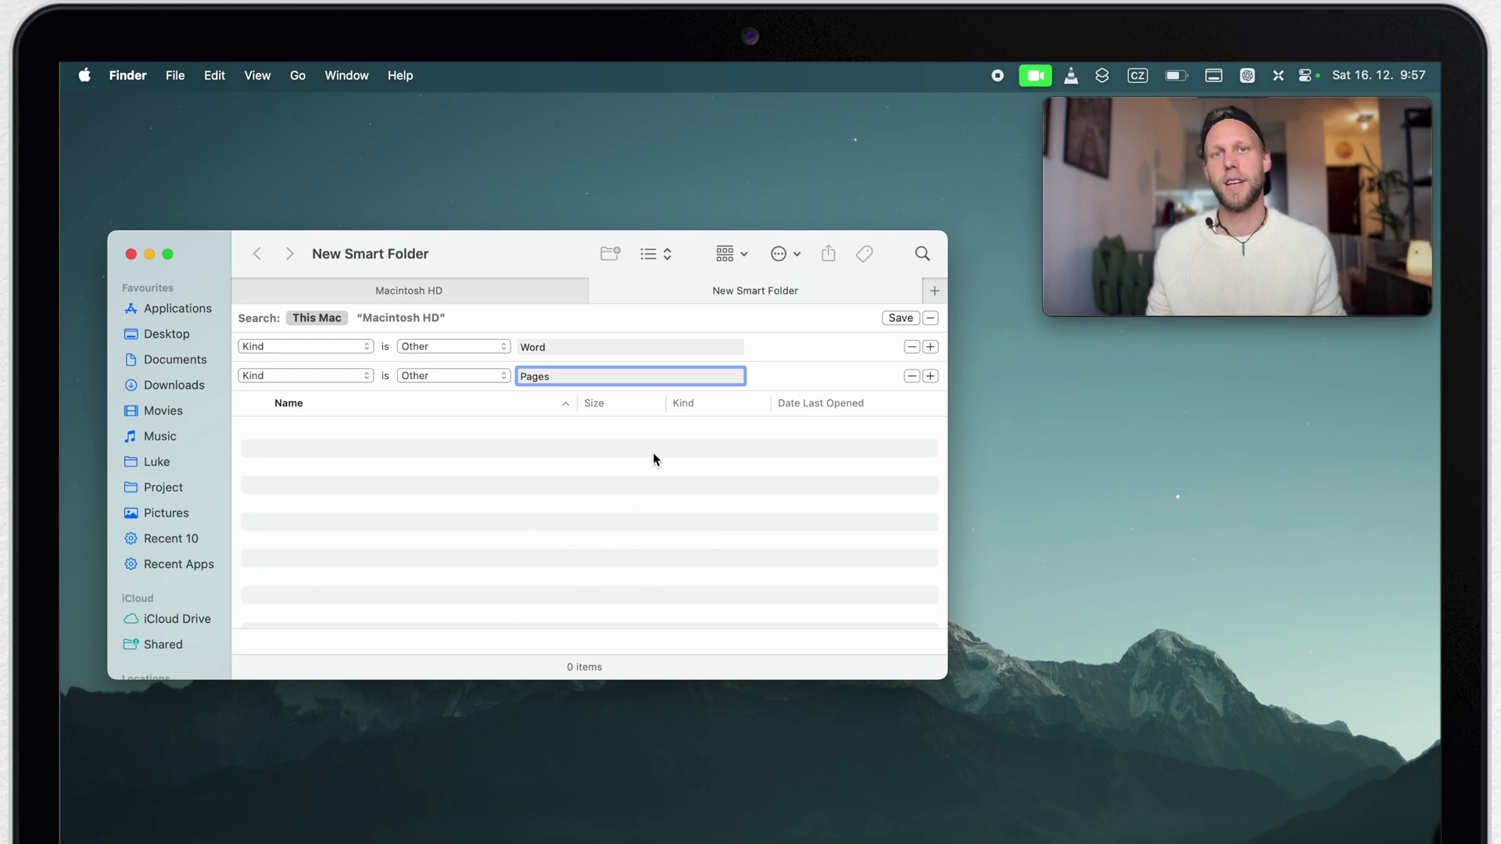
{"action": "left_click", "coordinate": [911, 376]}
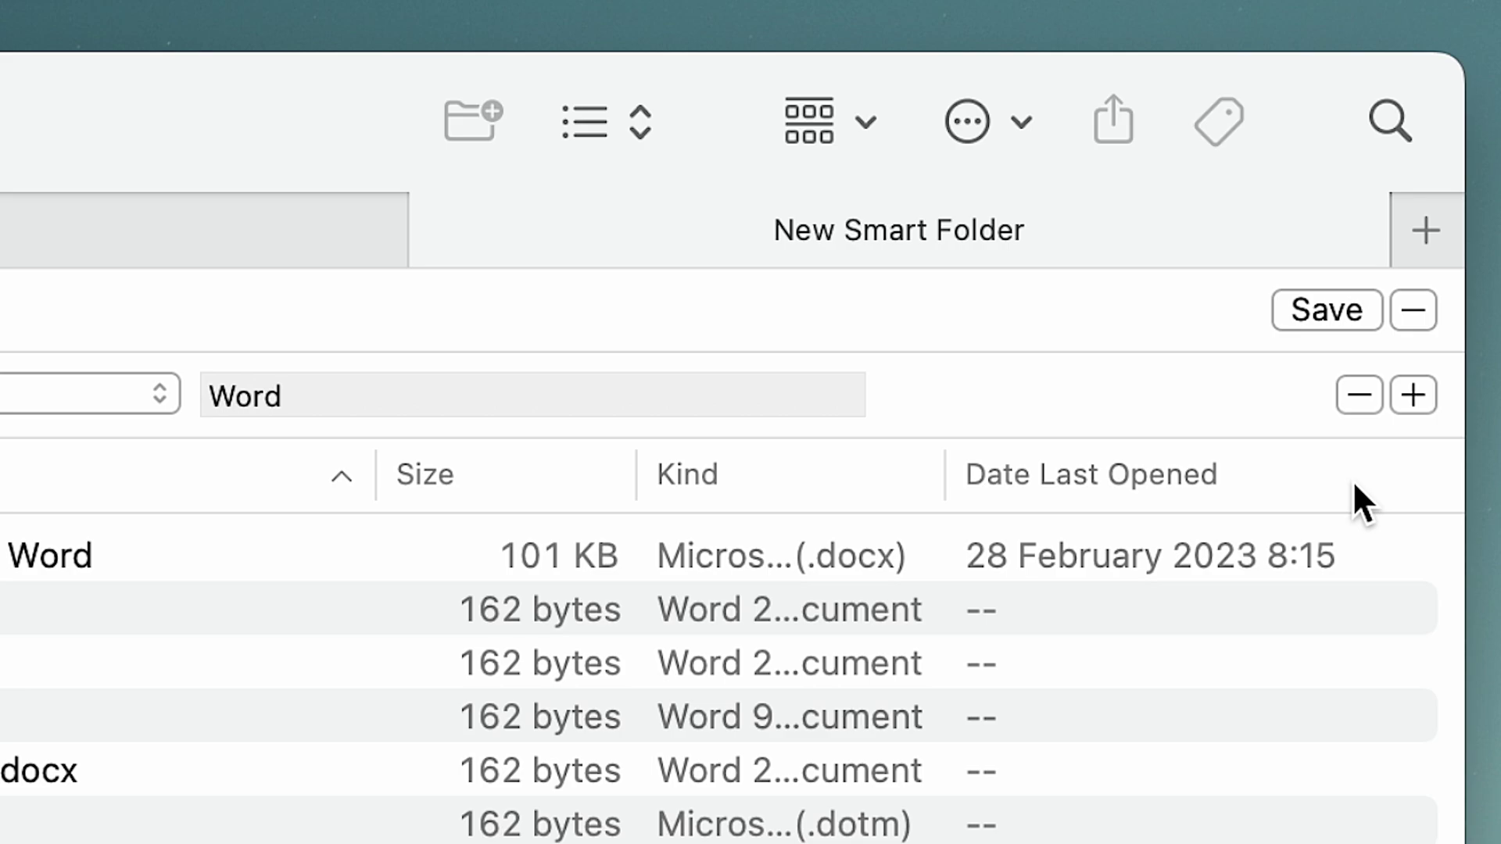
- Add an Any condition group with a Kind is Other 'Wo' (Word) rule
{"action": "key", "text": "alt"}
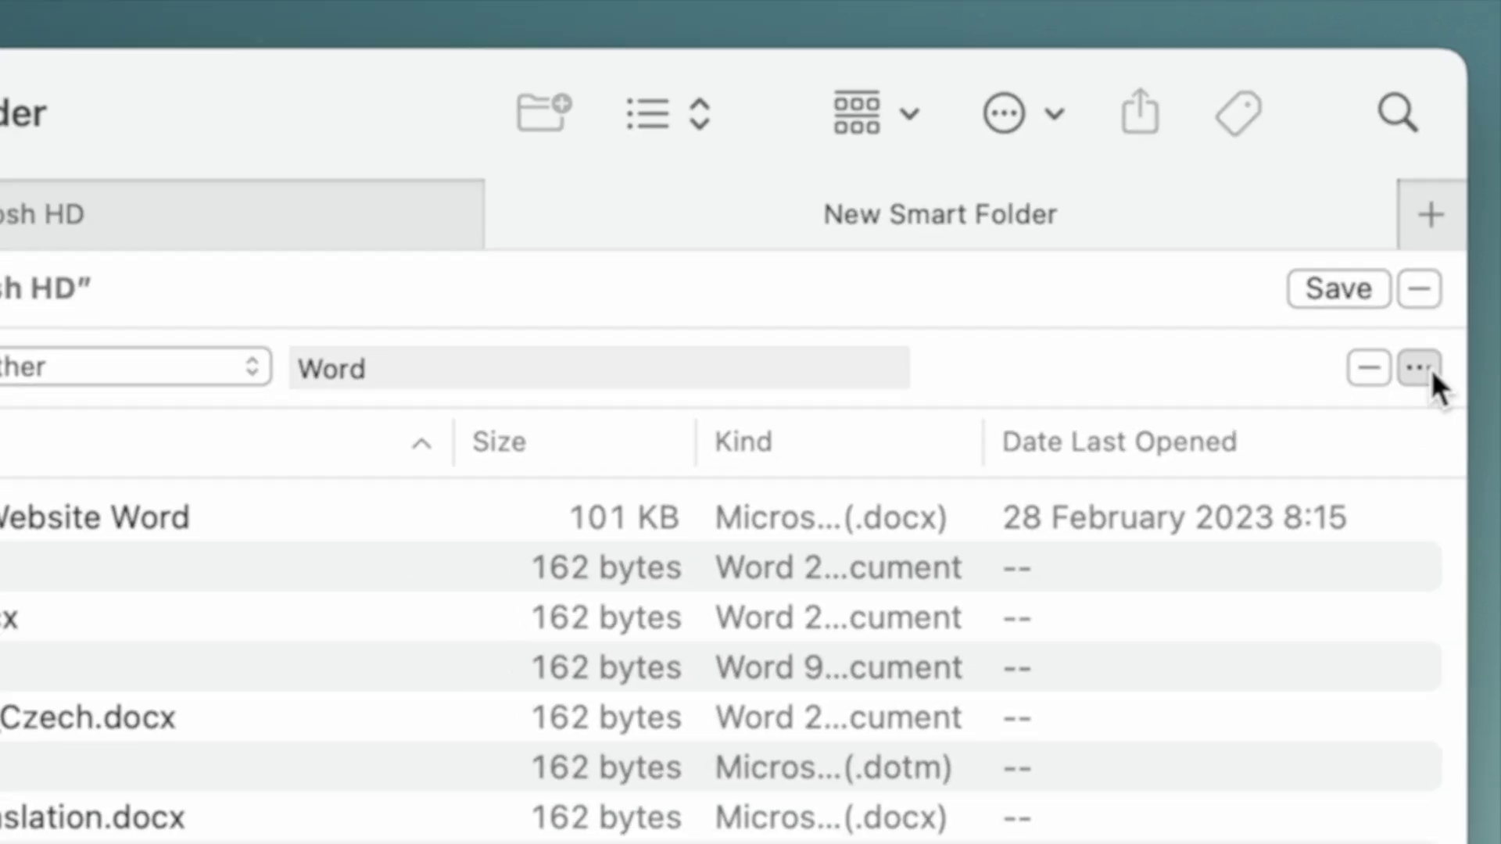
{"action": "left_click", "coordinate": [1429, 402], "text": "alt"}
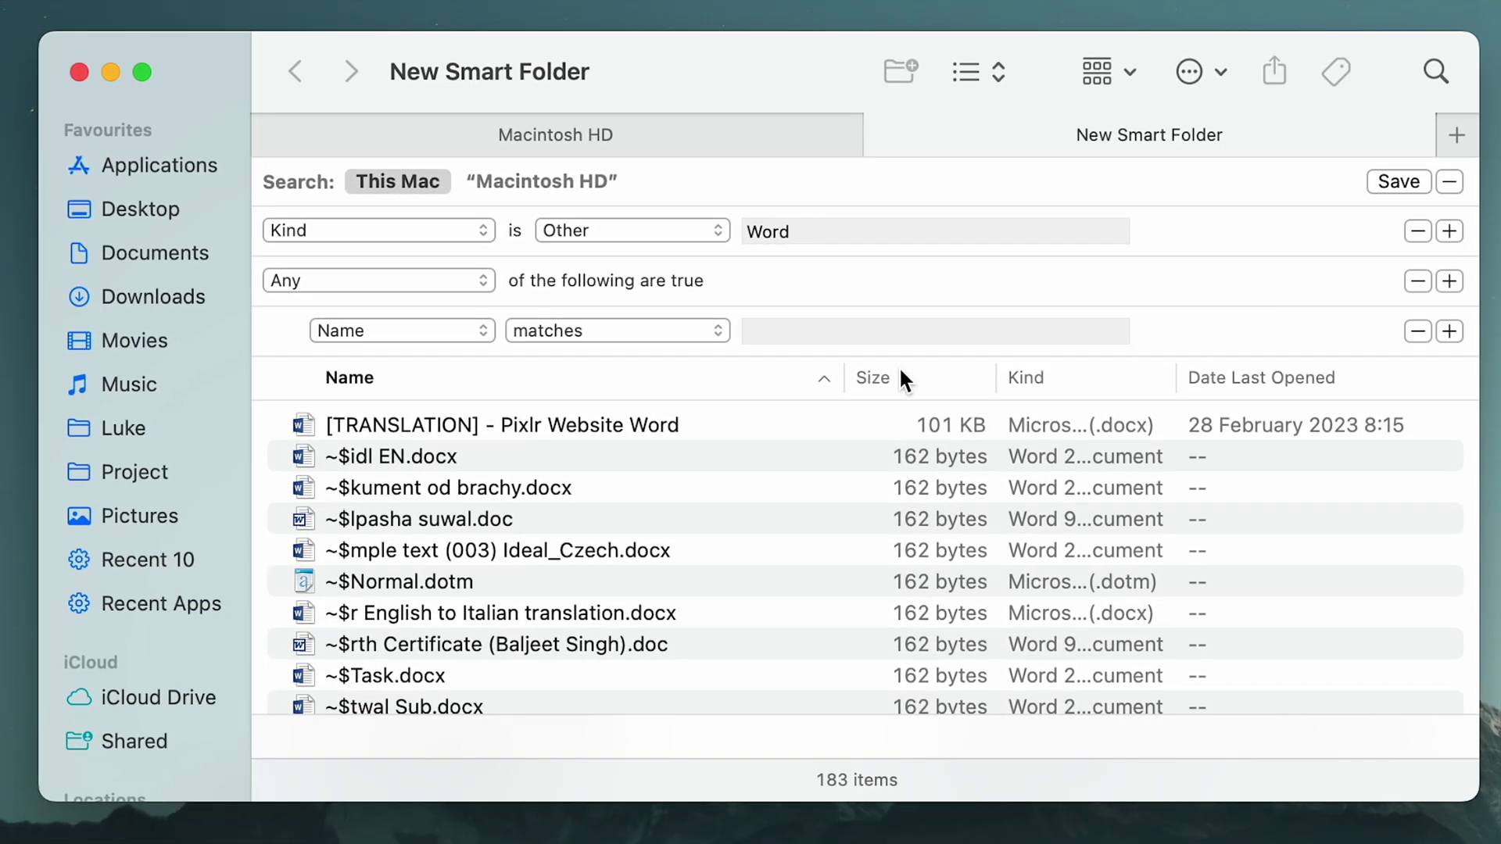
{"action": "left_click", "coordinate": [436, 330]}
{"action": "left_click", "coordinate": [356, 486]}
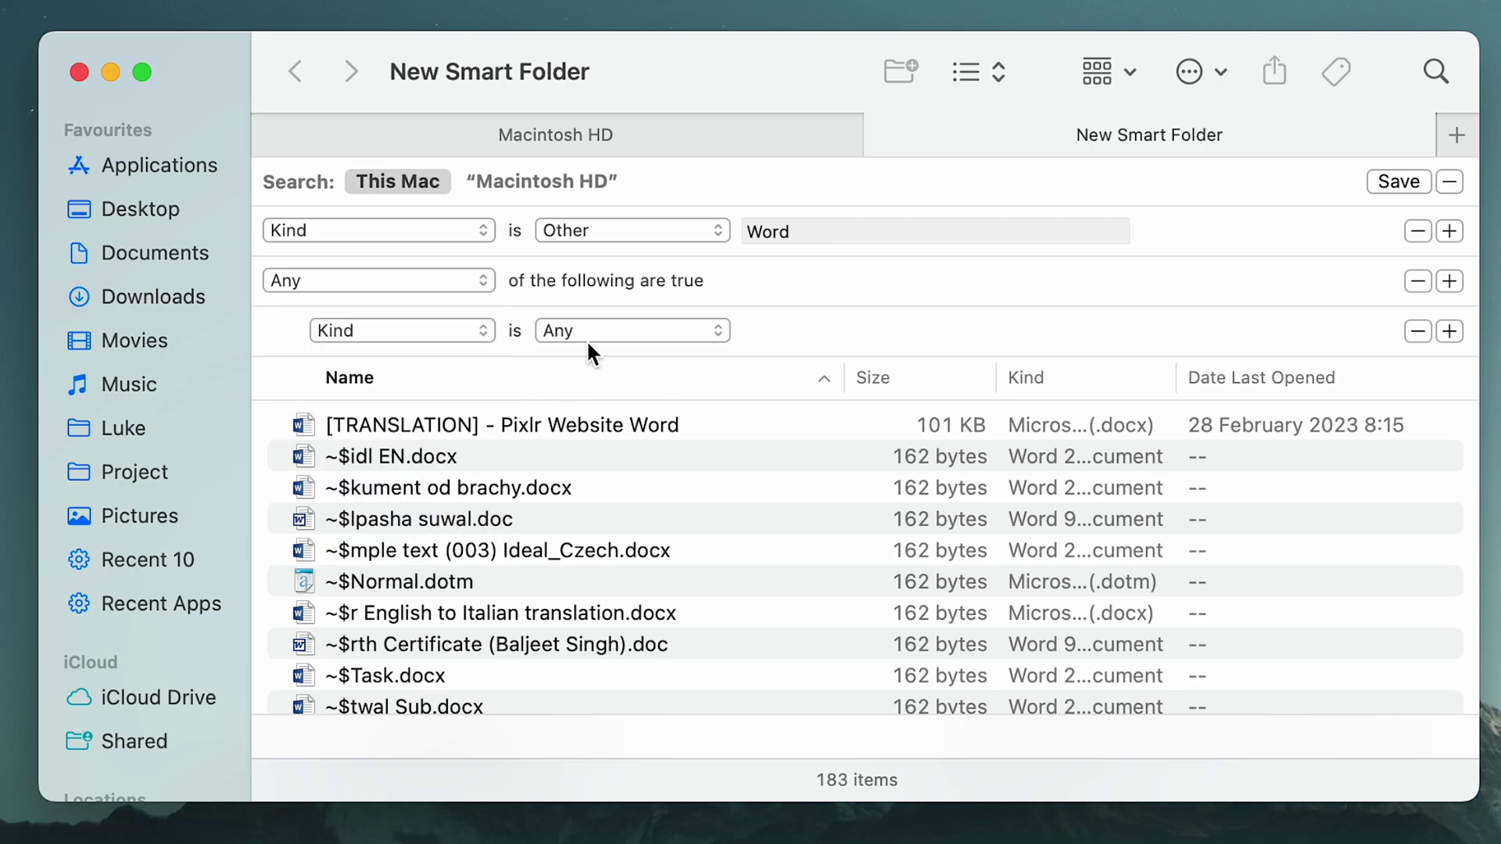
{"action": "left_click", "coordinate": [591, 330]}
{"action": "left_click", "coordinate": [602, 707]}
{"action": "type", "text": "Word"}
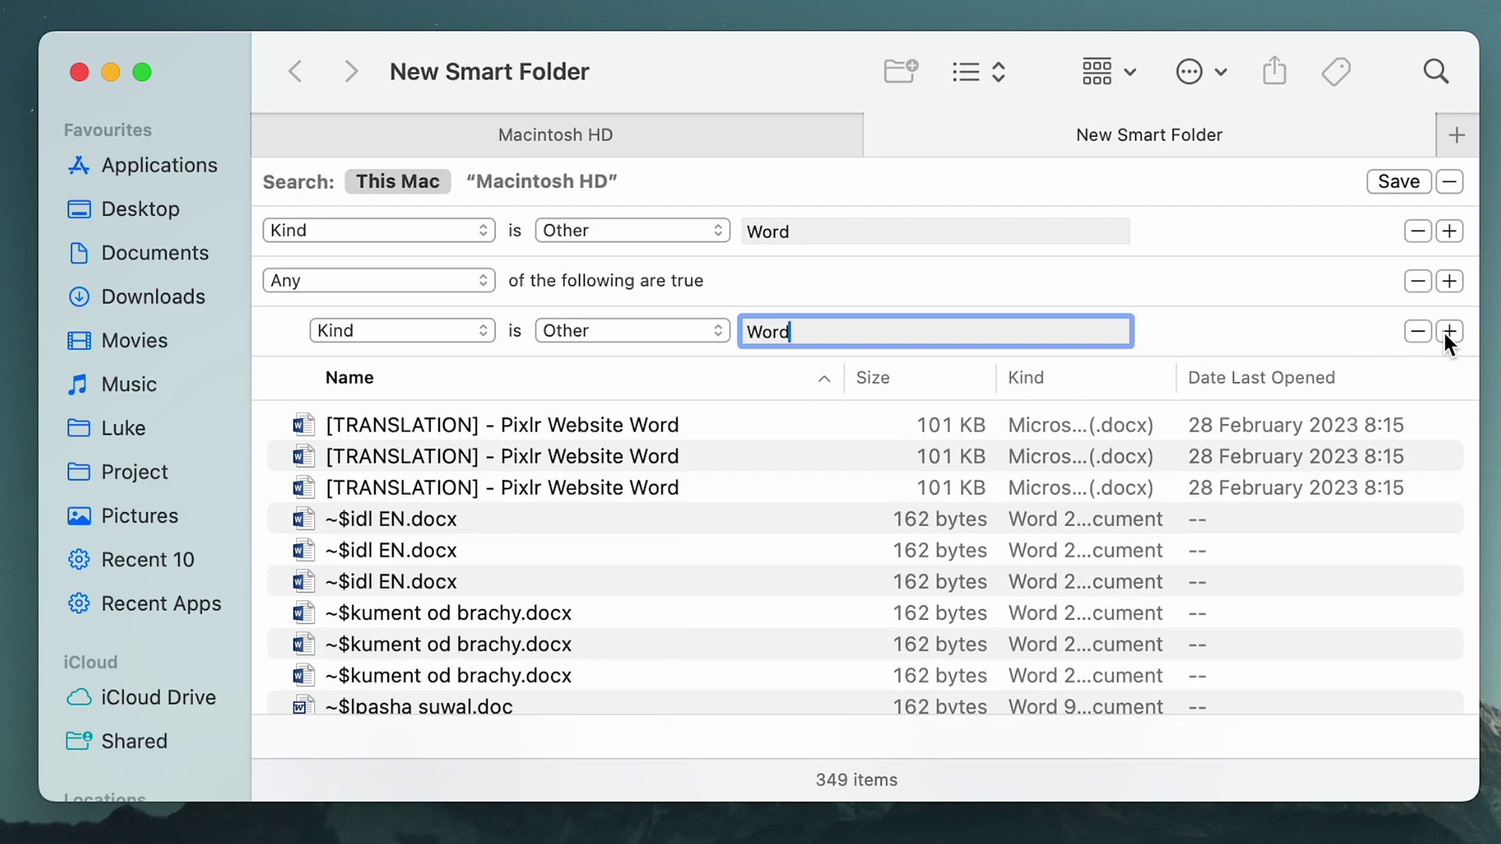
- Add a Kind is Other 'Pages' rule to the group and remove the standalone Word row
{"action": "left_click", "coordinate": [1448, 333]}
{"action": "left_click", "coordinate": [386, 383]}
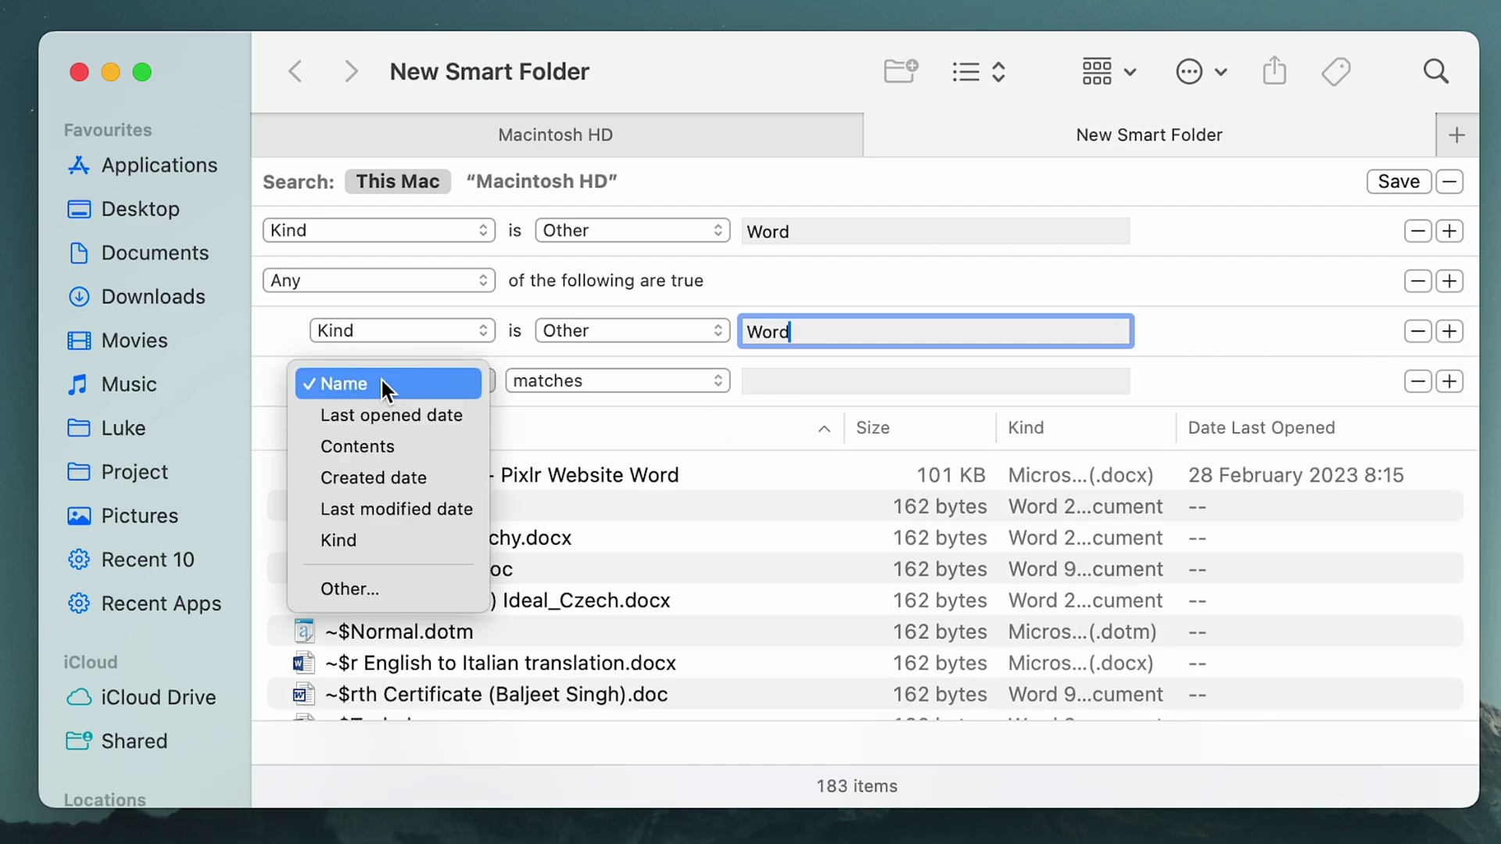
{"action": "left_click", "coordinate": [393, 531]}
{"action": "left_click", "coordinate": [615, 381]}
{"action": "left_click", "coordinate": [650, 760]}
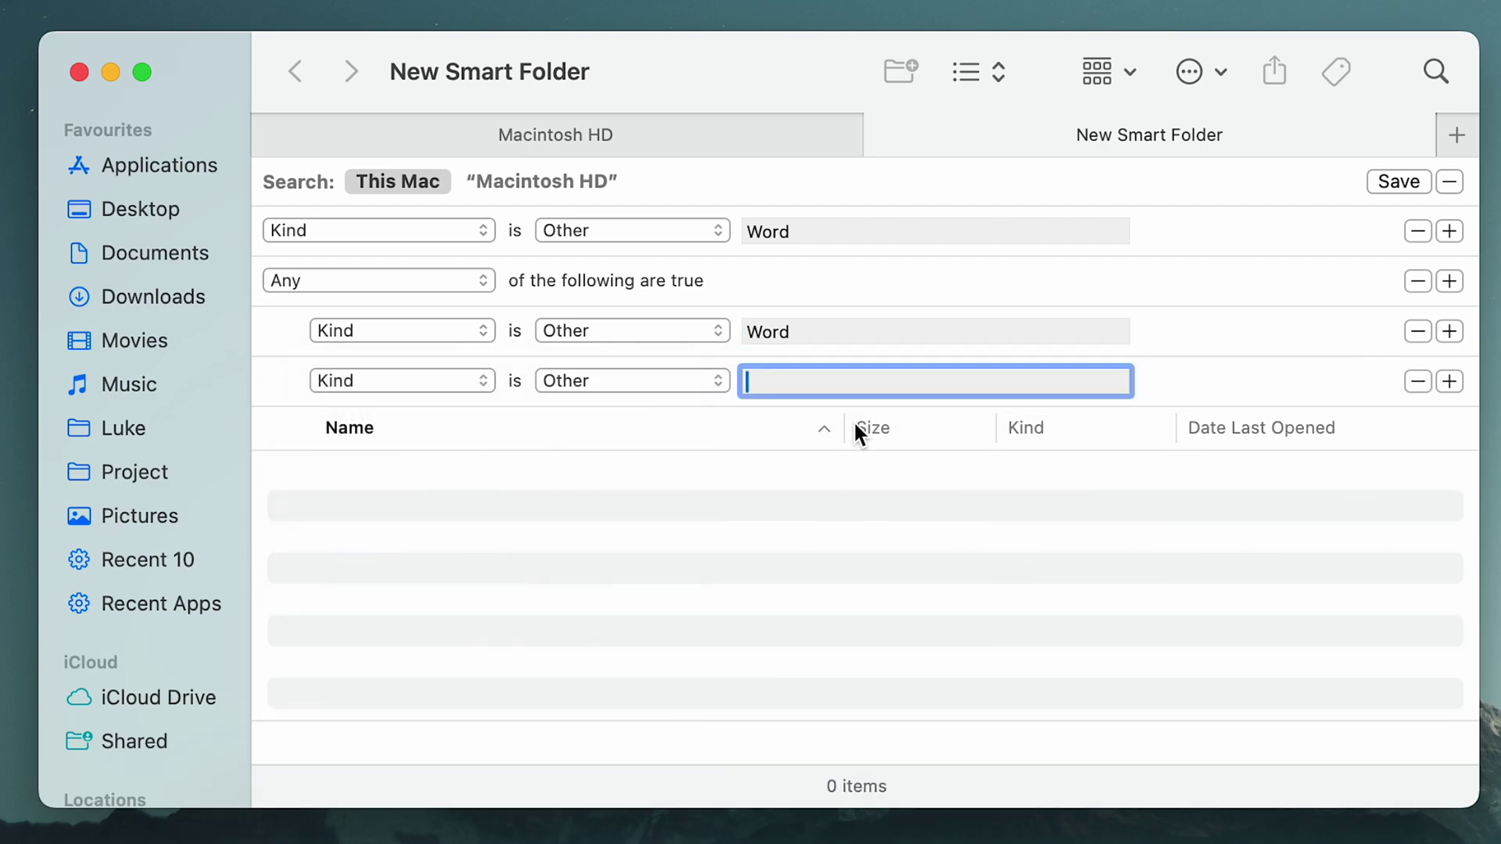
{"action": "type", "text": "Pages"}
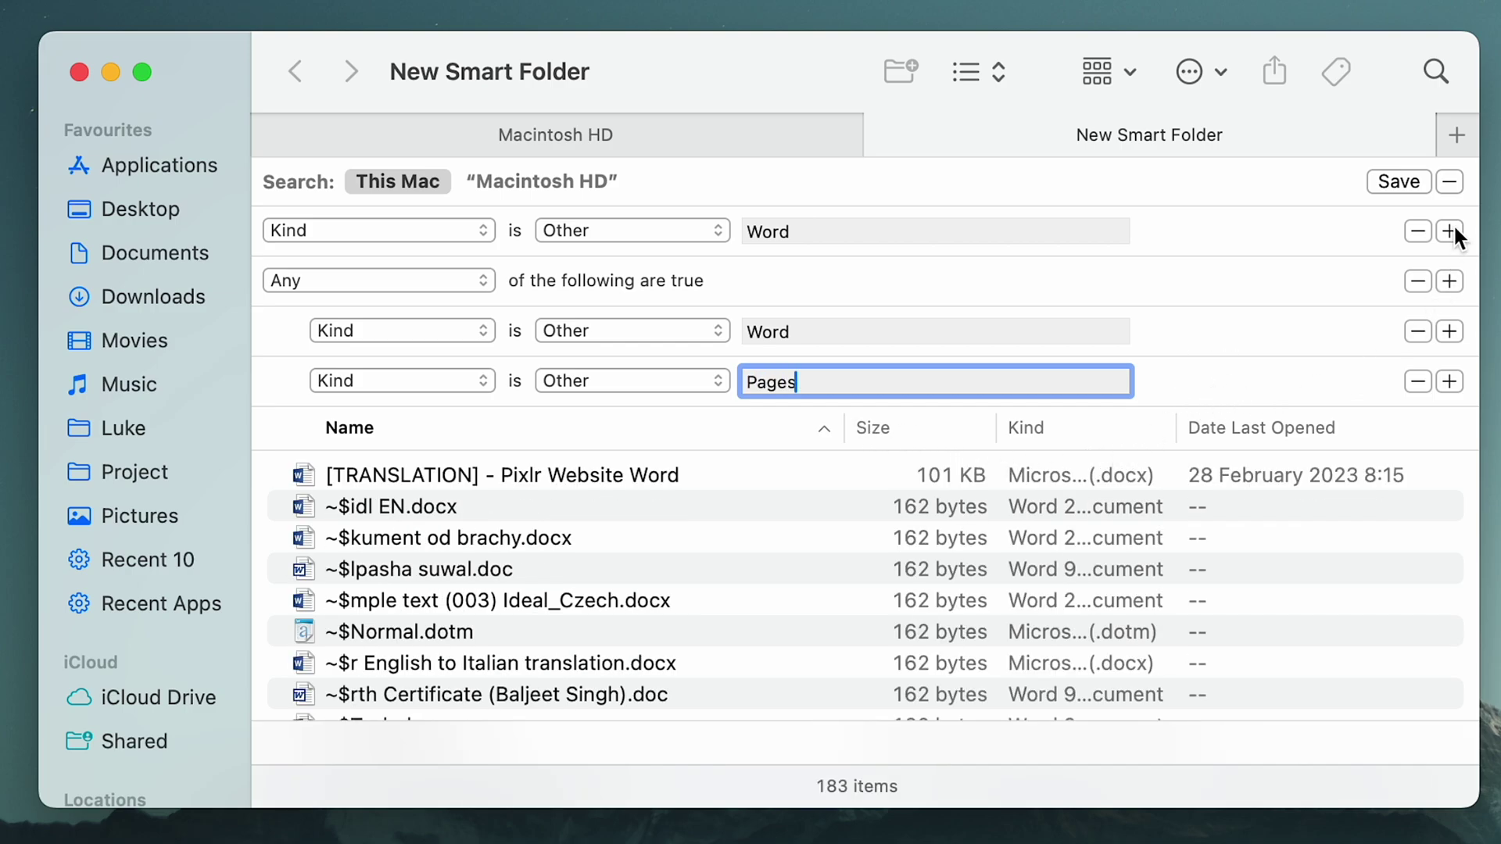
{"action": "left_click", "coordinate": [1414, 228]}
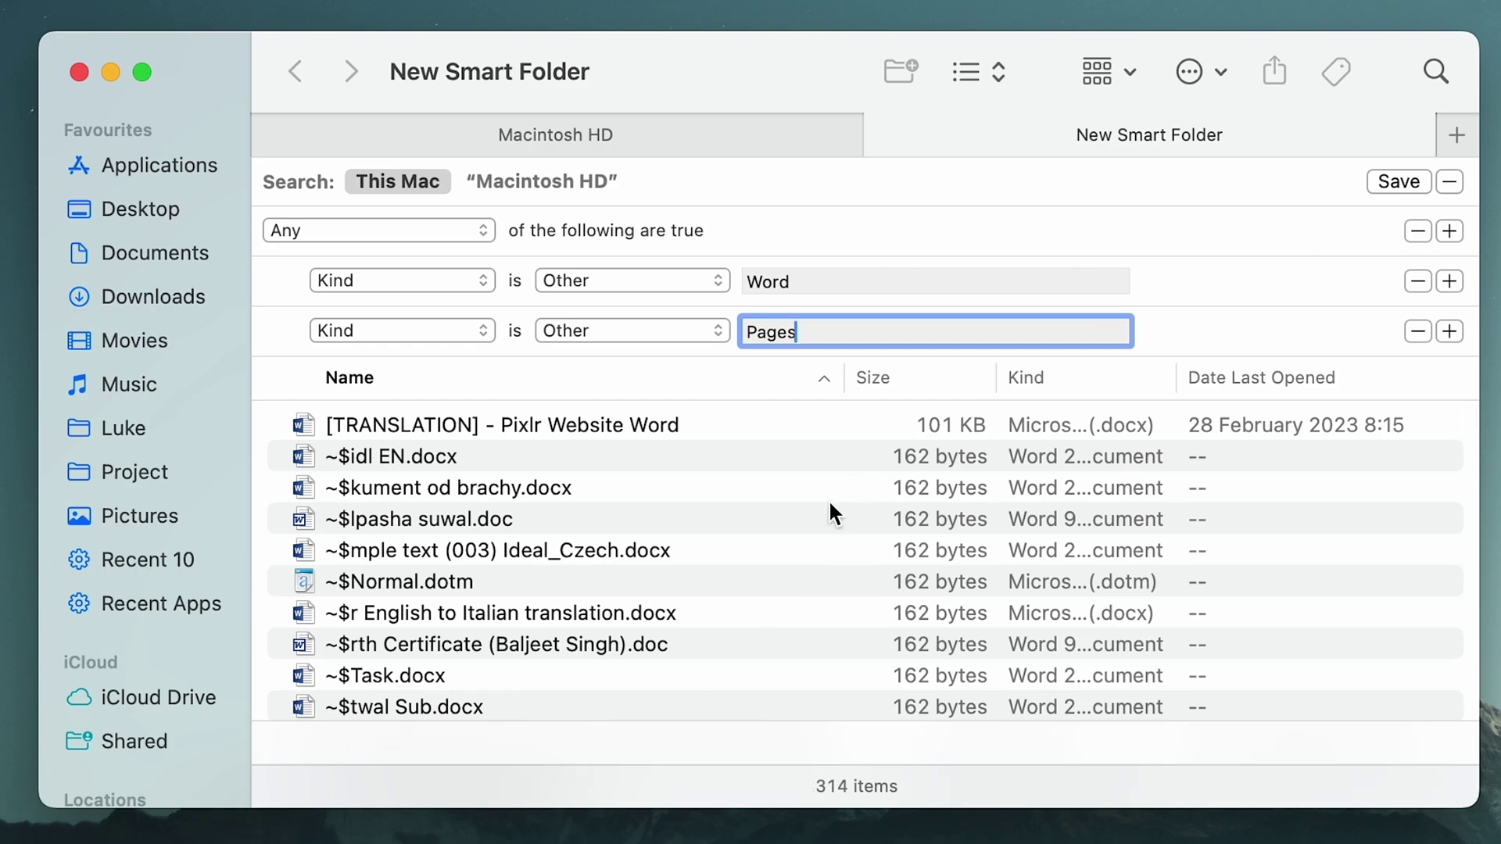
{"action": "scroll", "coordinate": [828, 499], "scroll_direction": "down", "scroll_amount": 3}
{"action": "scroll", "coordinate": [774, 544], "scroll_direction": "down", "scroll_amount": 10}
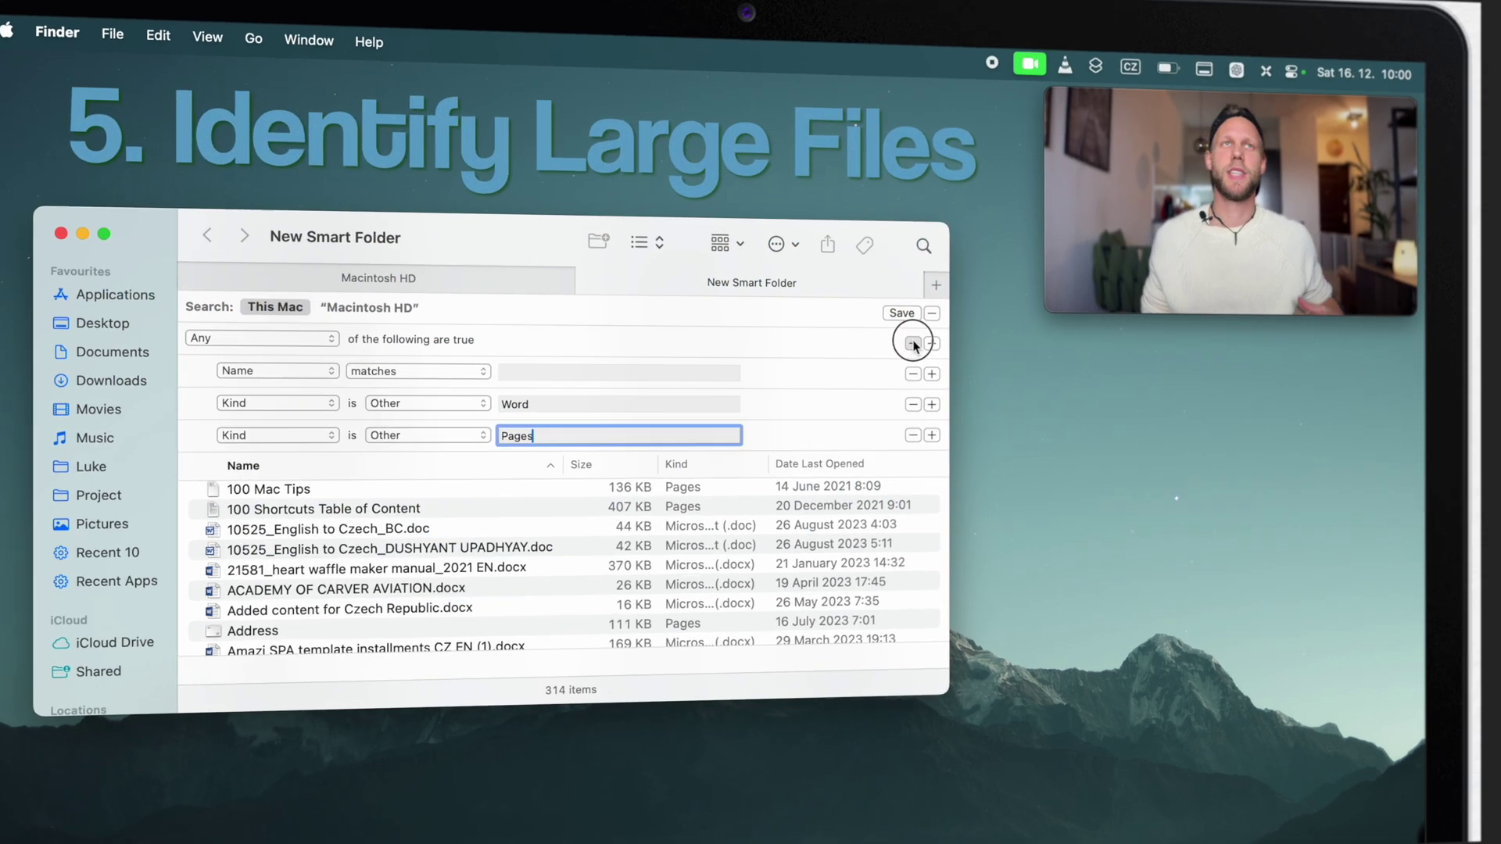
- Replace the Word and Pages conditions with a File Size search condition
{"action": "left_click", "coordinate": [930, 317]}
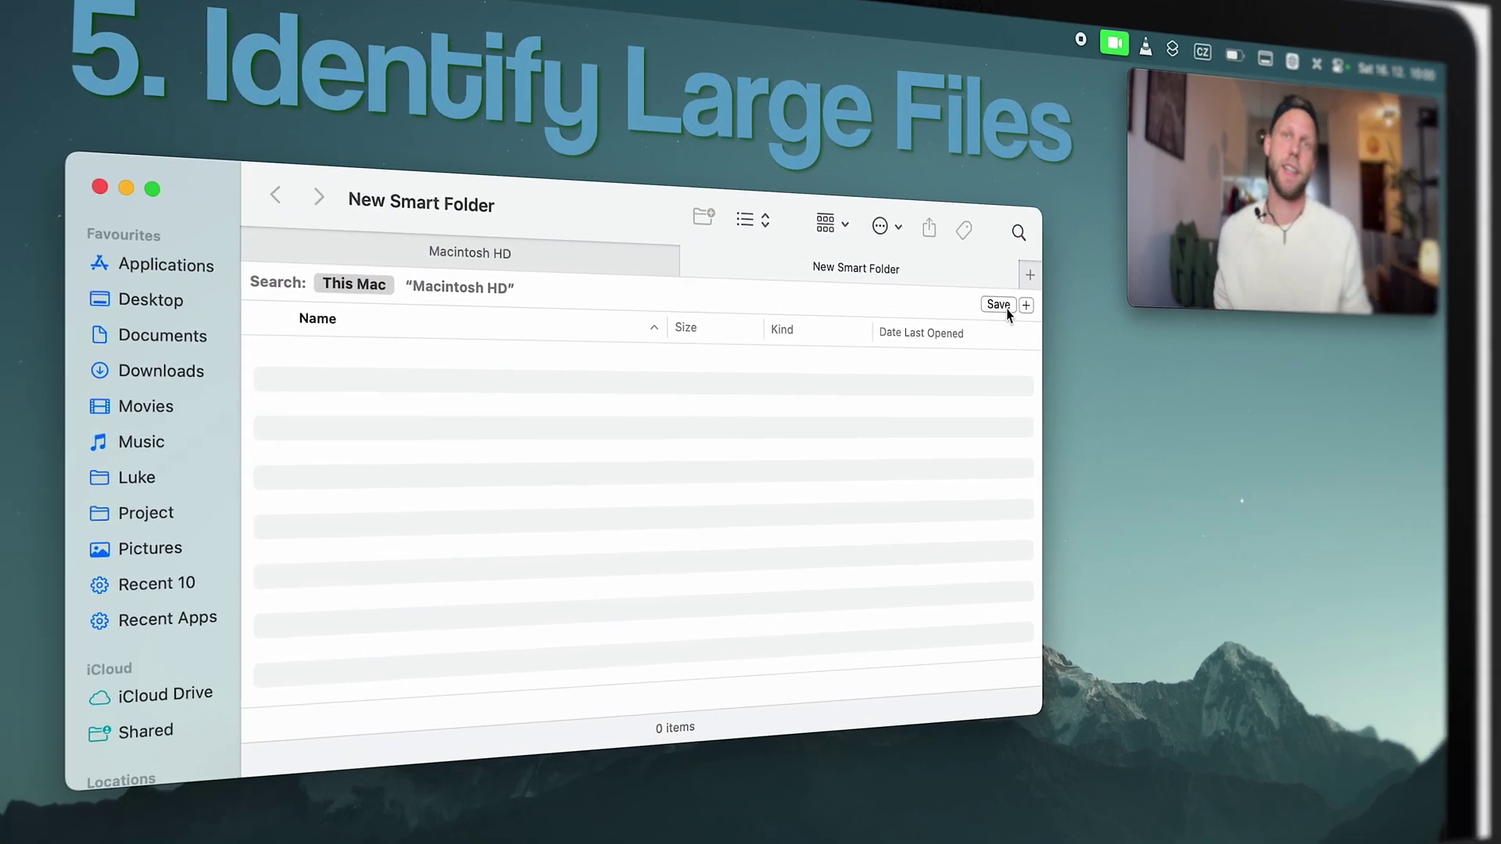
{"action": "left_click", "coordinate": [931, 317]}
{"action": "left_click", "coordinate": [325, 321]}
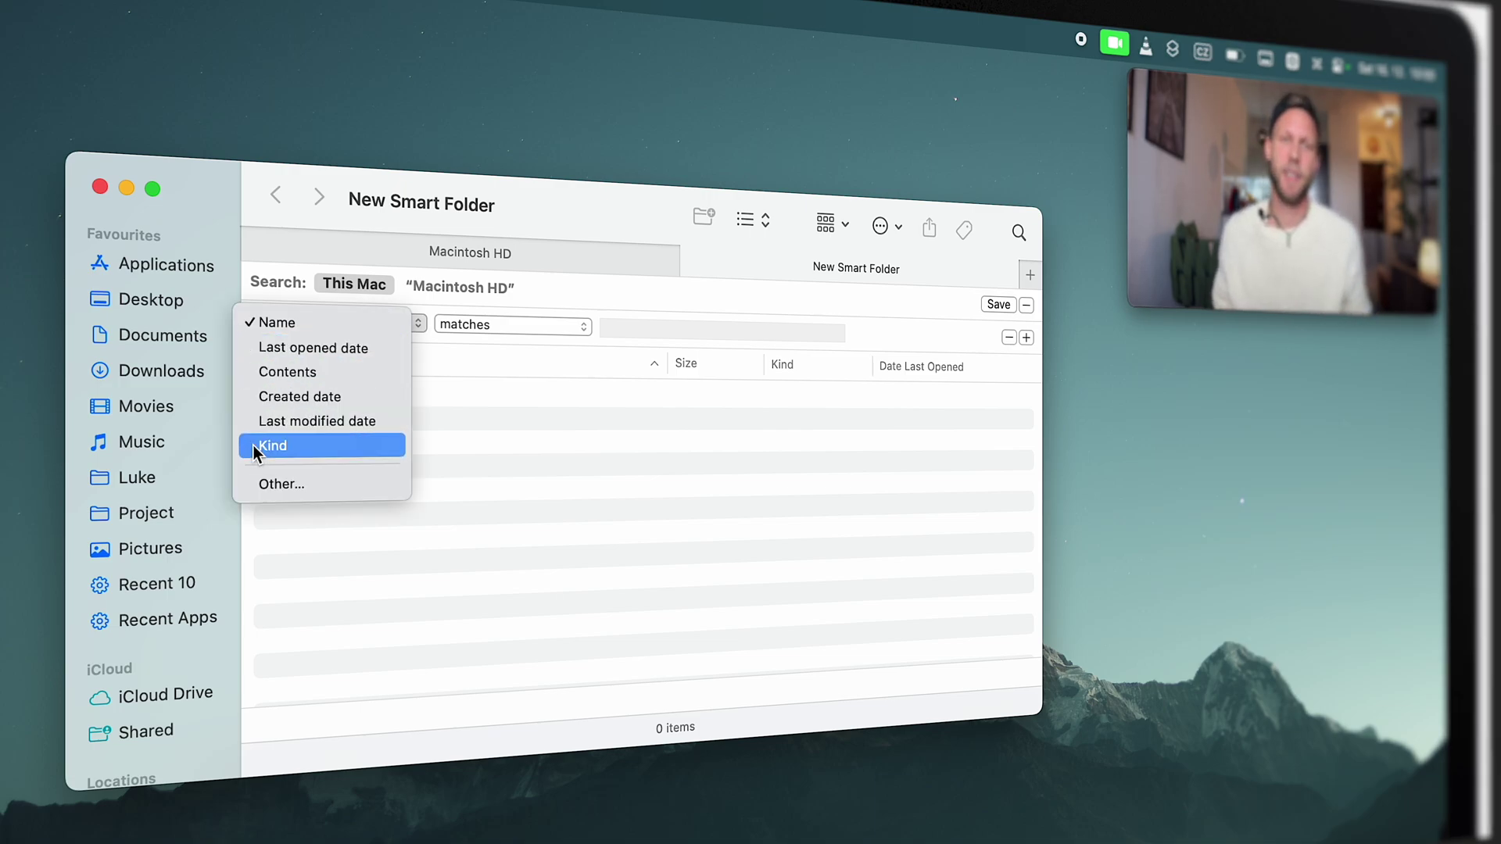
{"action": "left_click", "coordinate": [306, 474]}
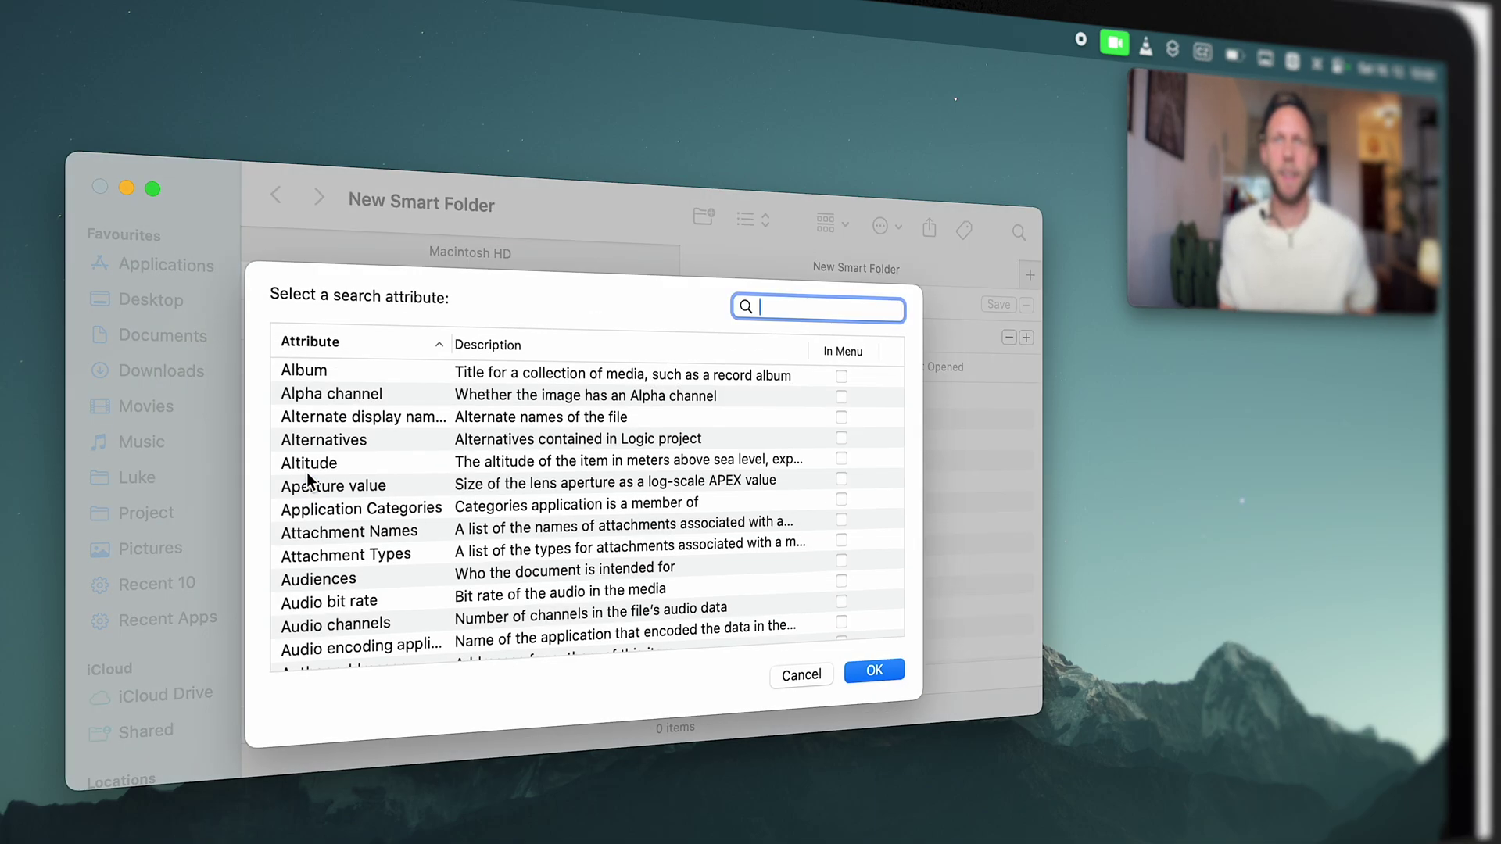
{"action": "type", "text": "size"}
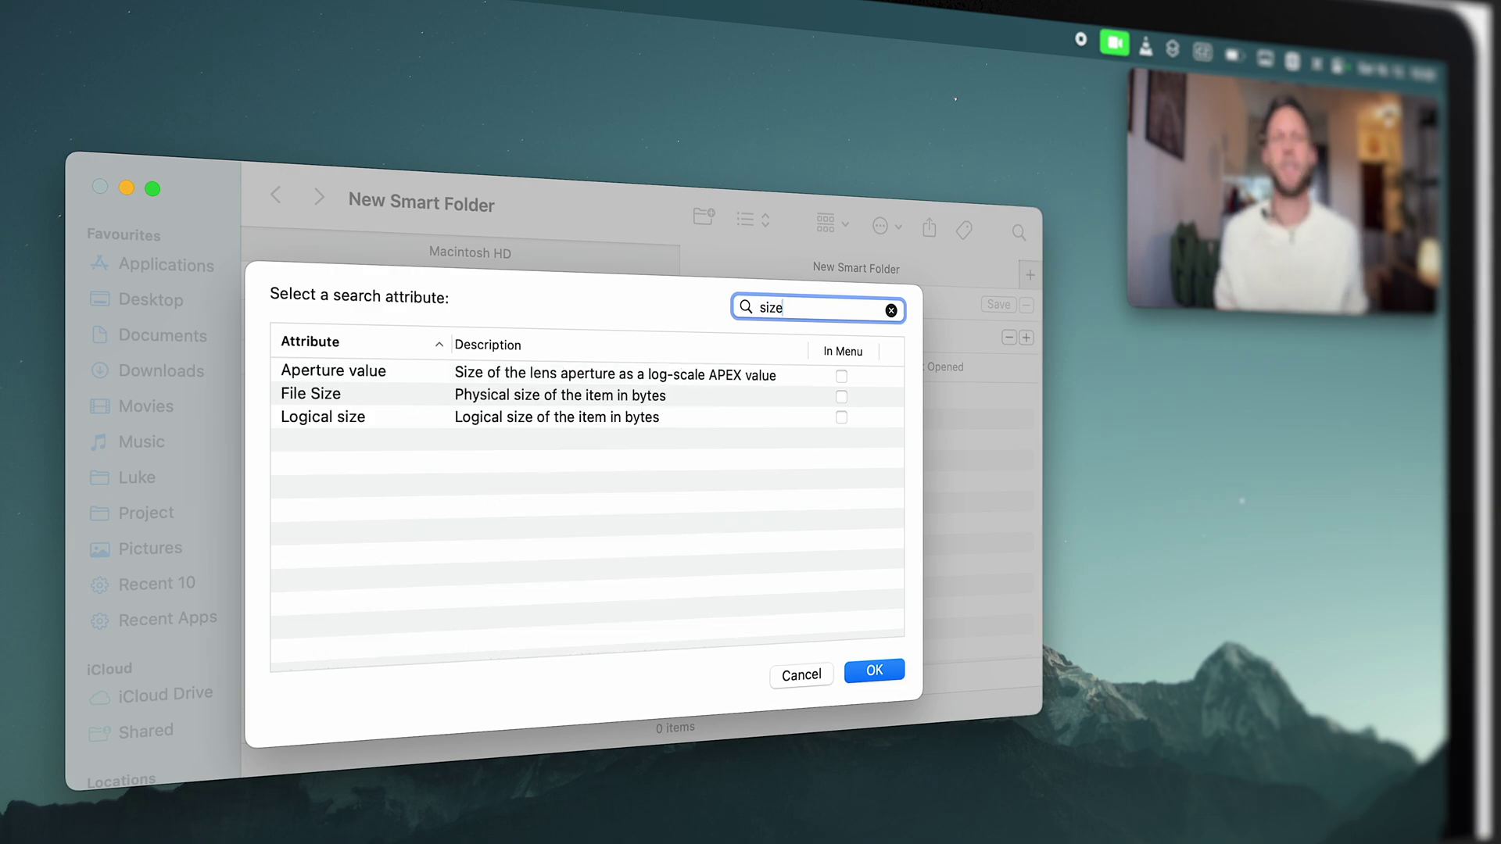
{"action": "left_click", "coordinate": [553, 398]}
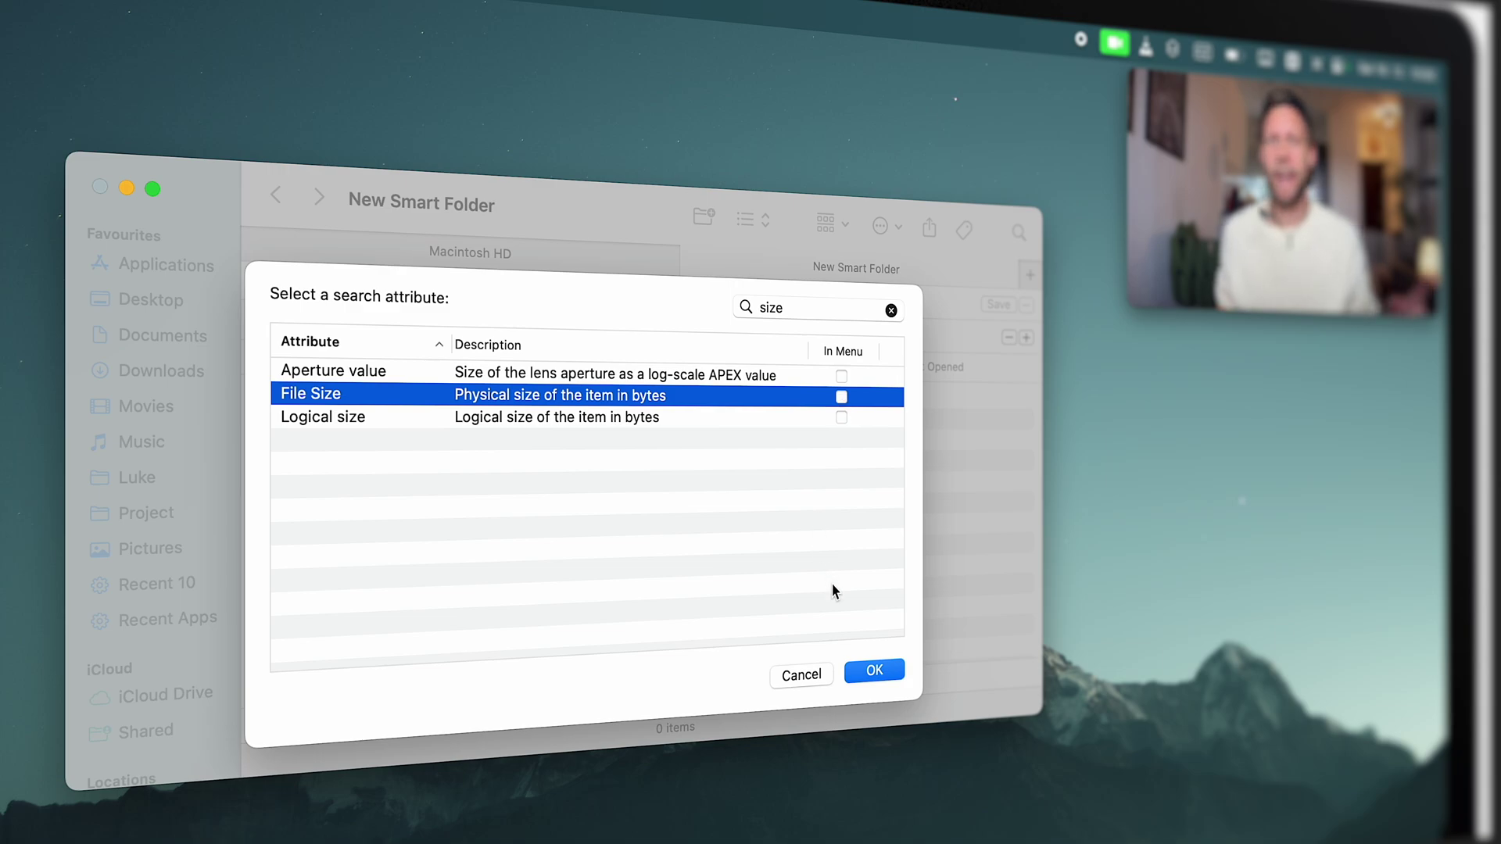
{"action": "left_click", "coordinate": [874, 670]}
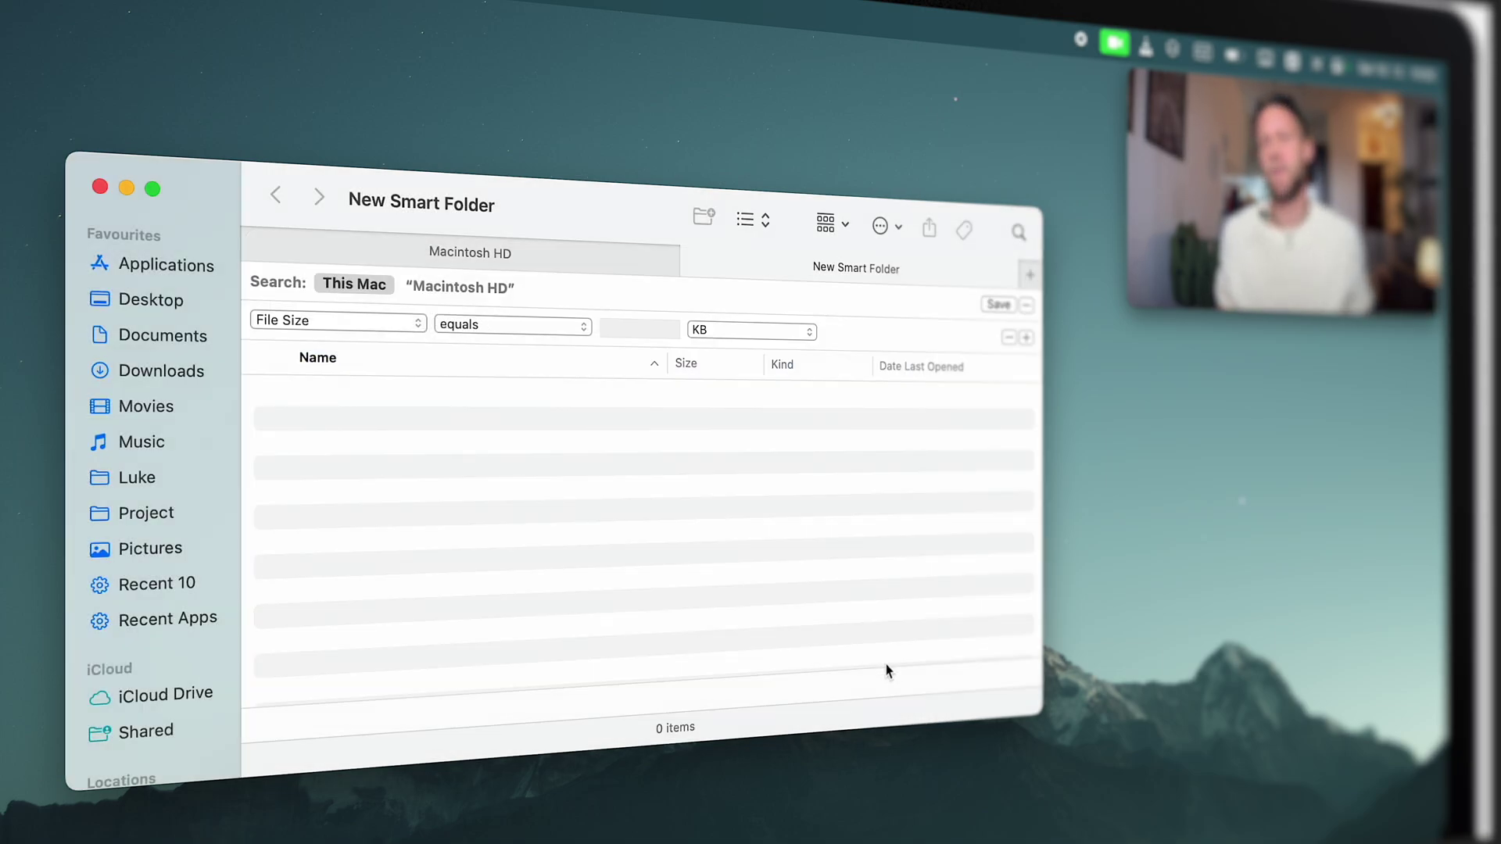
- Set File Size is greater than 1 GB and sort results by size, largest first
{"action": "left_click", "coordinate": [527, 324]}
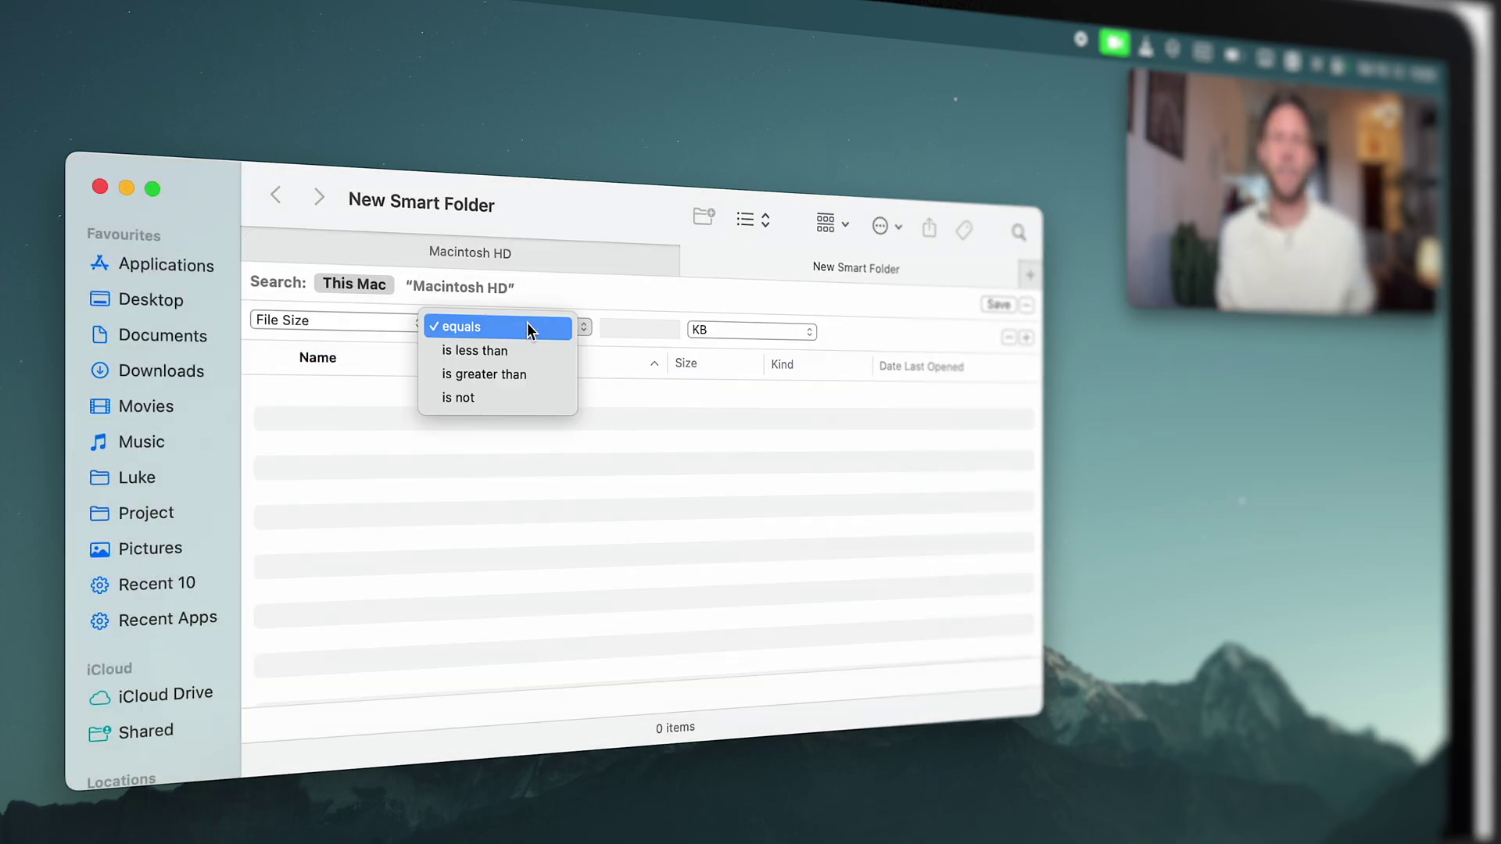
{"action": "left_click", "coordinate": [481, 378]}
{"action": "type", "text": "1"}
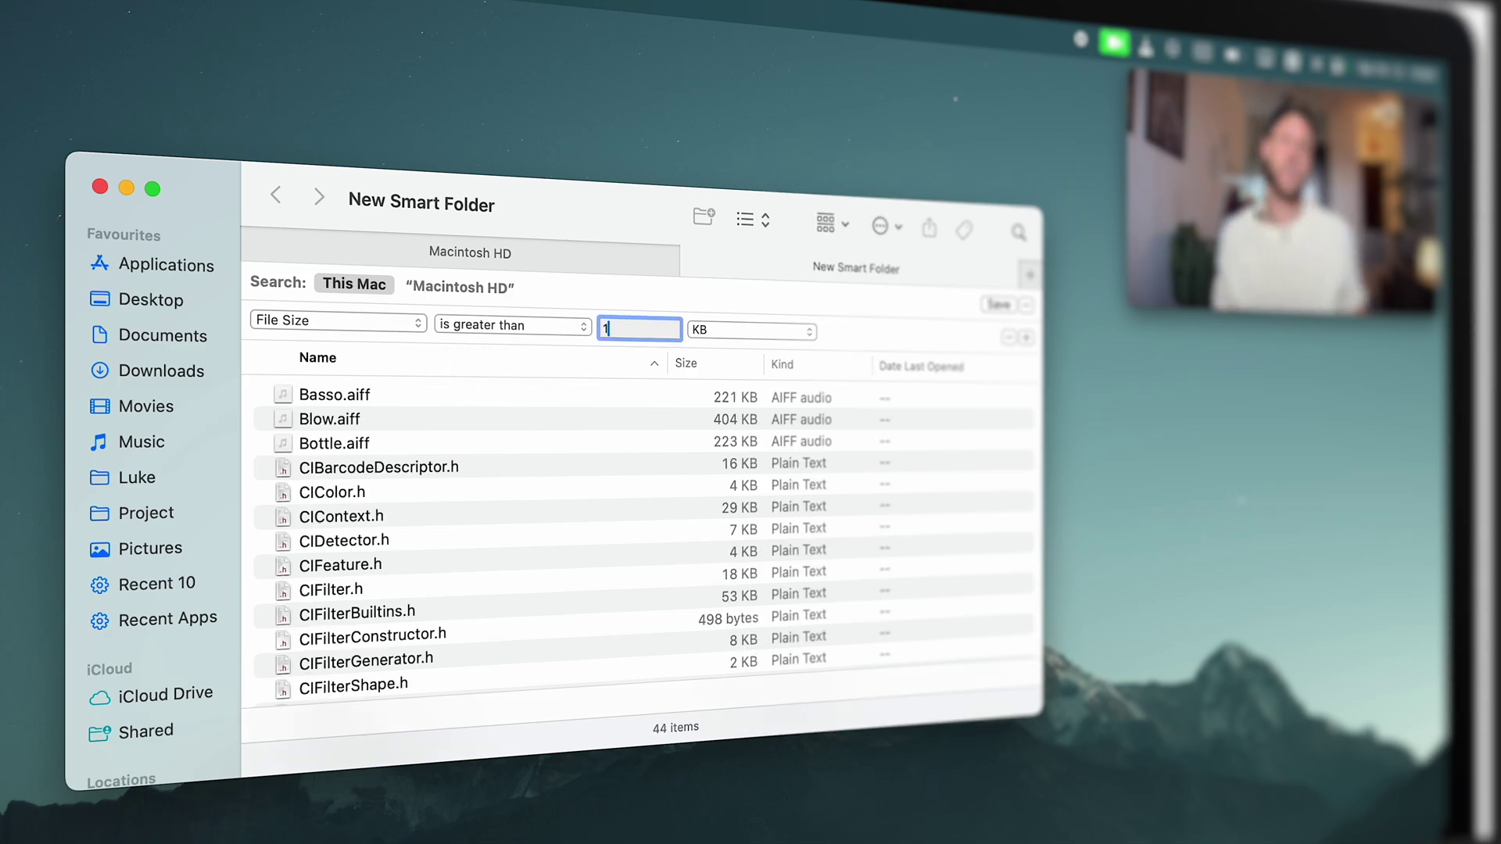
{"action": "left_click", "coordinate": [744, 331]}
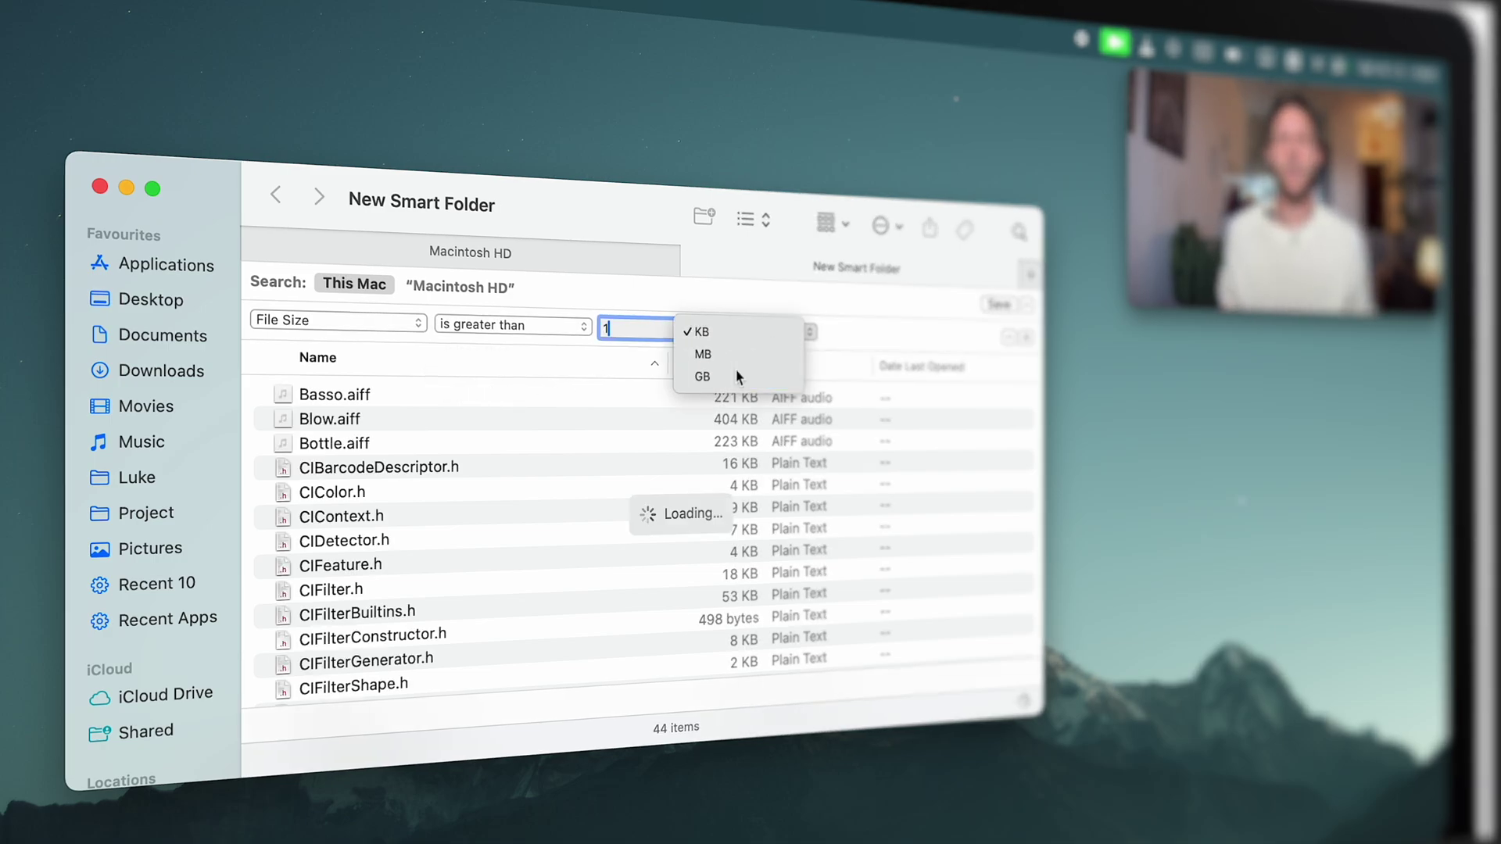
{"action": "left_click", "coordinate": [740, 375]}
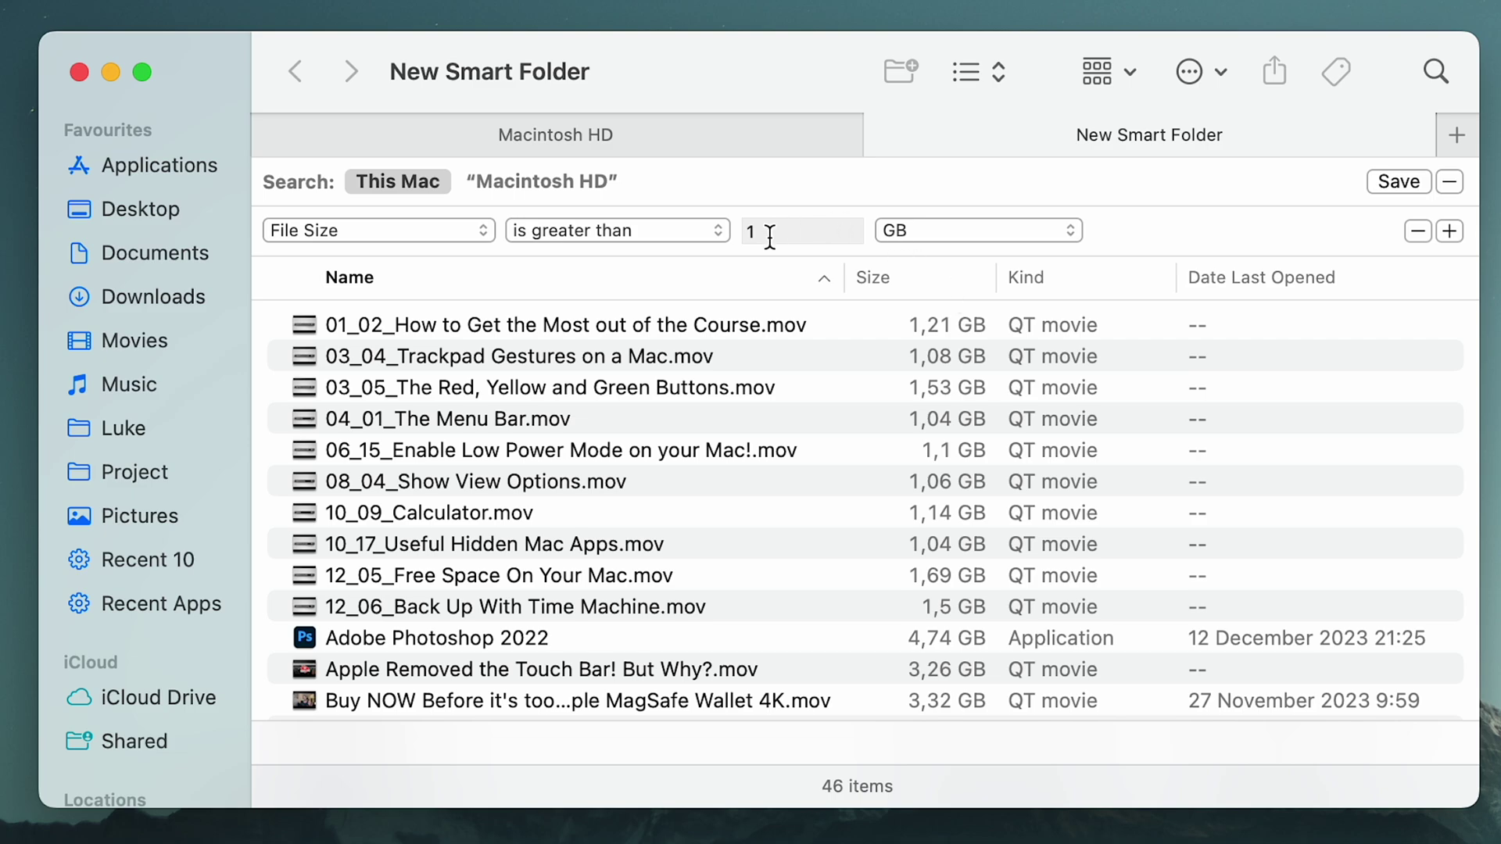
{"action": "left_click", "coordinate": [920, 274]}
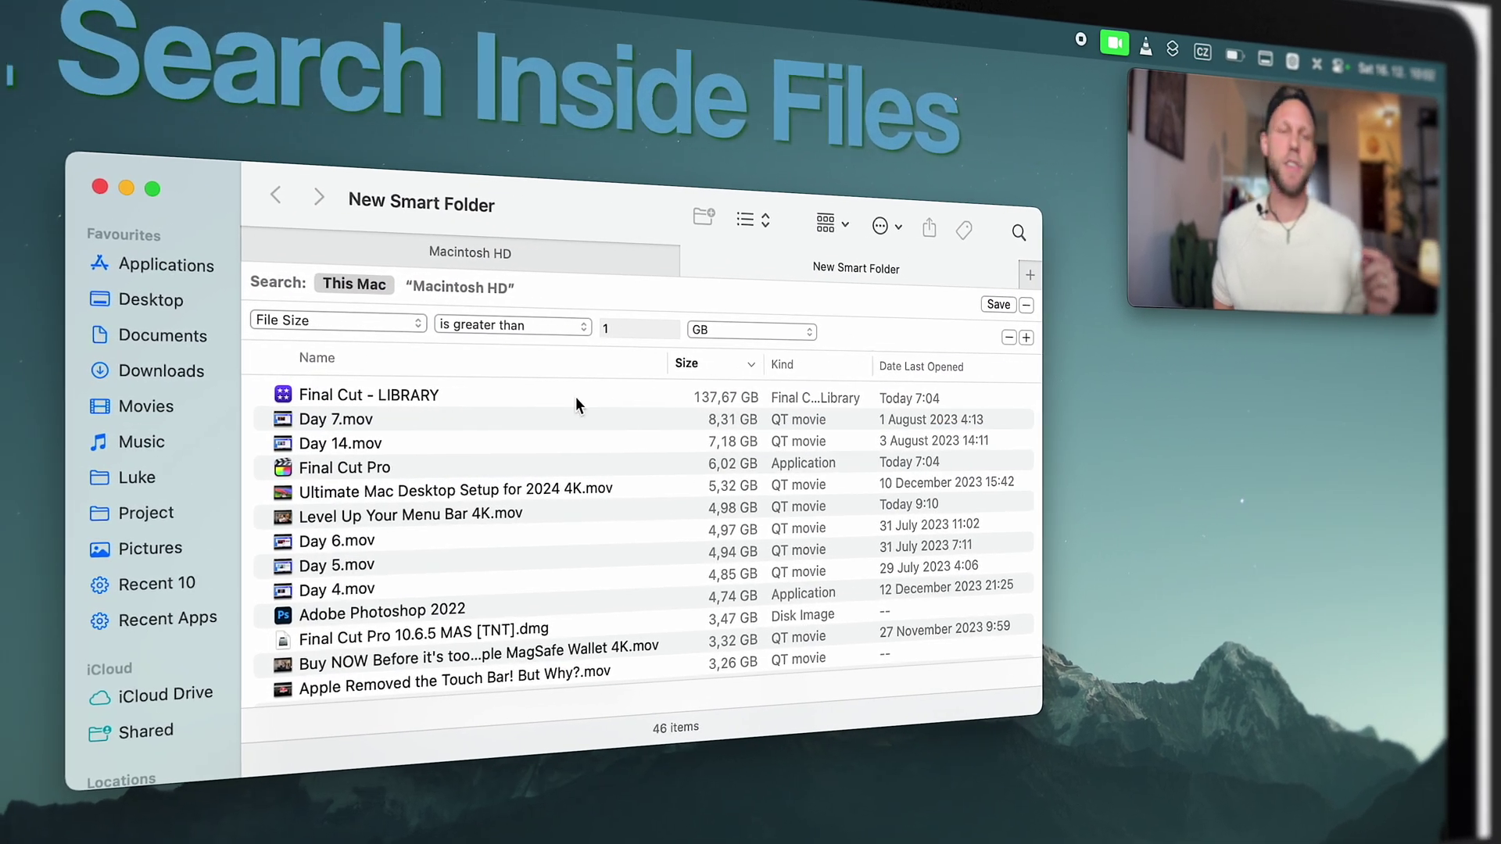
- Change the search criterion to Contents containing 'Sonoma'
{"action": "left_click", "coordinate": [295, 331]}
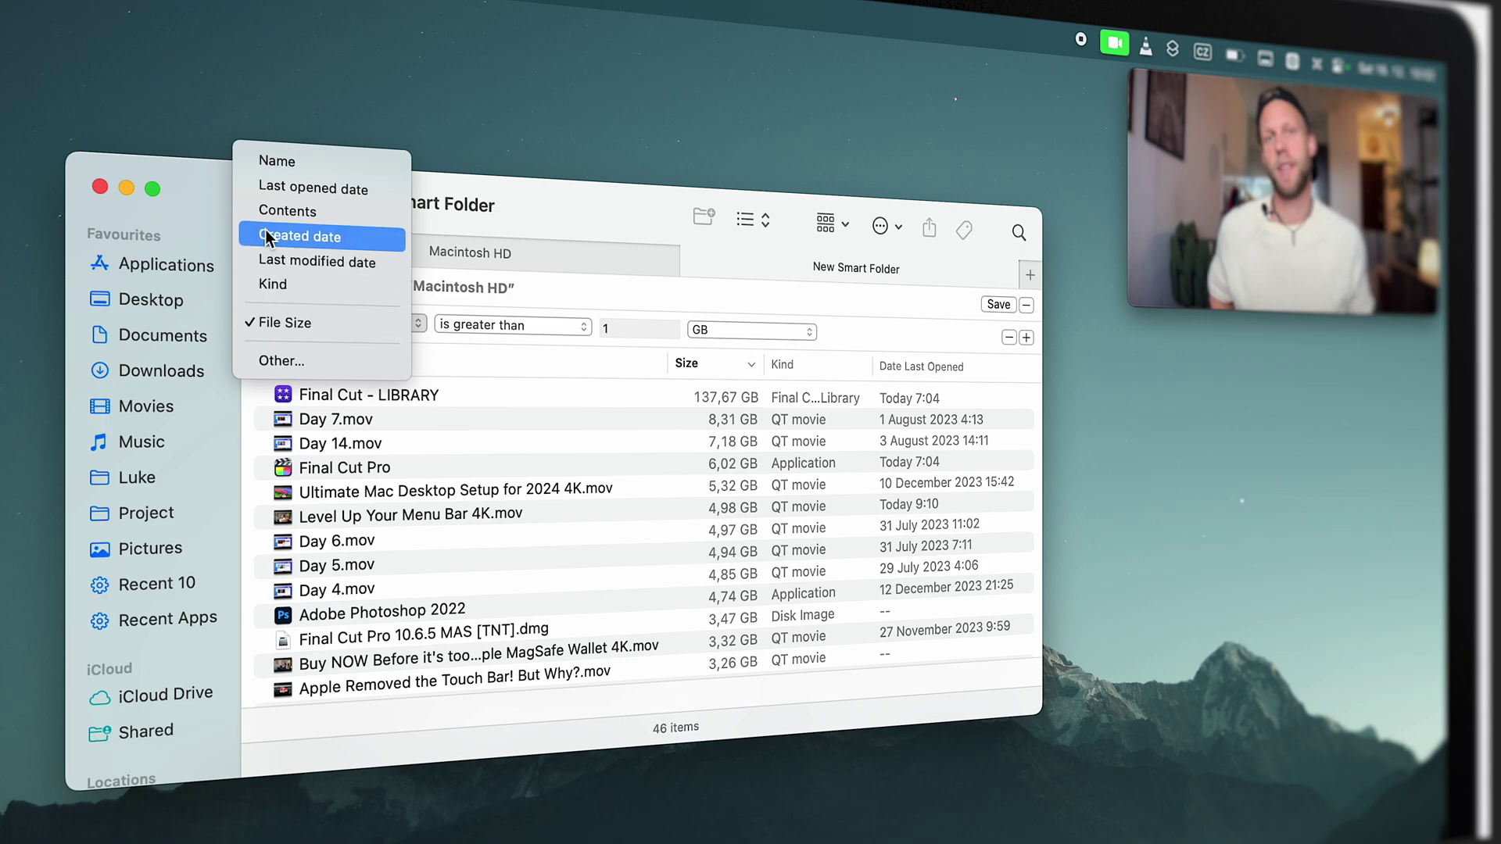
{"action": "left_click", "coordinate": [285, 213]}
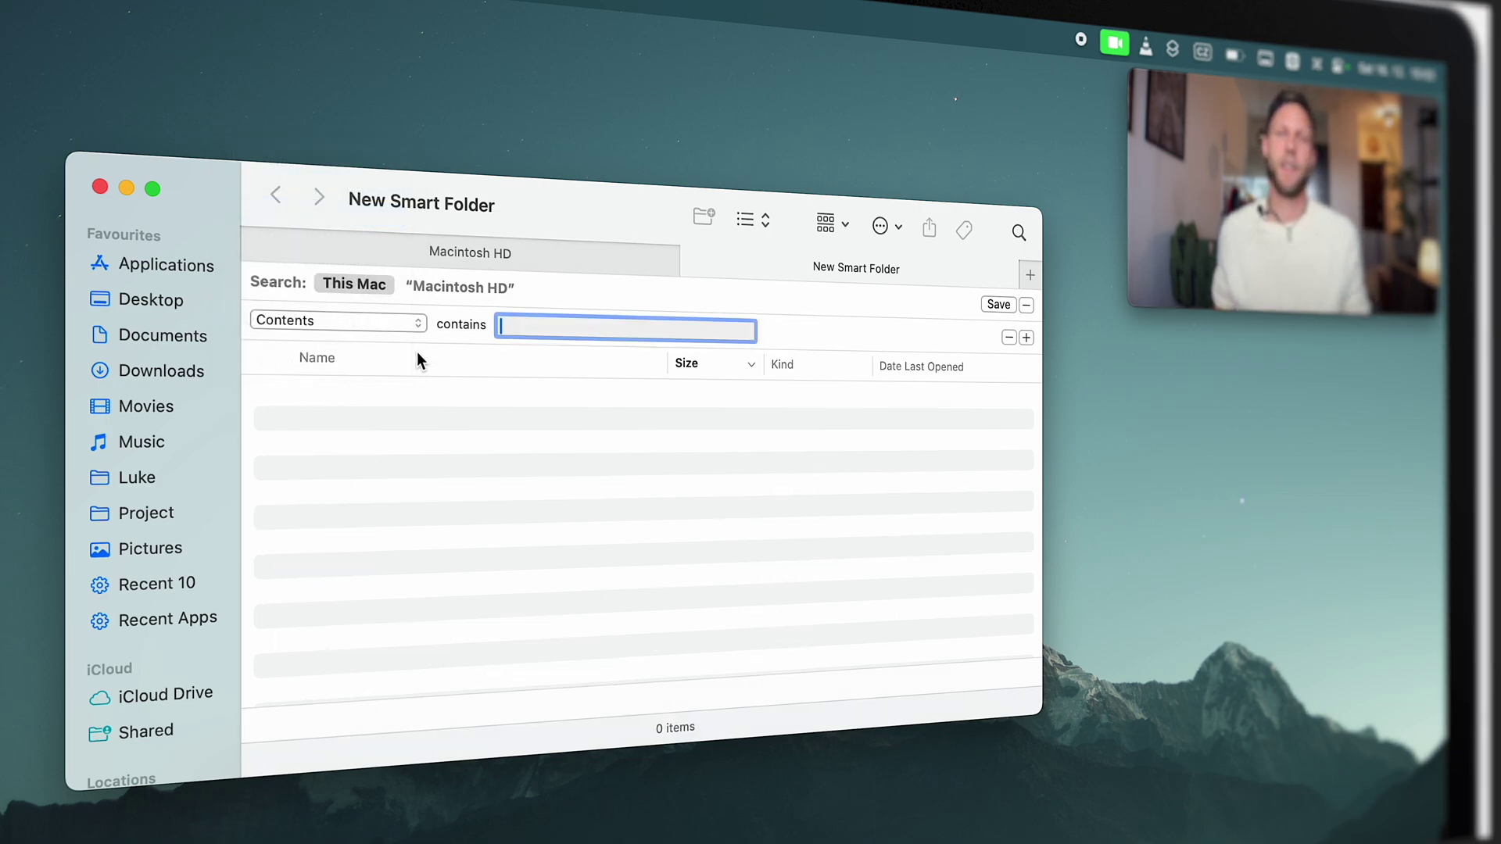
{"action": "type", "text": "Sonoma"}
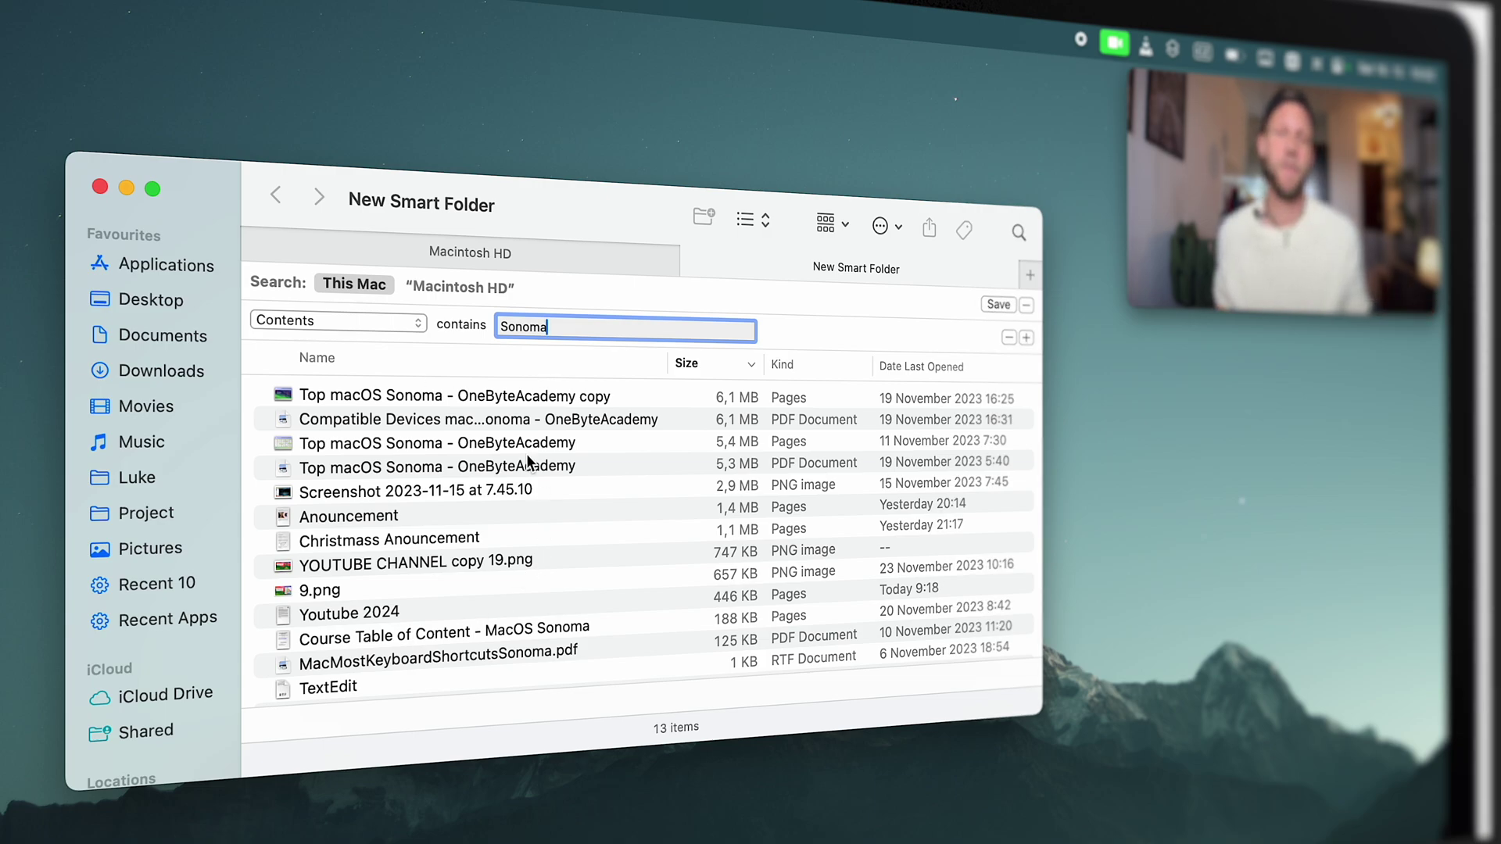
{"action": "scroll", "coordinate": [388, 491], "scroll_direction": "down", "scroll_amount": 1}
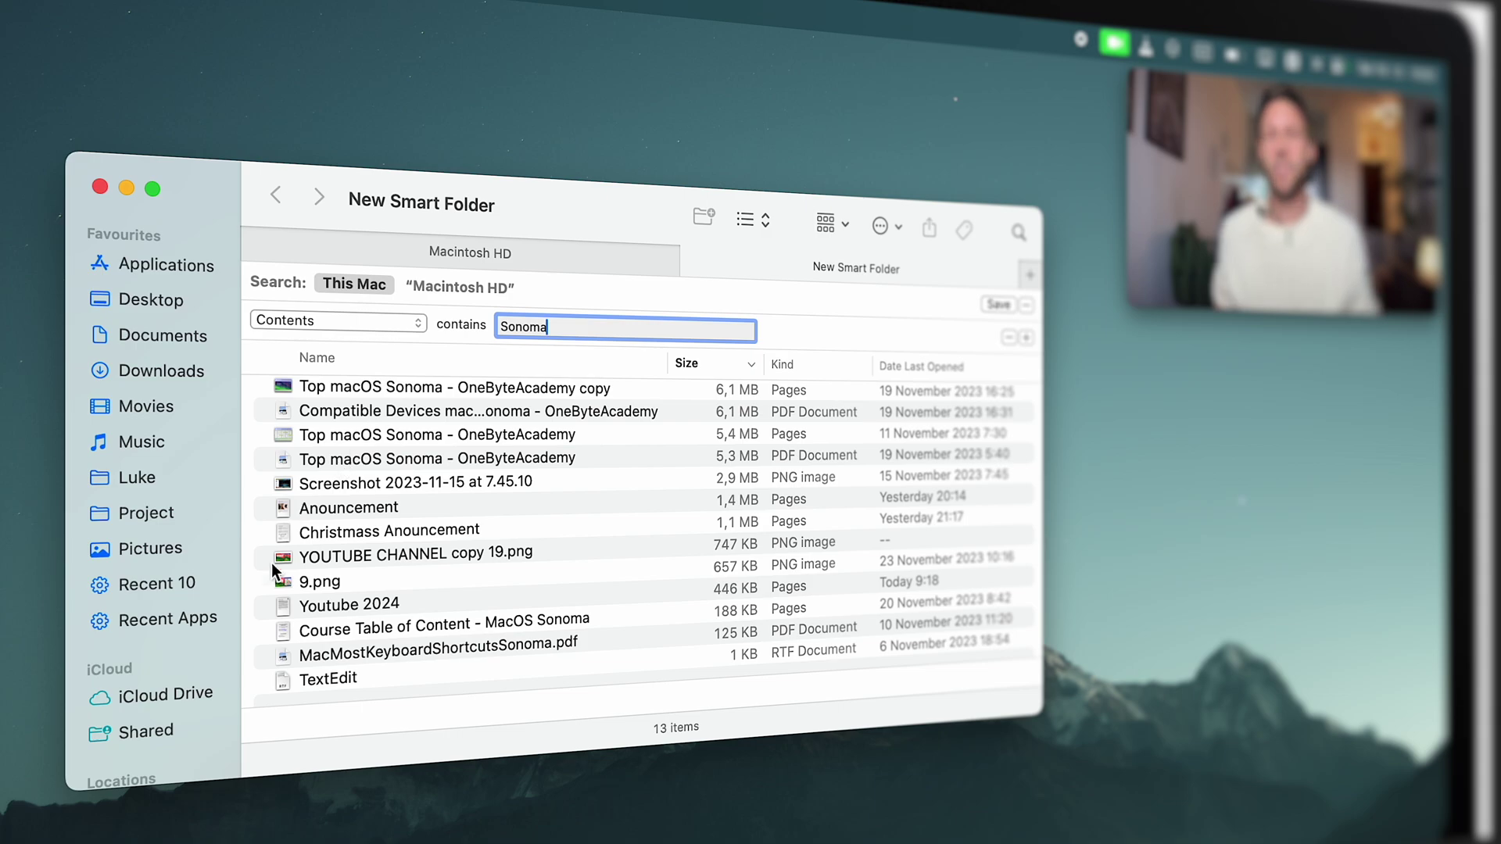
- Quick Look 'YOUTUBE CHANNEL copy 19.png' and select the word SONOMA in the image
{"action": "left_click", "coordinate": [390, 557]}
{"action": "key", "text": "space"}
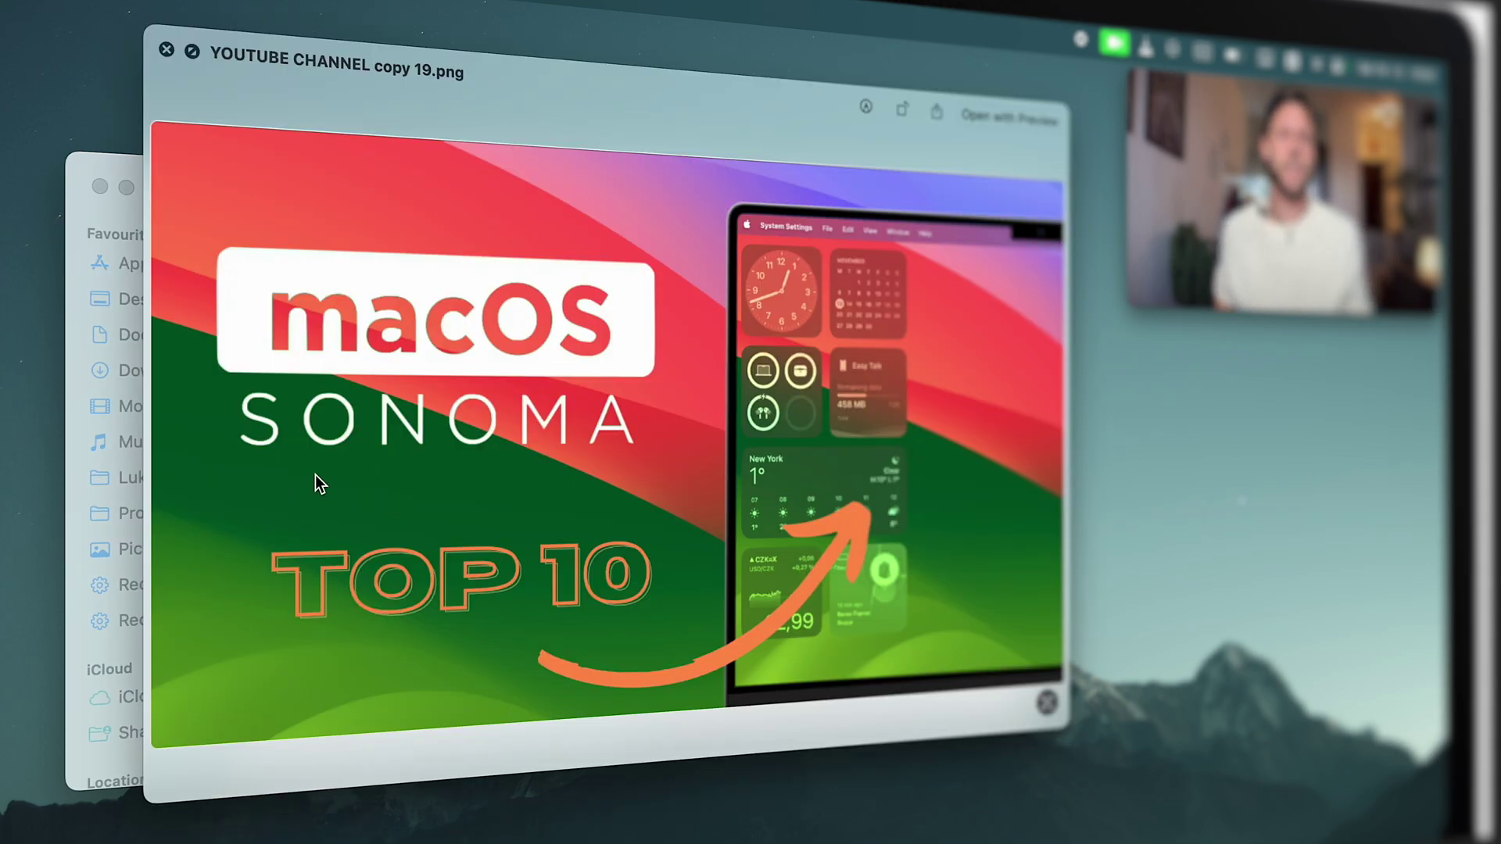
{"action": "left_click_drag", "start_coordinate": [237, 422], "coordinate": [549, 424]}
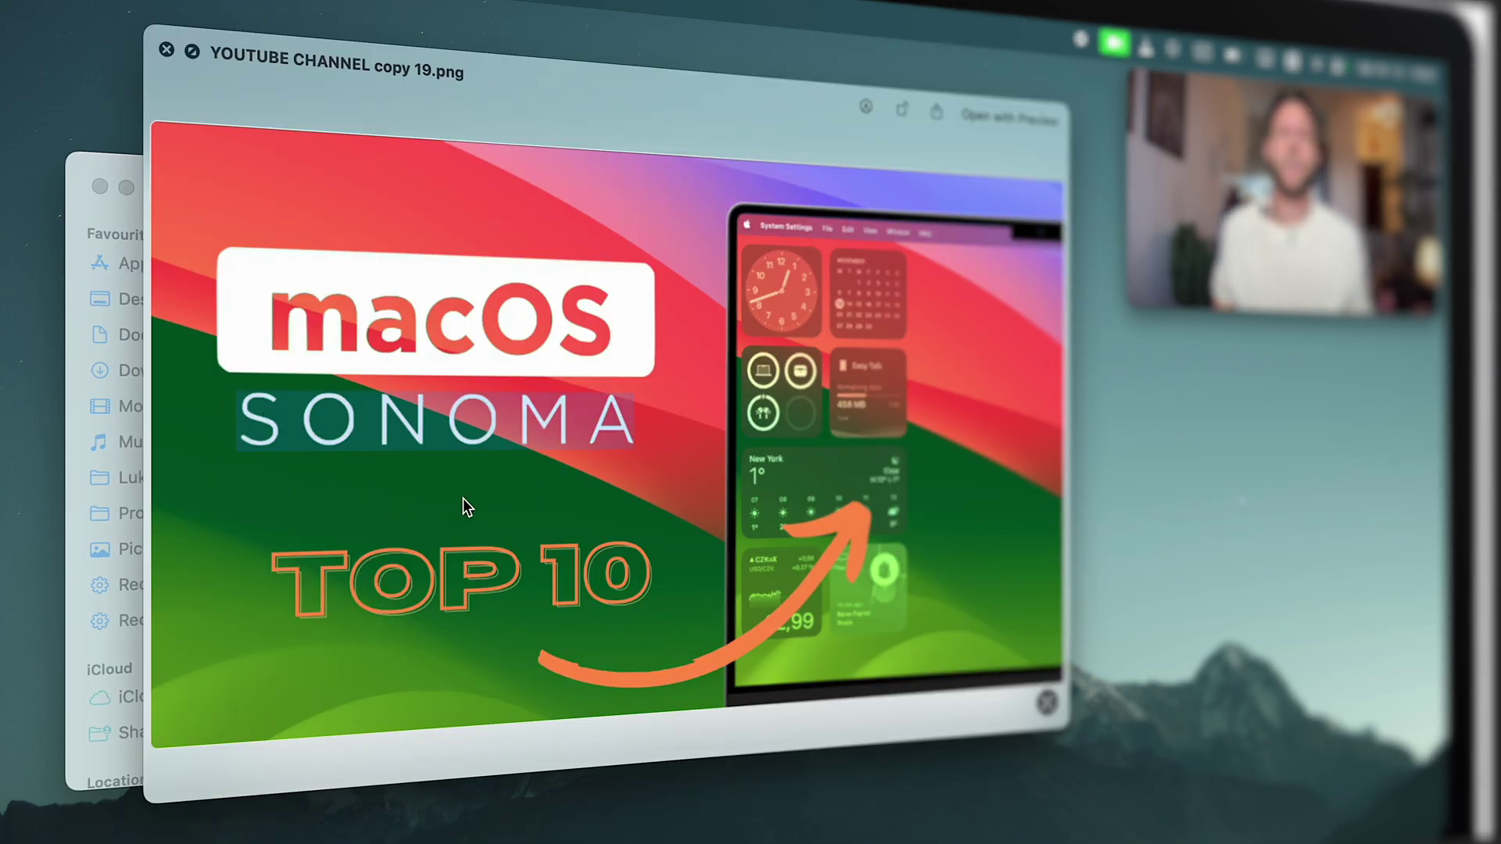
{"action": "key", "text": "space"}
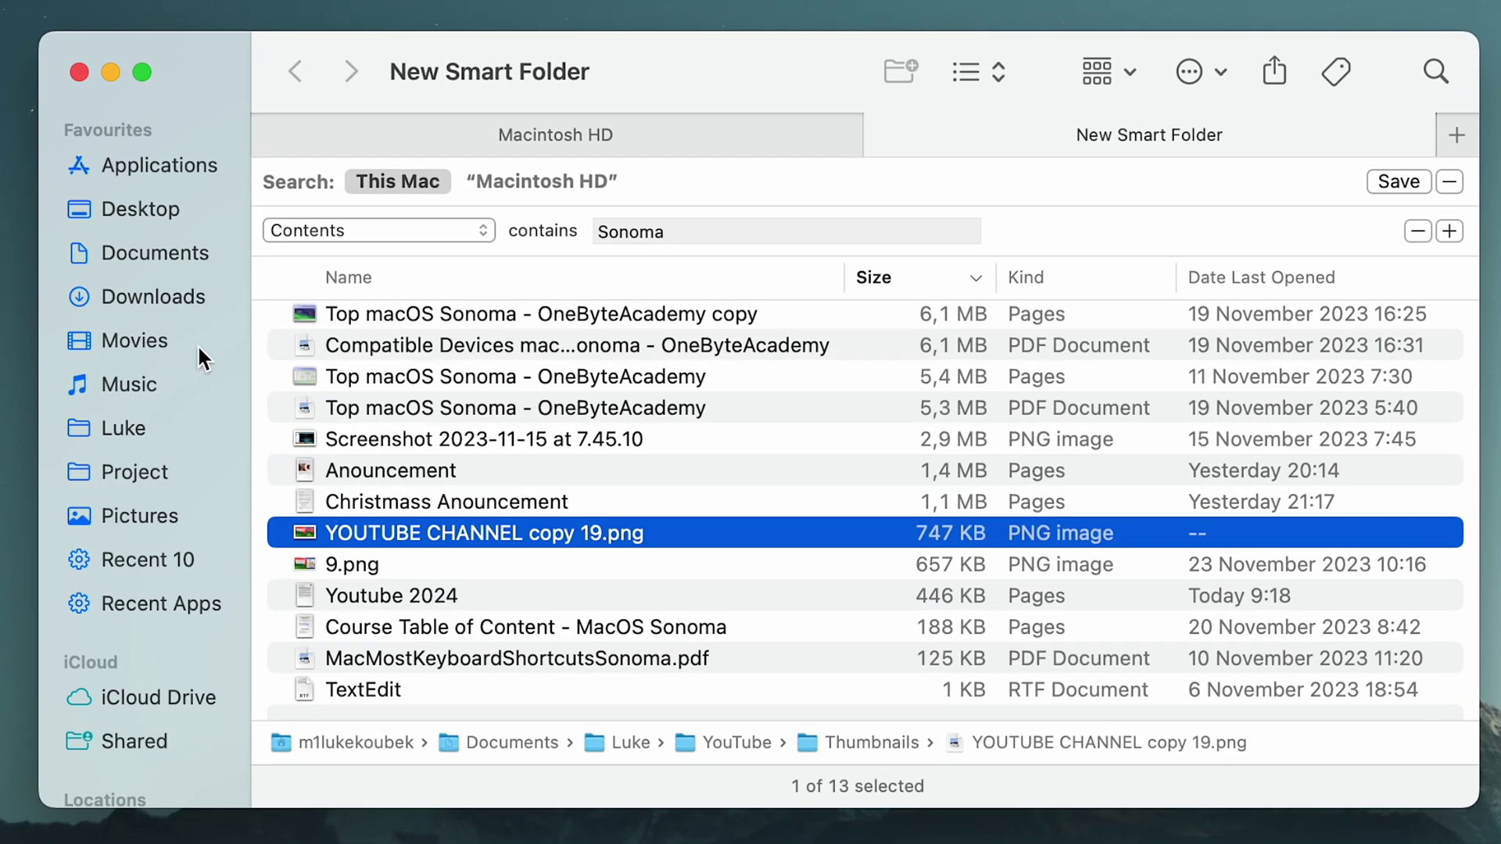
- Switch the condition to Where from and replace 'Sonoma' with 'html'
{"action": "left_click", "coordinate": [375, 233]}
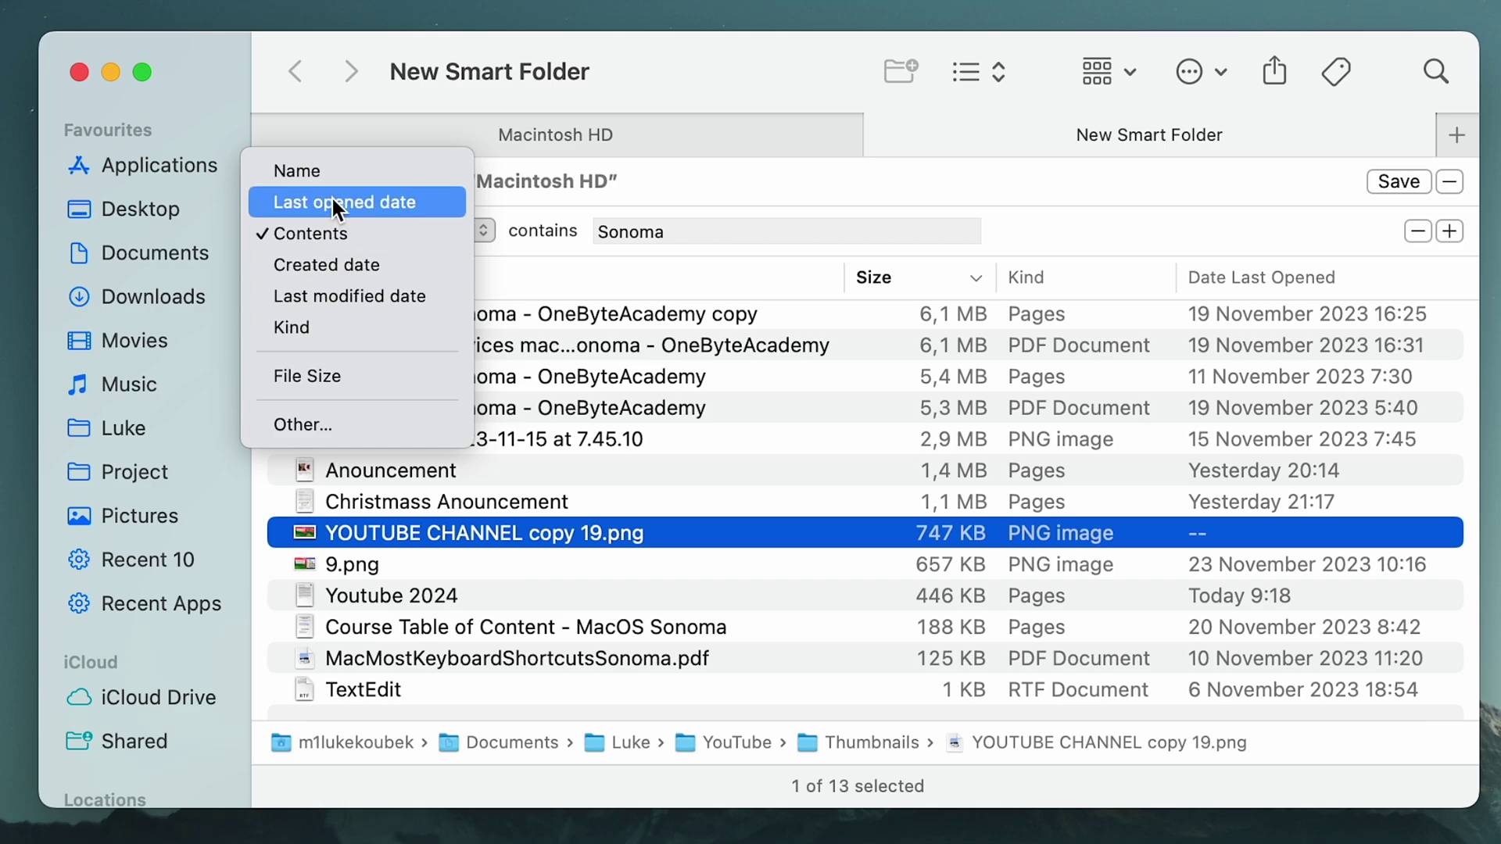
{"action": "left_click", "coordinate": [297, 425]}
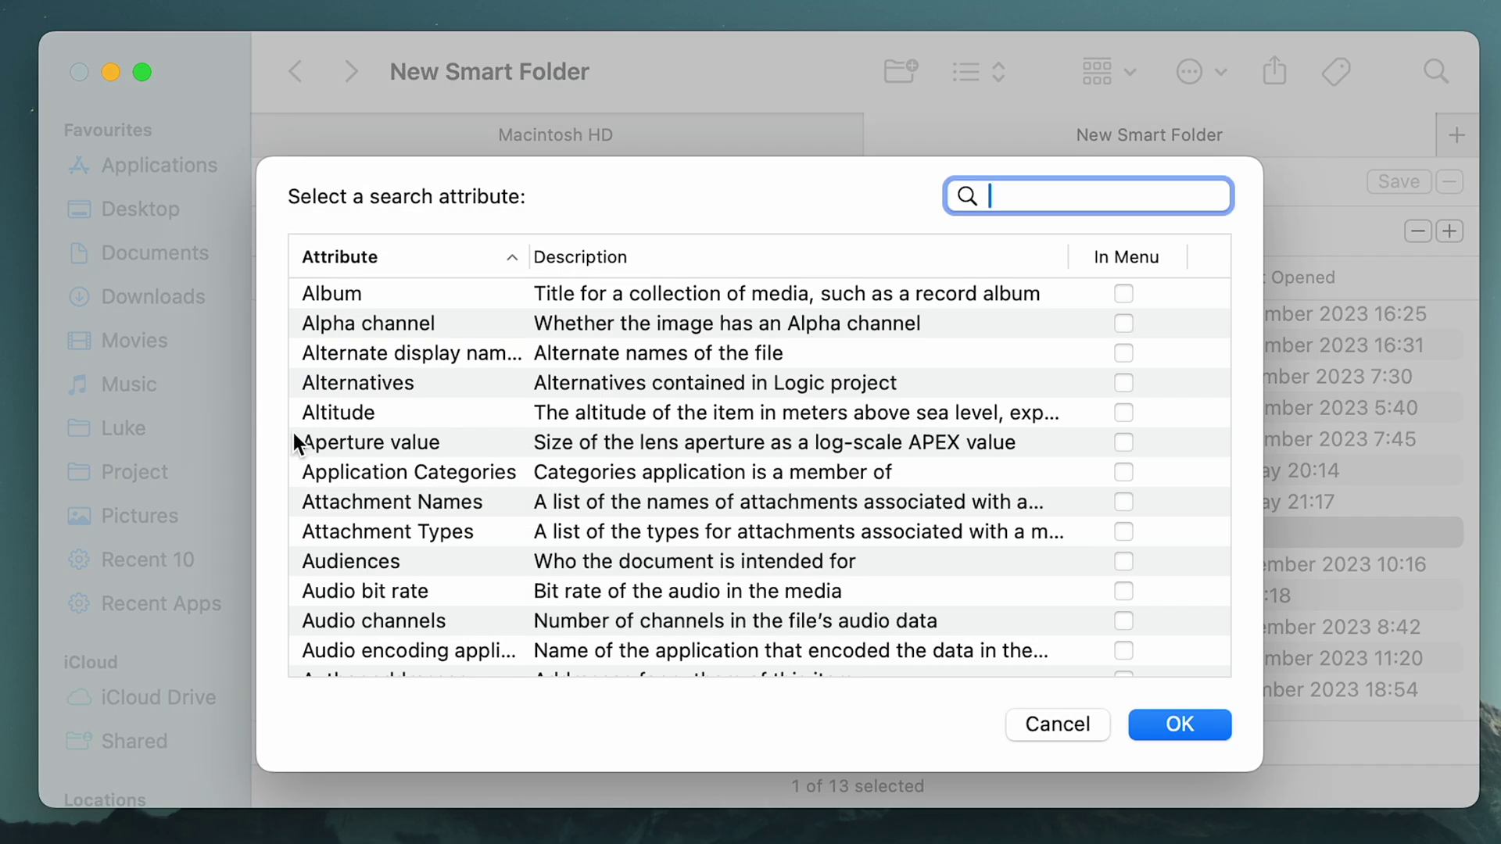
{"action": "type", "text": "Where"}
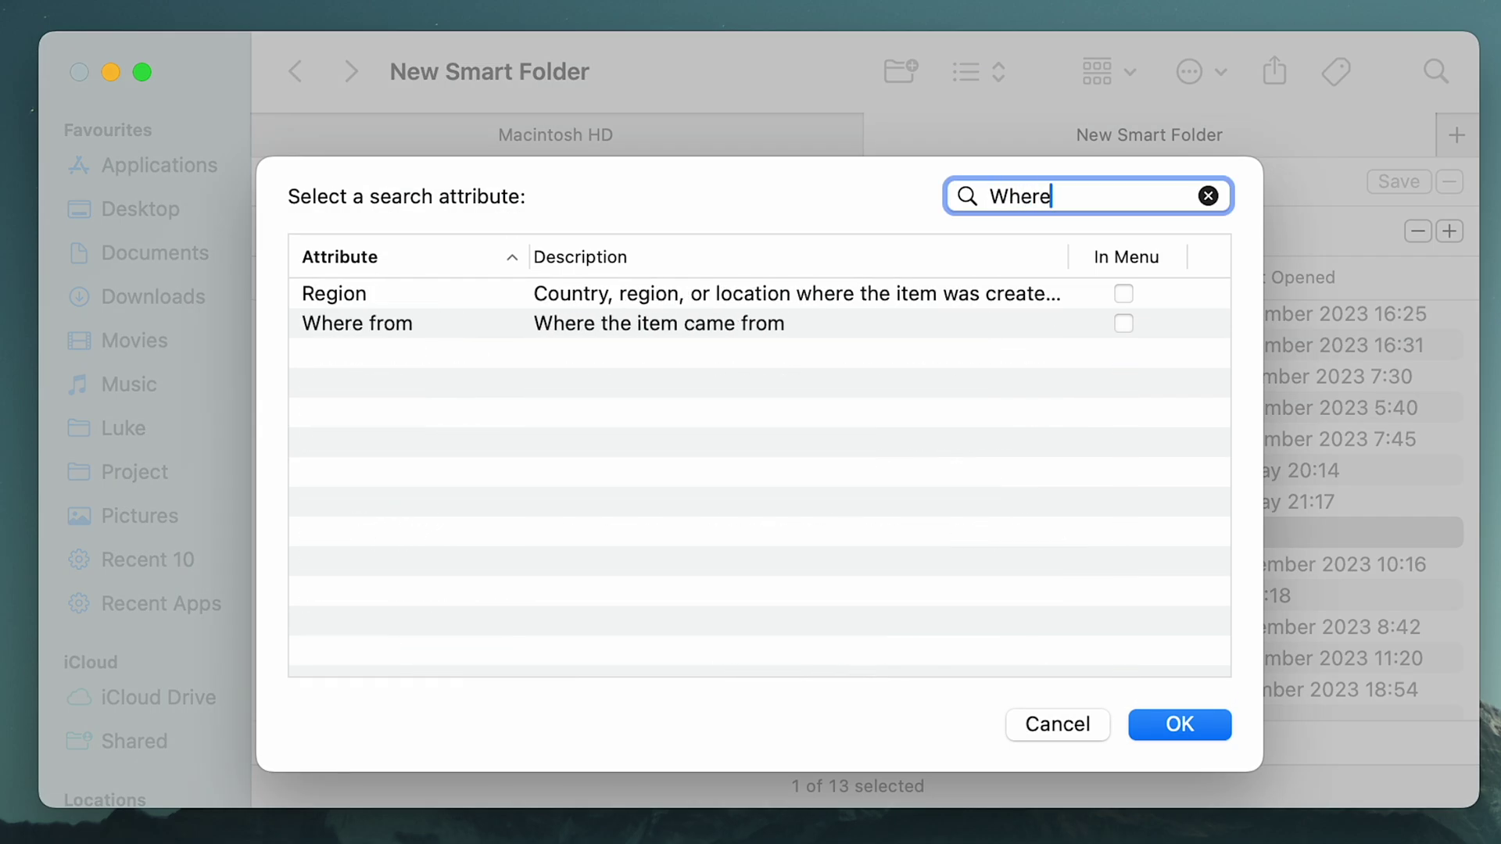
{"action": "left_click", "coordinate": [710, 325]}
{"action": "left_click", "coordinate": [1172, 716]}
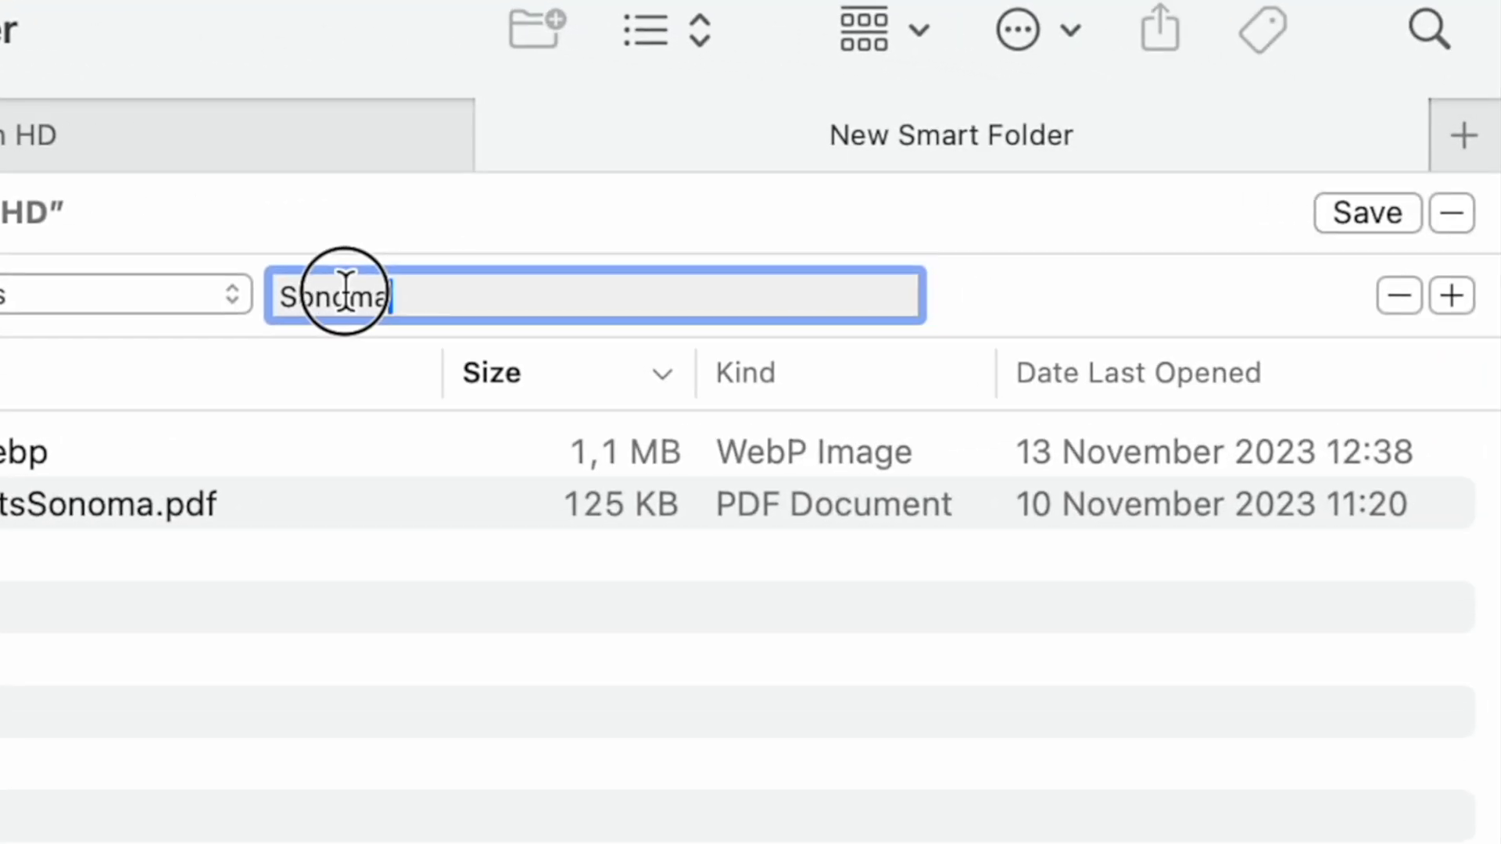
{"action": "double_click", "coordinate": [345, 295]}
{"action": "type", "text": "html"}
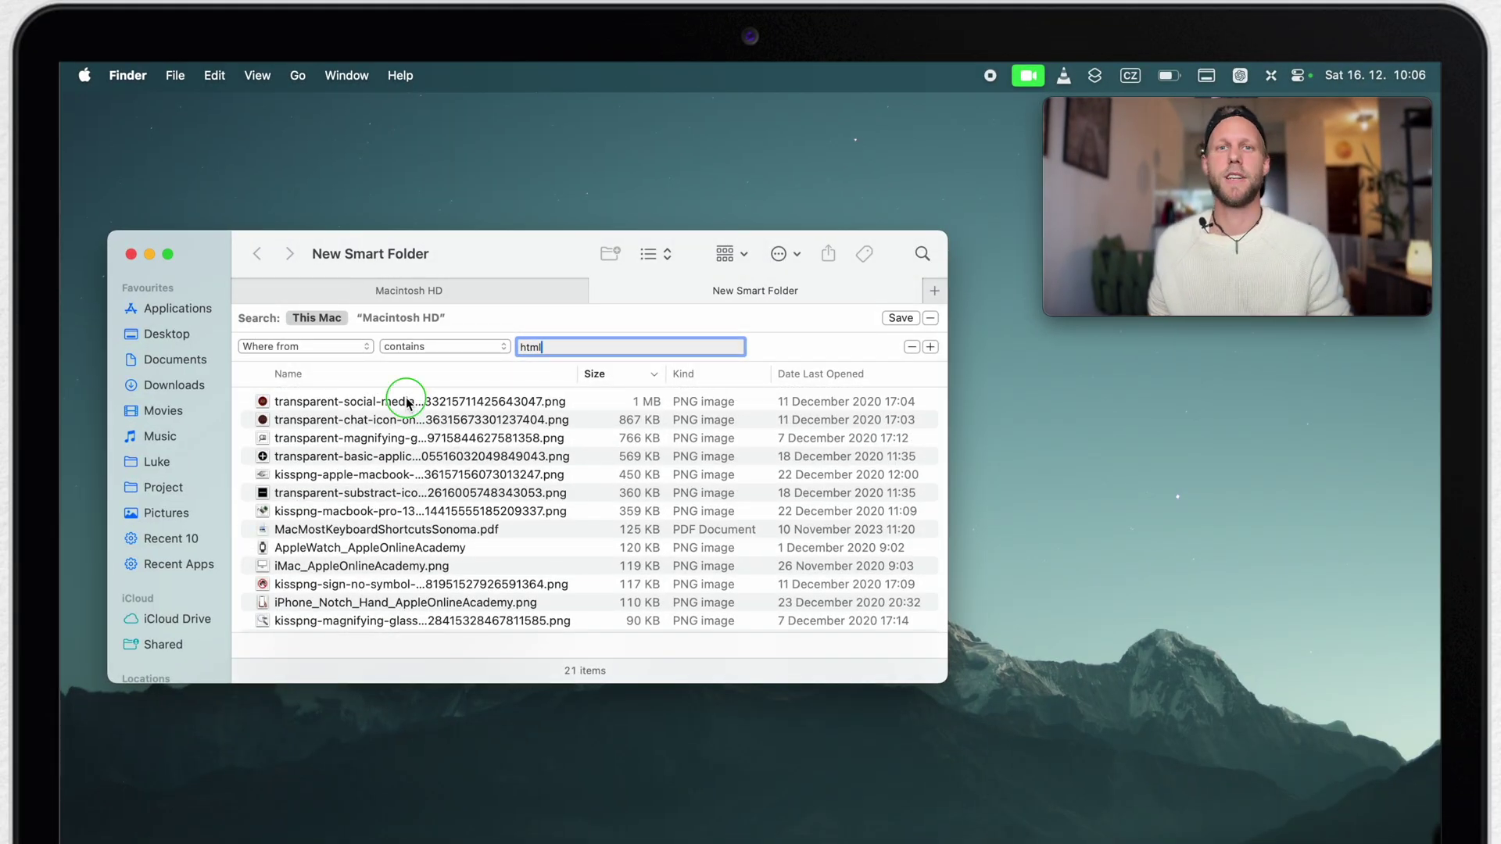
- Check the first file's source web addresses in Get Info, then close Info and the Finder window
{"action": "right_click", "coordinate": [408, 403]}
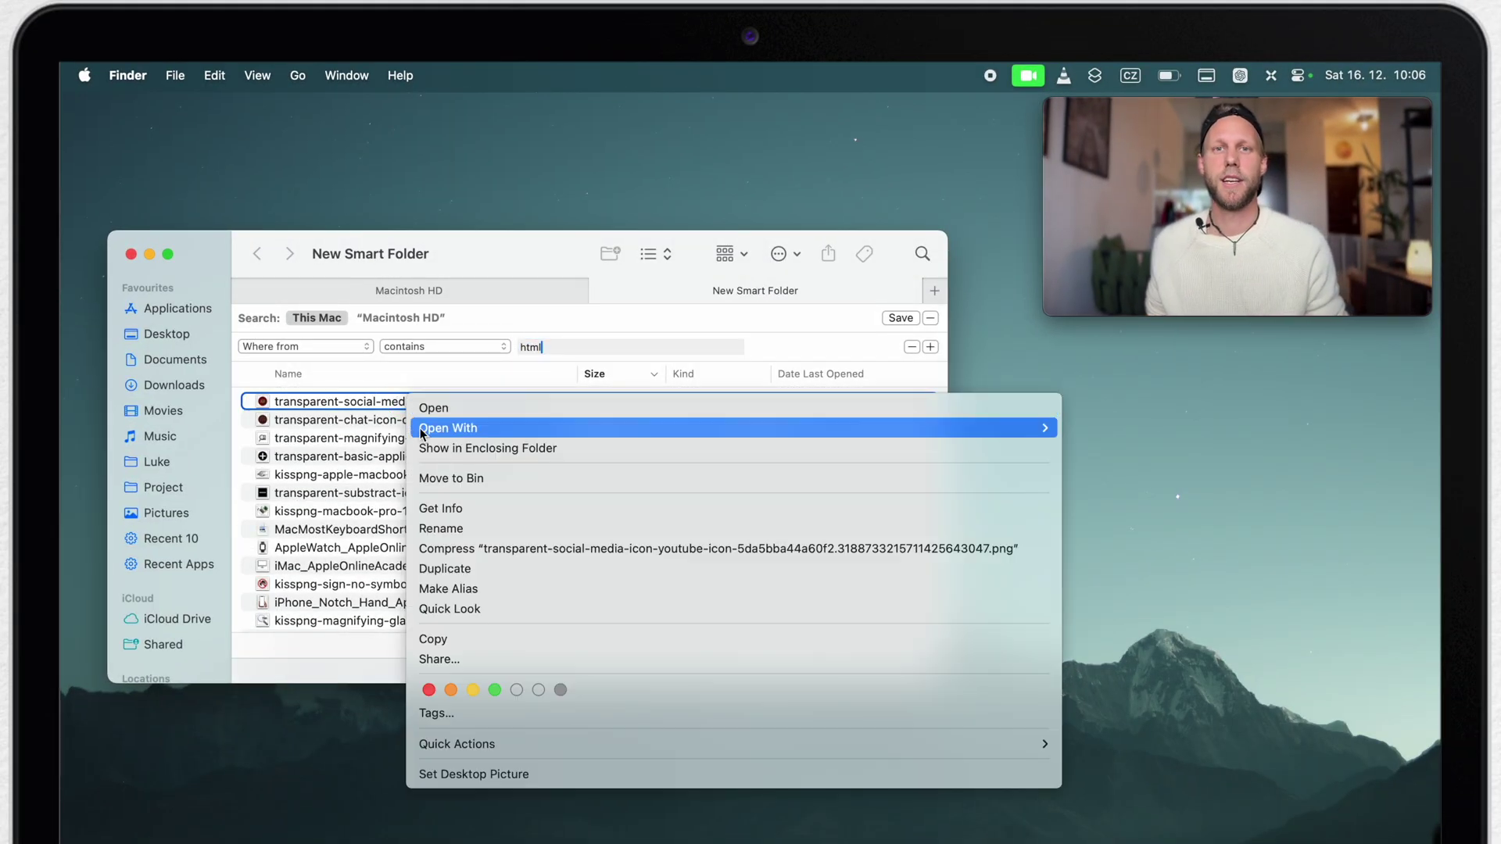
{"action": "left_click", "coordinate": [426, 509]}
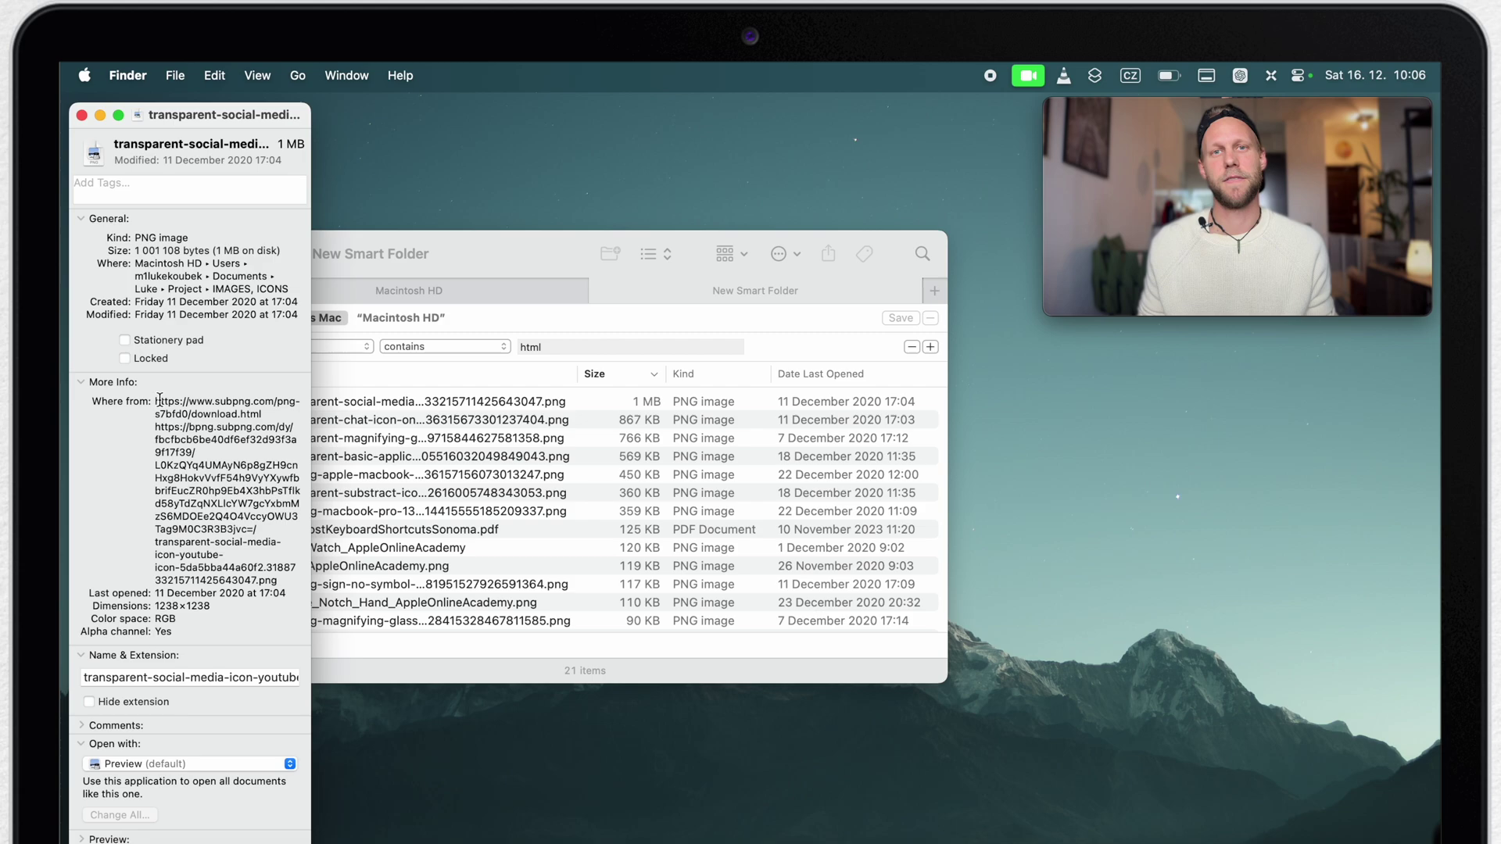
{"action": "left_click_drag", "start_coordinate": [158, 400], "coordinate": [240, 579]}
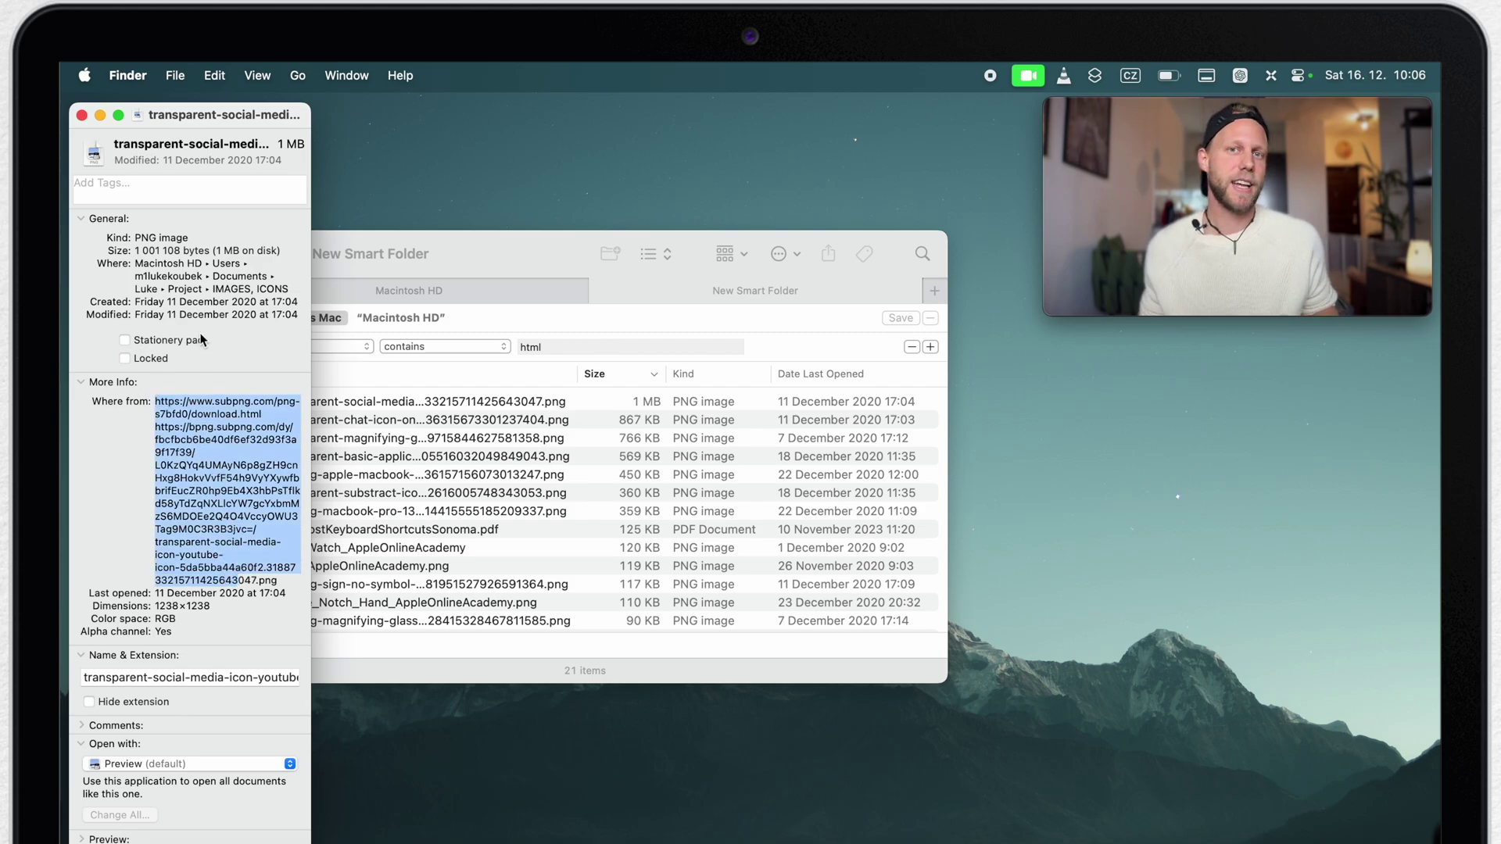
{"action": "left_click", "coordinate": [82, 115]}
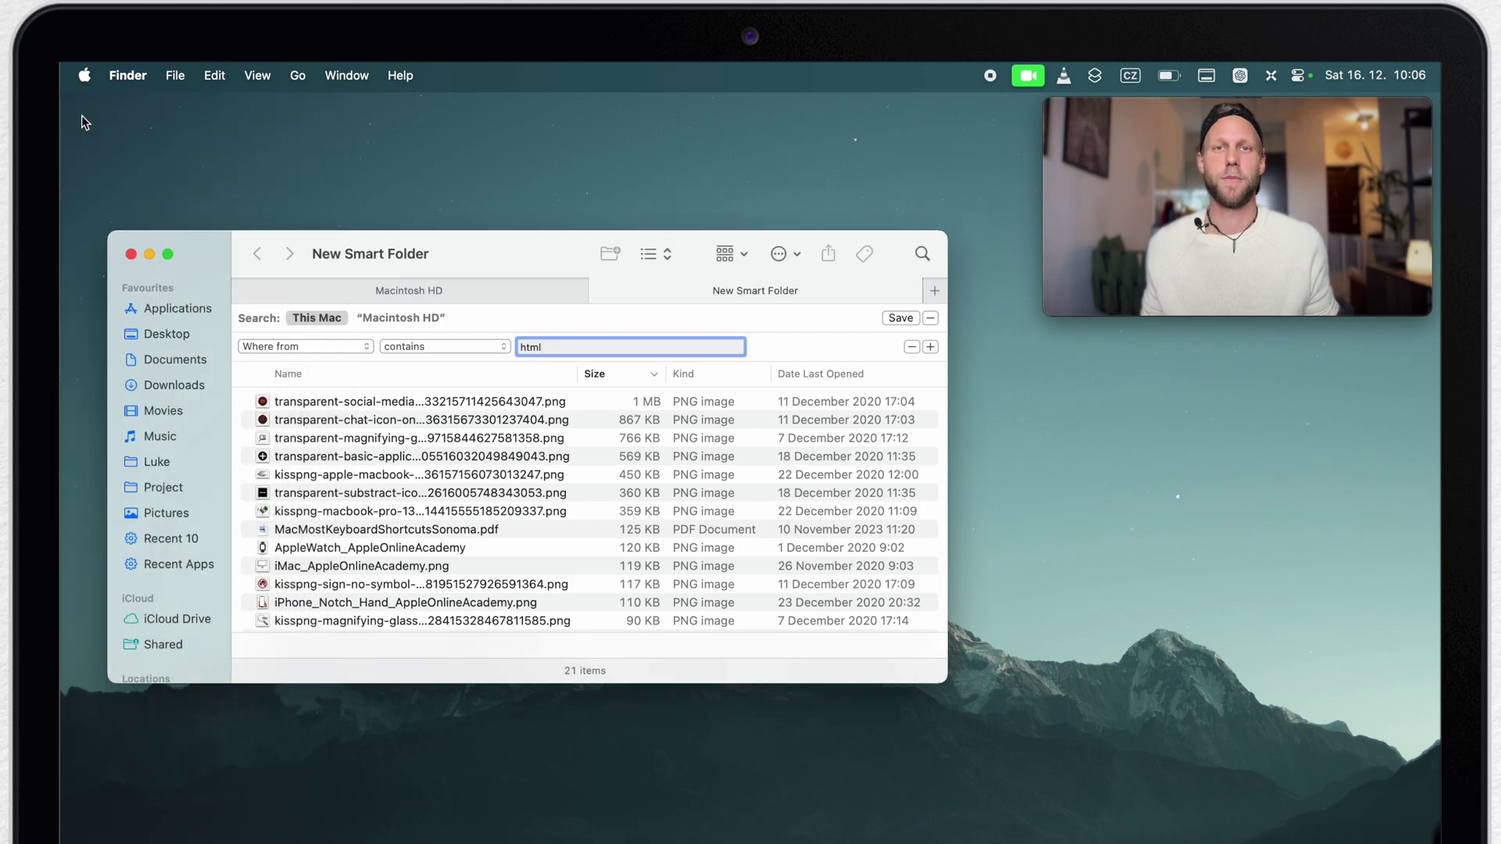
{"action": "left_click", "coordinate": [131, 256]}
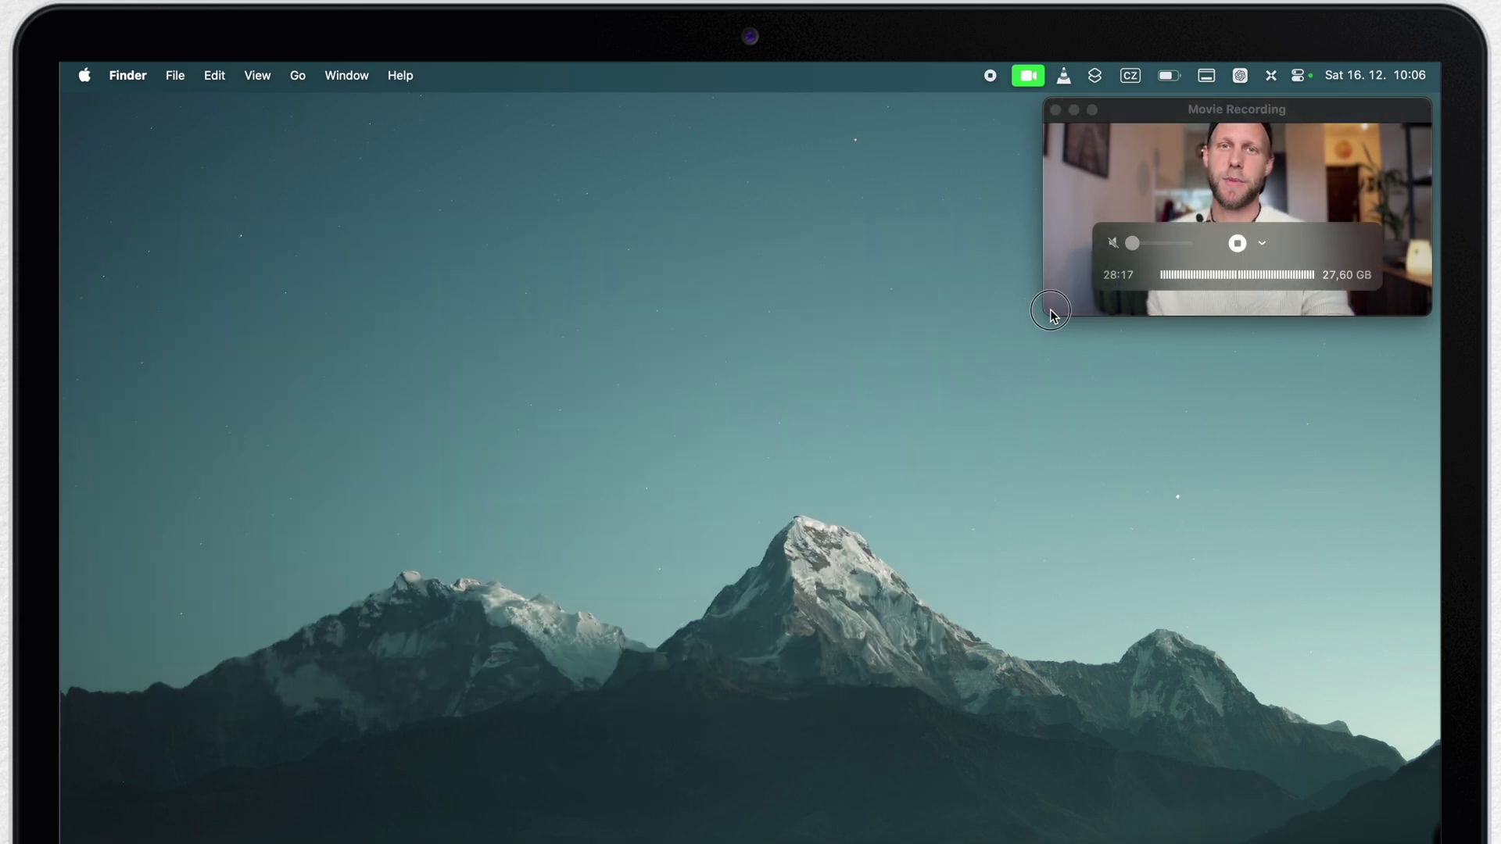
- Drag the Movie Recording window's corner outward to make the camera view much larger
{"action": "left_click_drag", "start_coordinate": [1043, 315], "coordinate": [105, 644]}
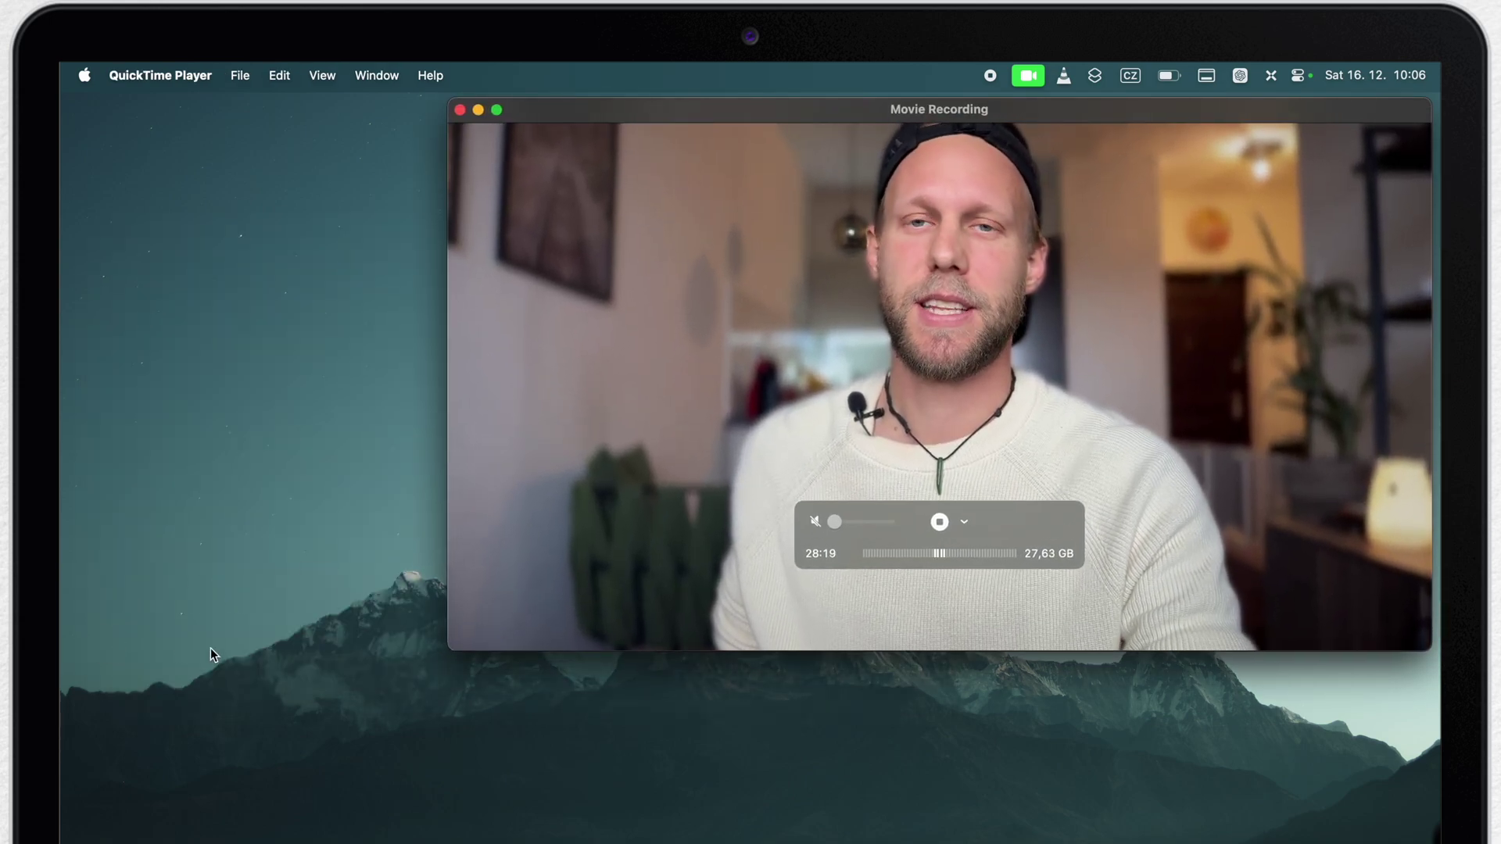